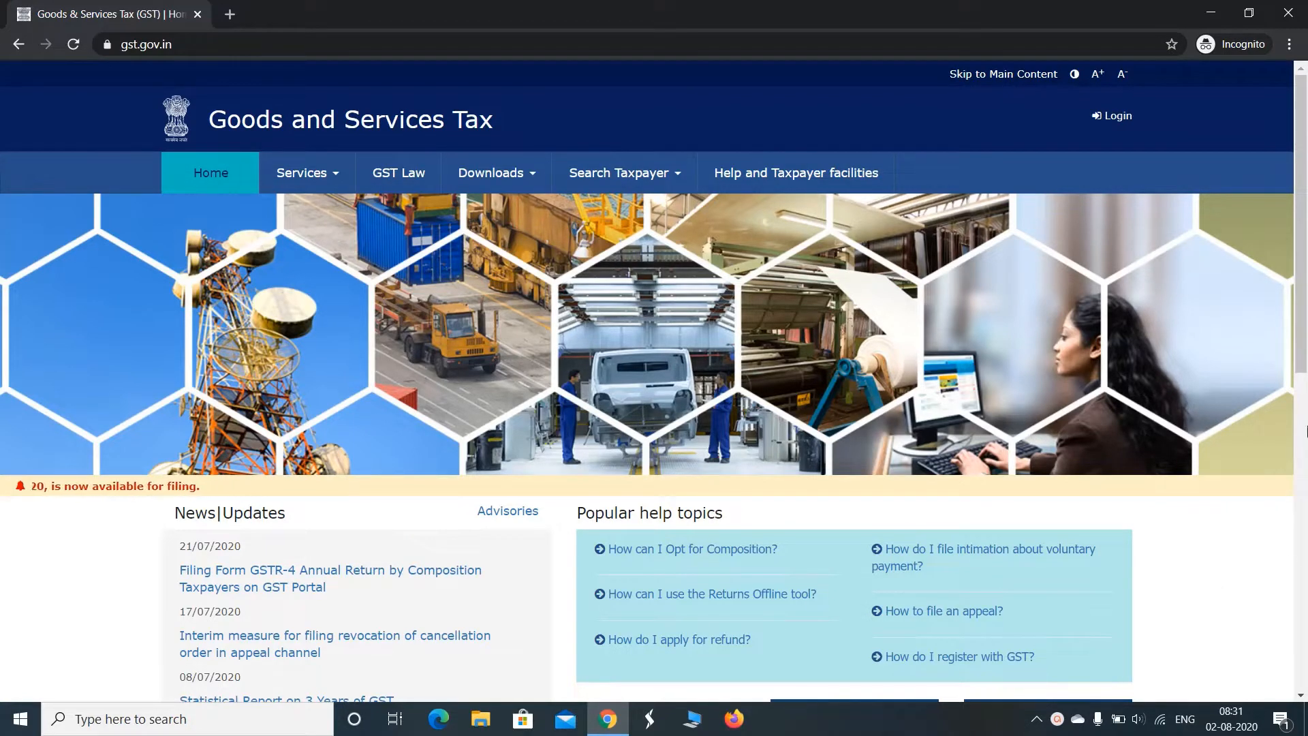
# Go to the GST portal's login and, once signed in, open the Returns Dashboard
pyautogui.moveTo(1306, 361)
pyautogui.mouseDown()
pyautogui.moveTo(1306, 412)
pyautogui.moveTo(1307, 360)
pyautogui.mouseUp()
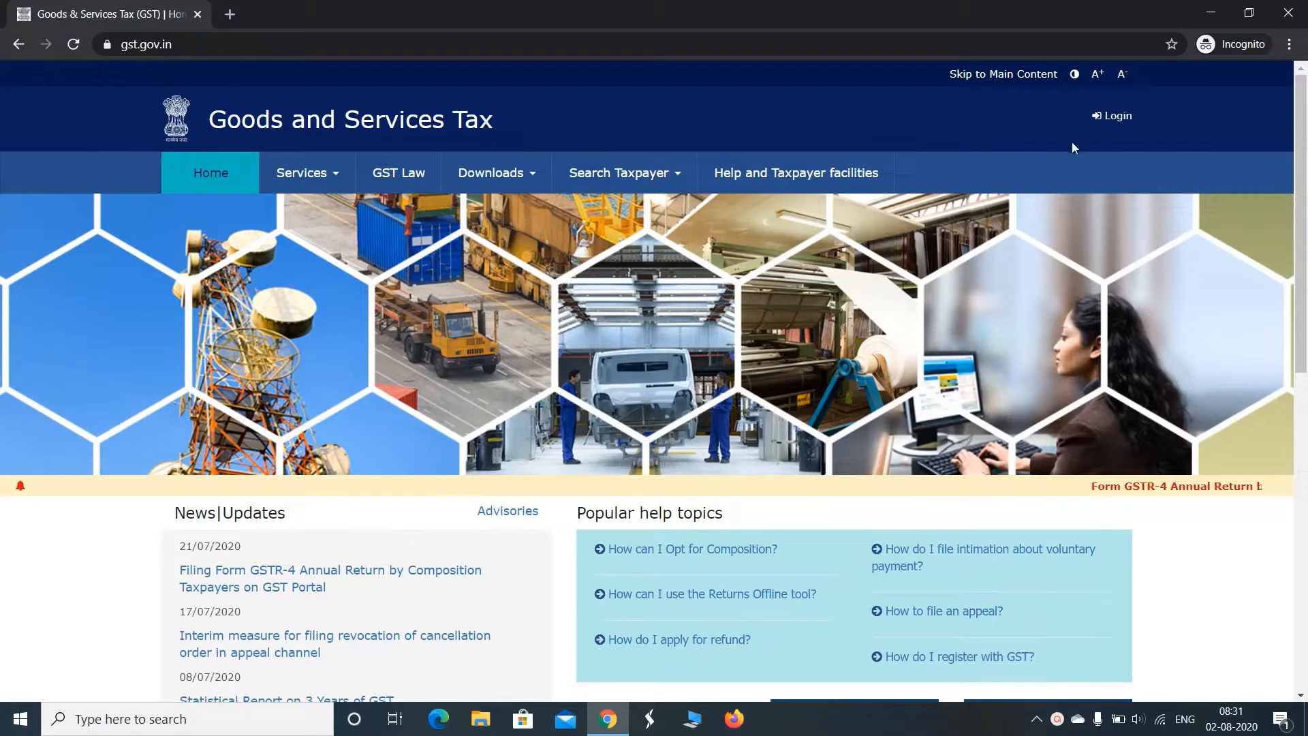
pyautogui.click(1117, 117)
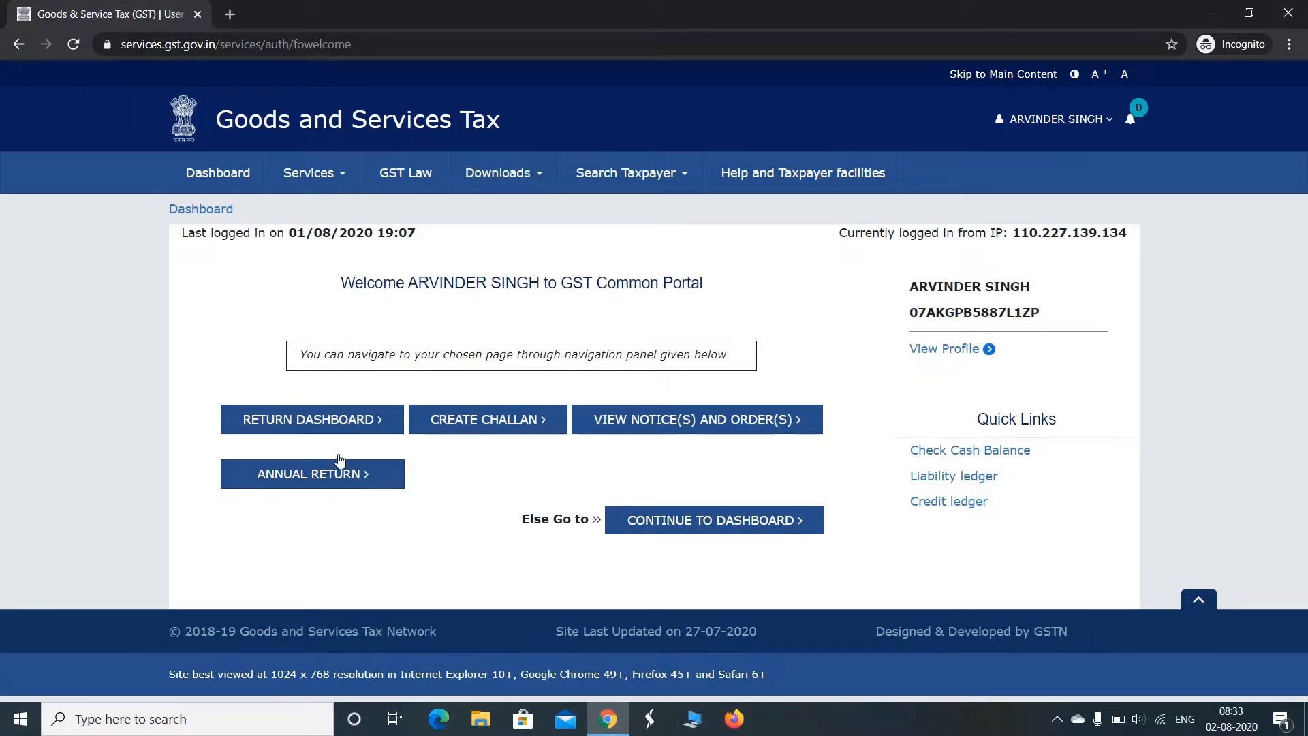
pyautogui.click(304, 422)
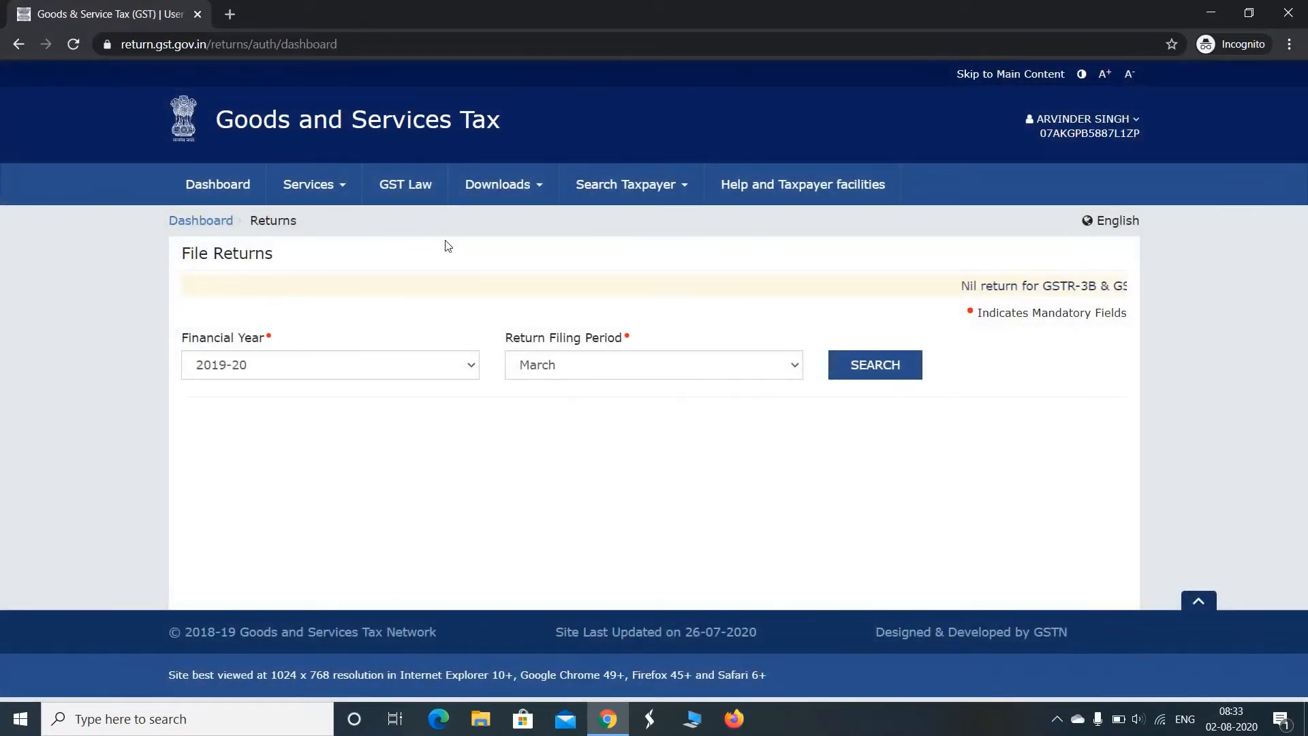
pyautogui.click(344, 191)
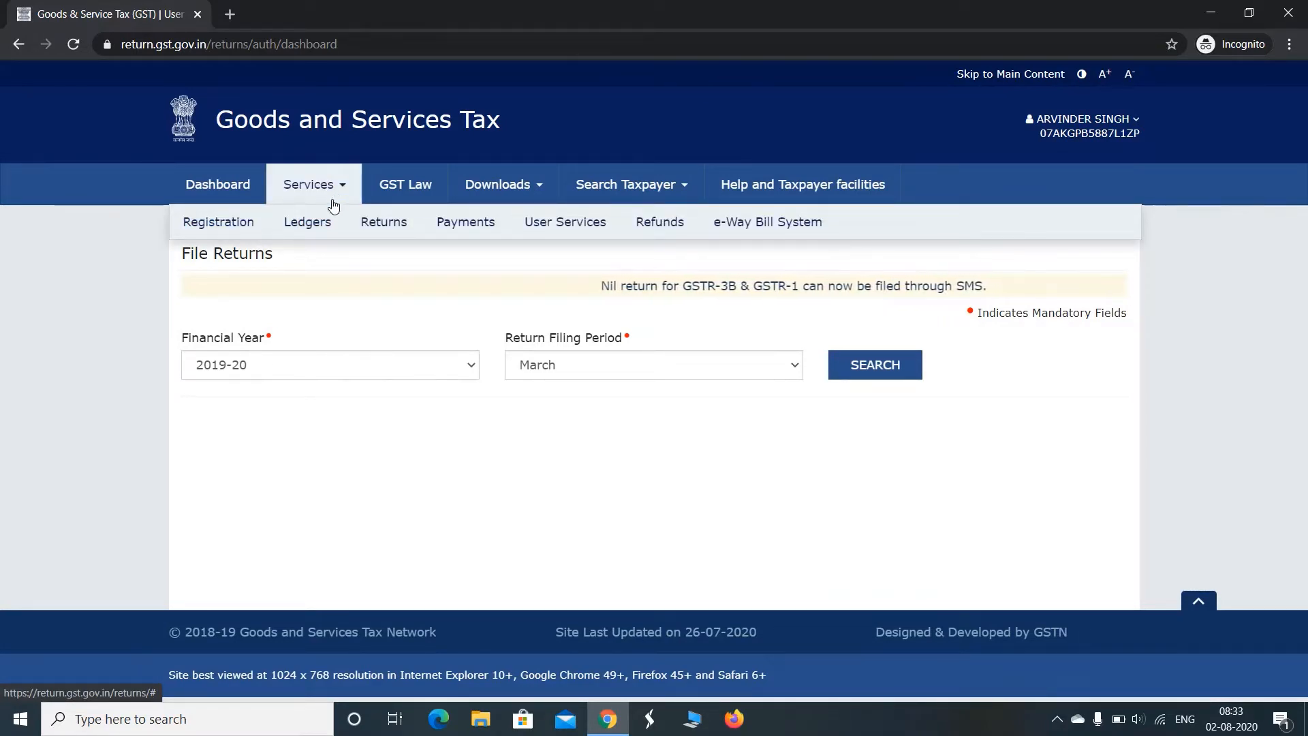
pyautogui.moveTo(384, 229)
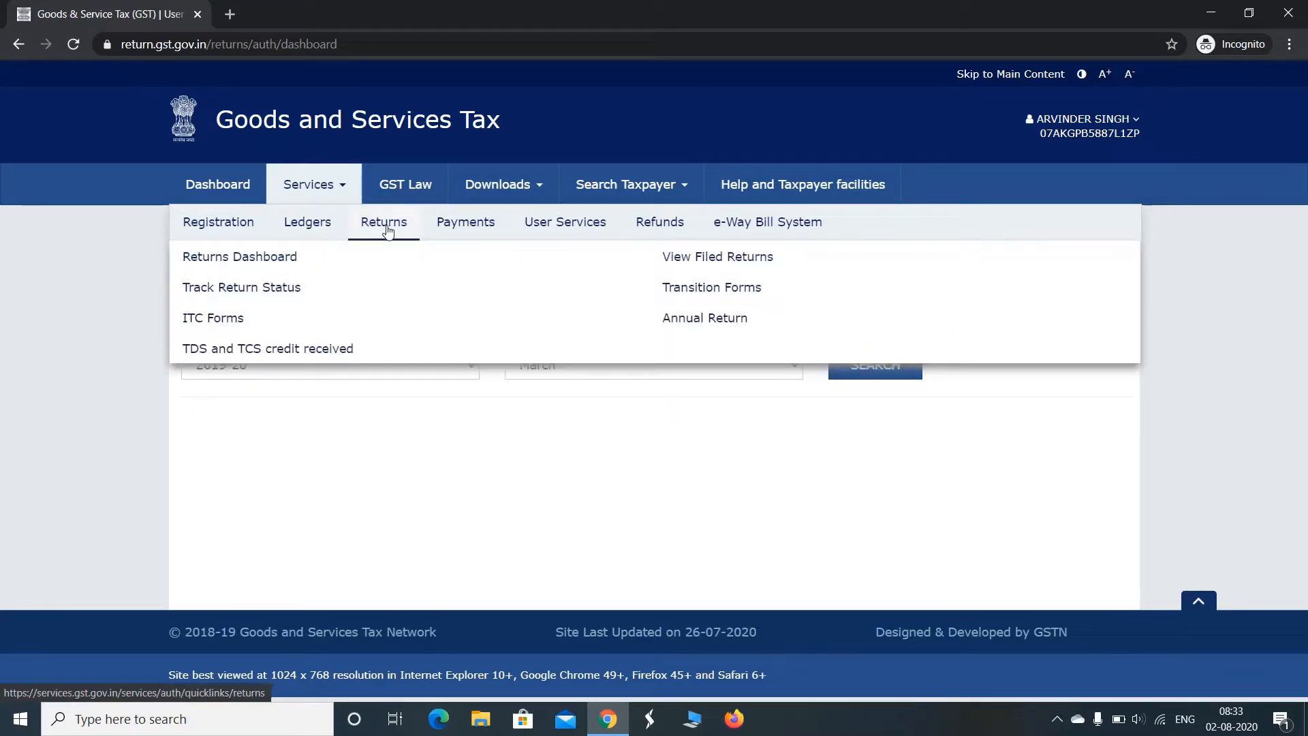
pyautogui.click(286, 259)
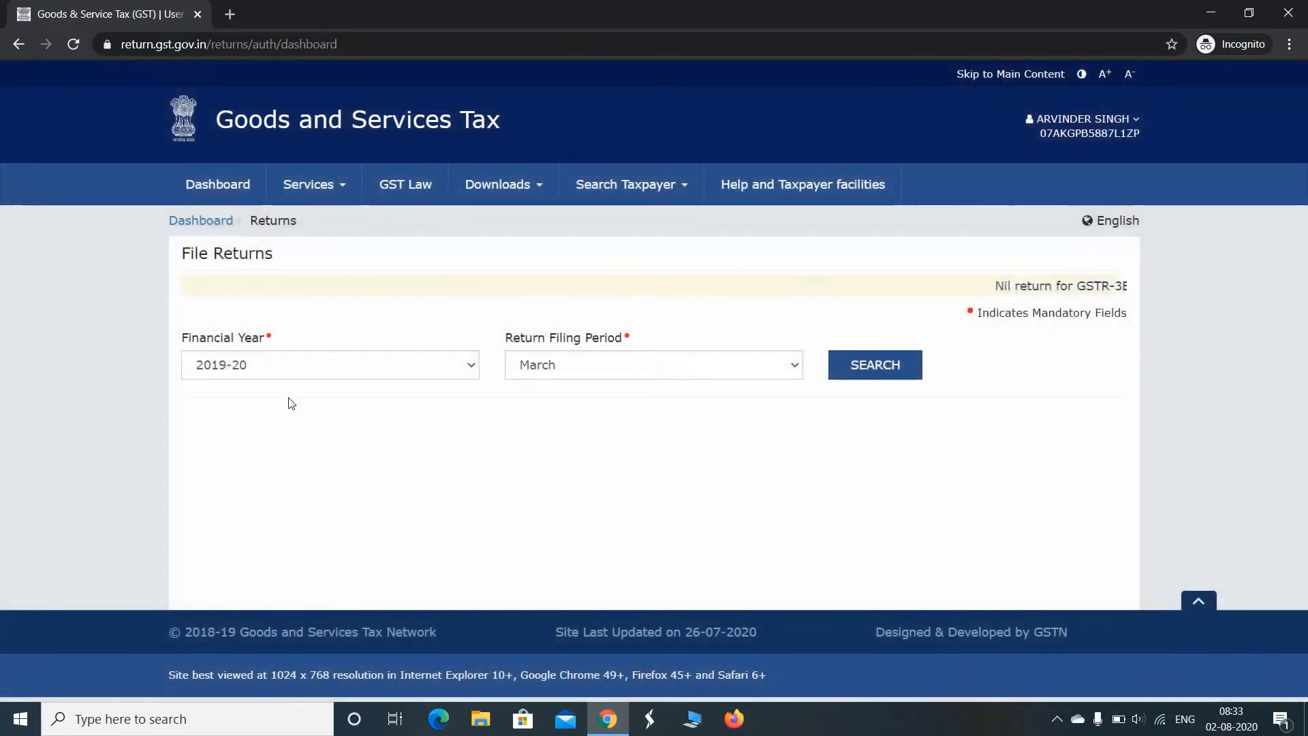
# Search the returns for financial year 2020-21 with May as the return filing period
pyautogui.click(452, 366)
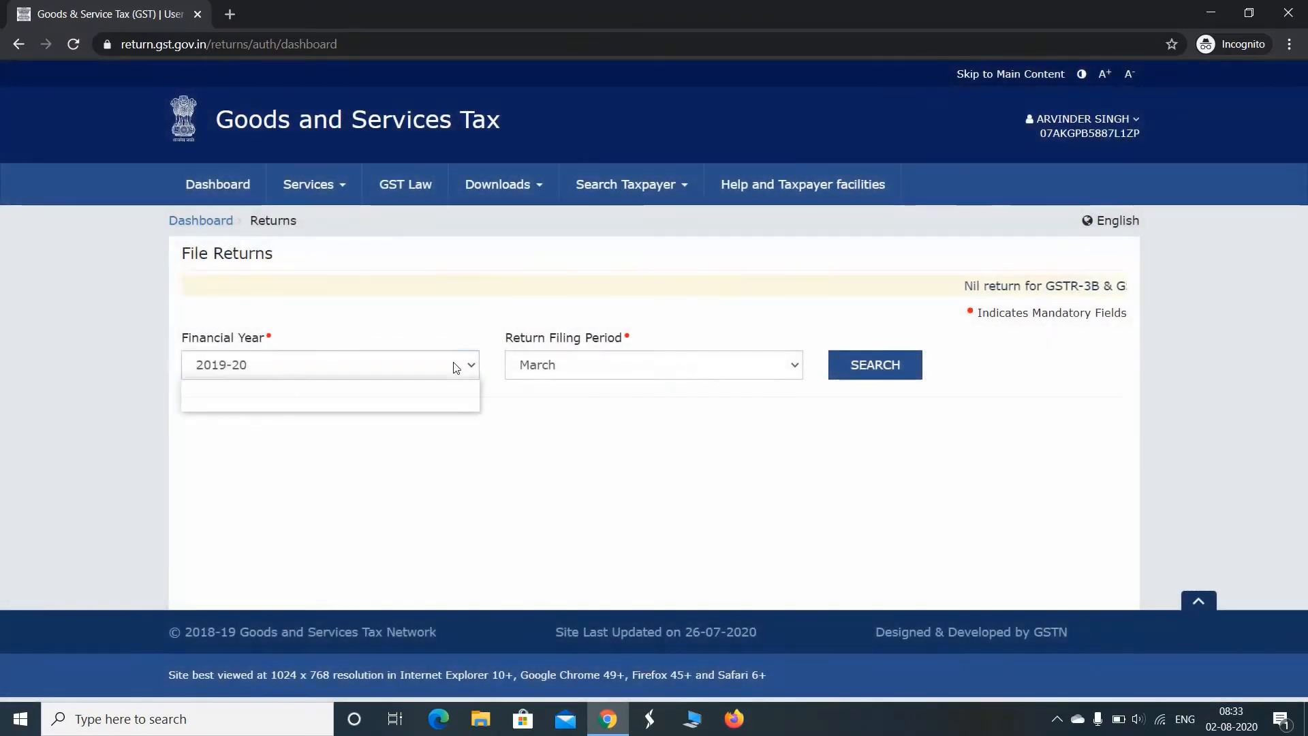
pyautogui.click(380, 403)
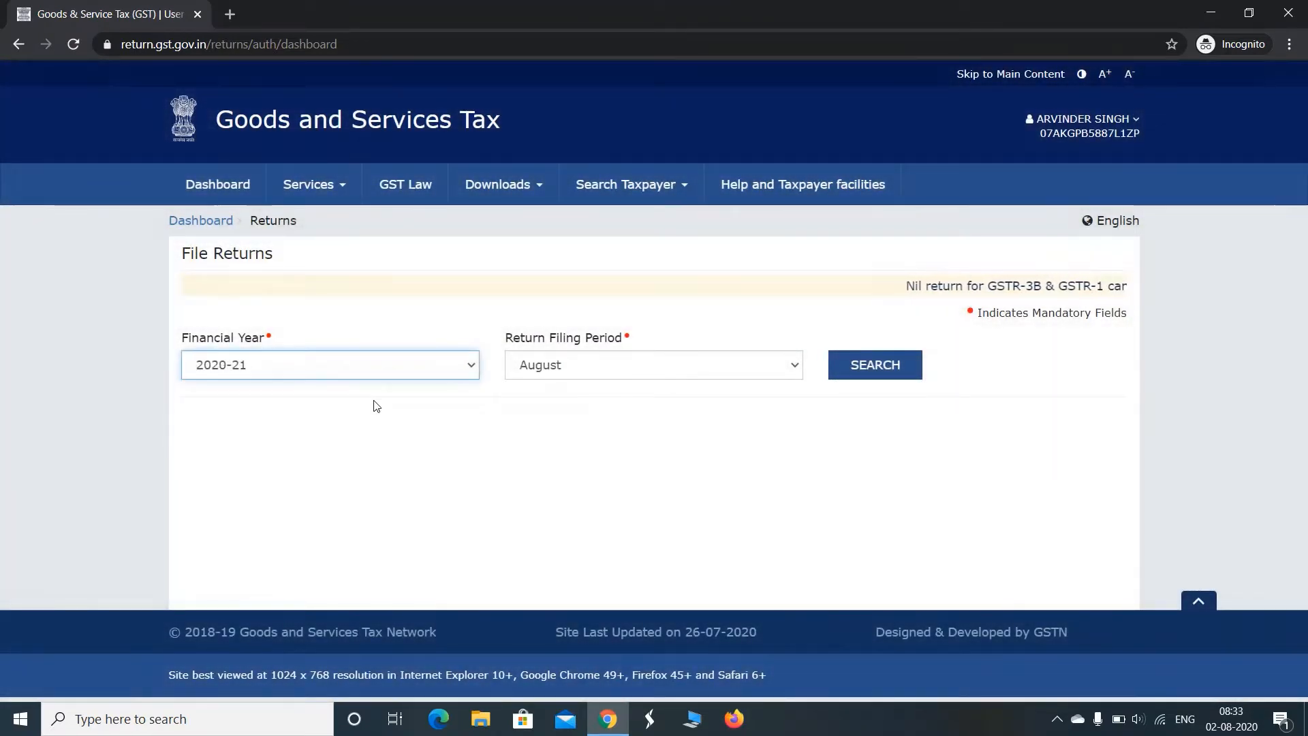
pyautogui.click(651, 372)
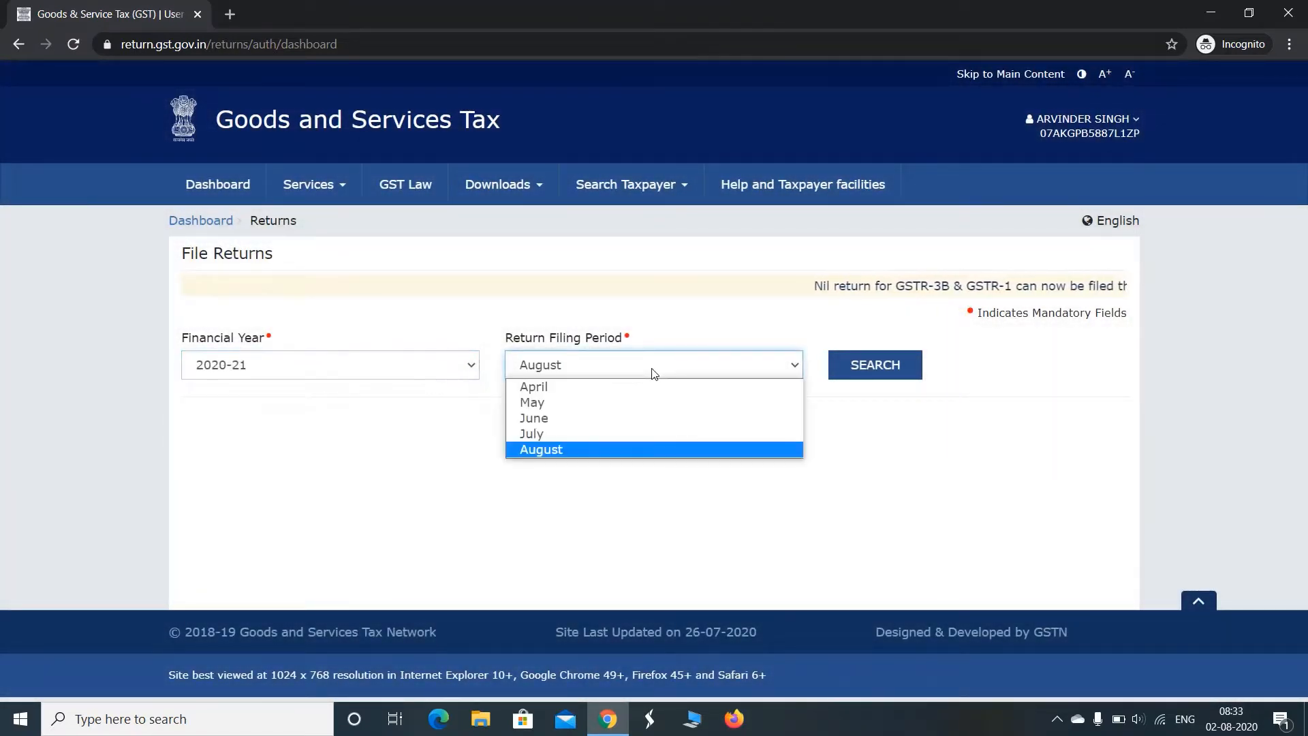
pyautogui.click(628, 404)
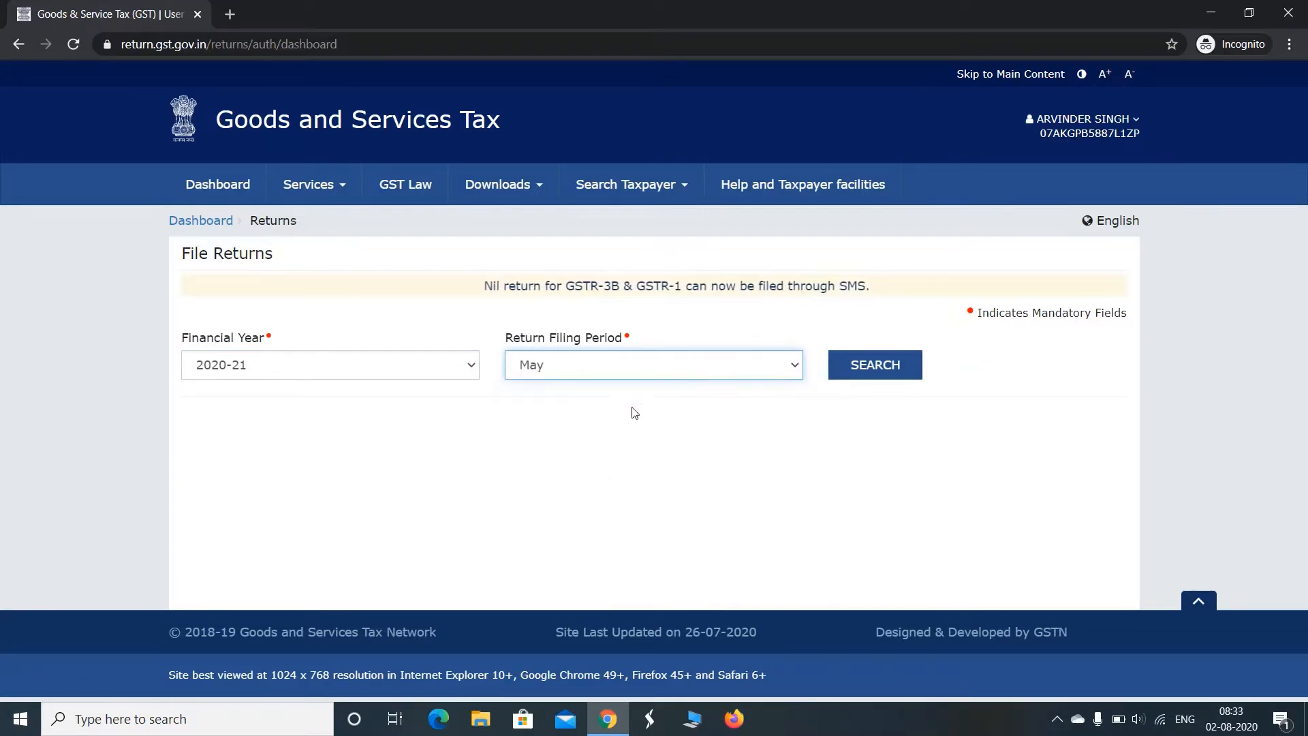
pyautogui.click(893, 371)
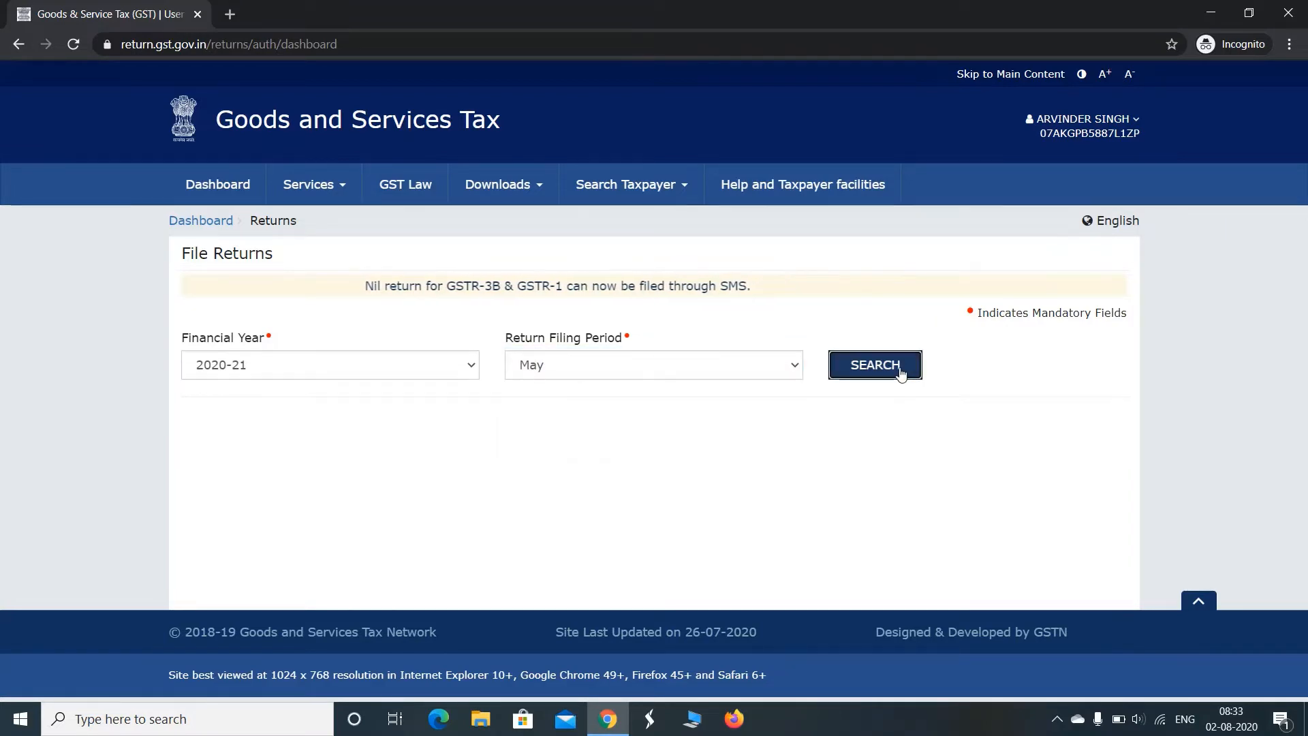
# Open the GSTR-3B Monthly Return for online preparation and dismiss the introductory notice about filing
pyautogui.scroll(-4, 783, 272)
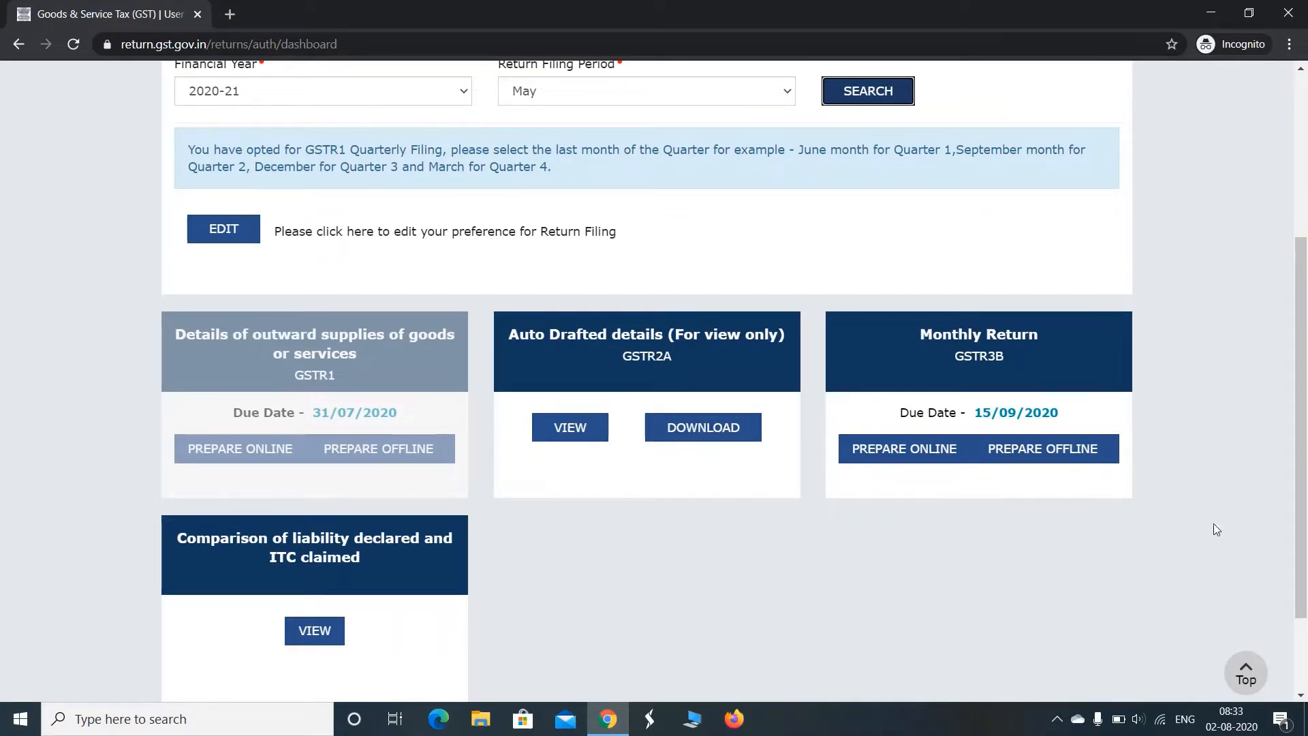
pyautogui.moveTo(1301, 451)
pyautogui.mouseDown()
pyautogui.moveTo(1306, 356)
pyautogui.moveTo(1307, 454)
pyautogui.mouseUp()
pyautogui.click(979, 357)
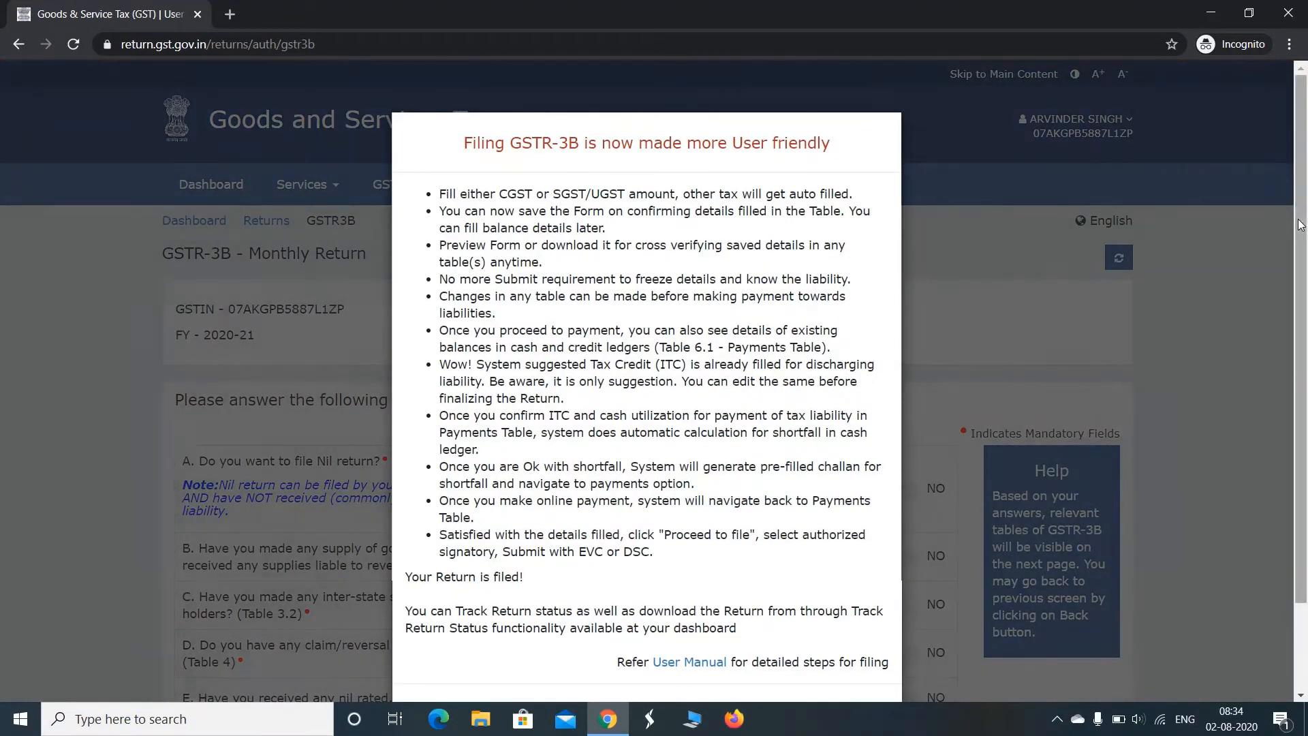
pyautogui.scroll(-2, 551, 196)
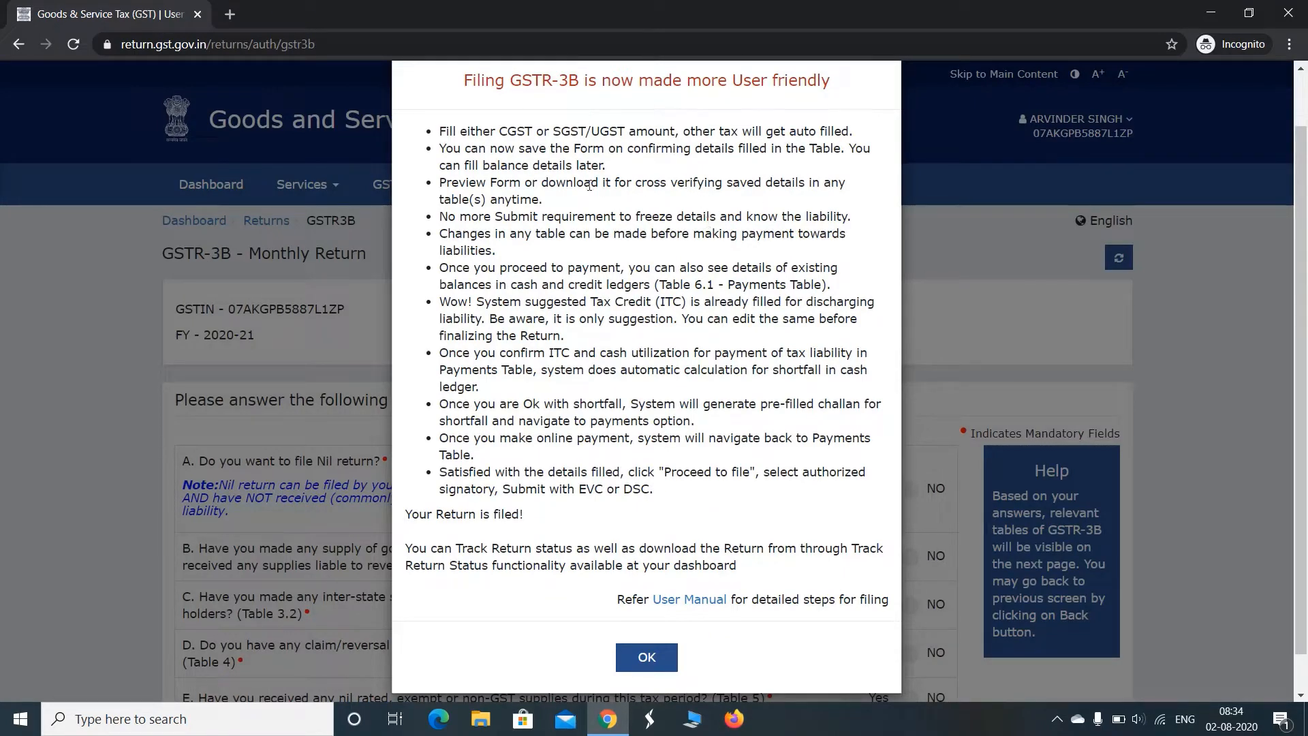
pyautogui.click(647, 658)
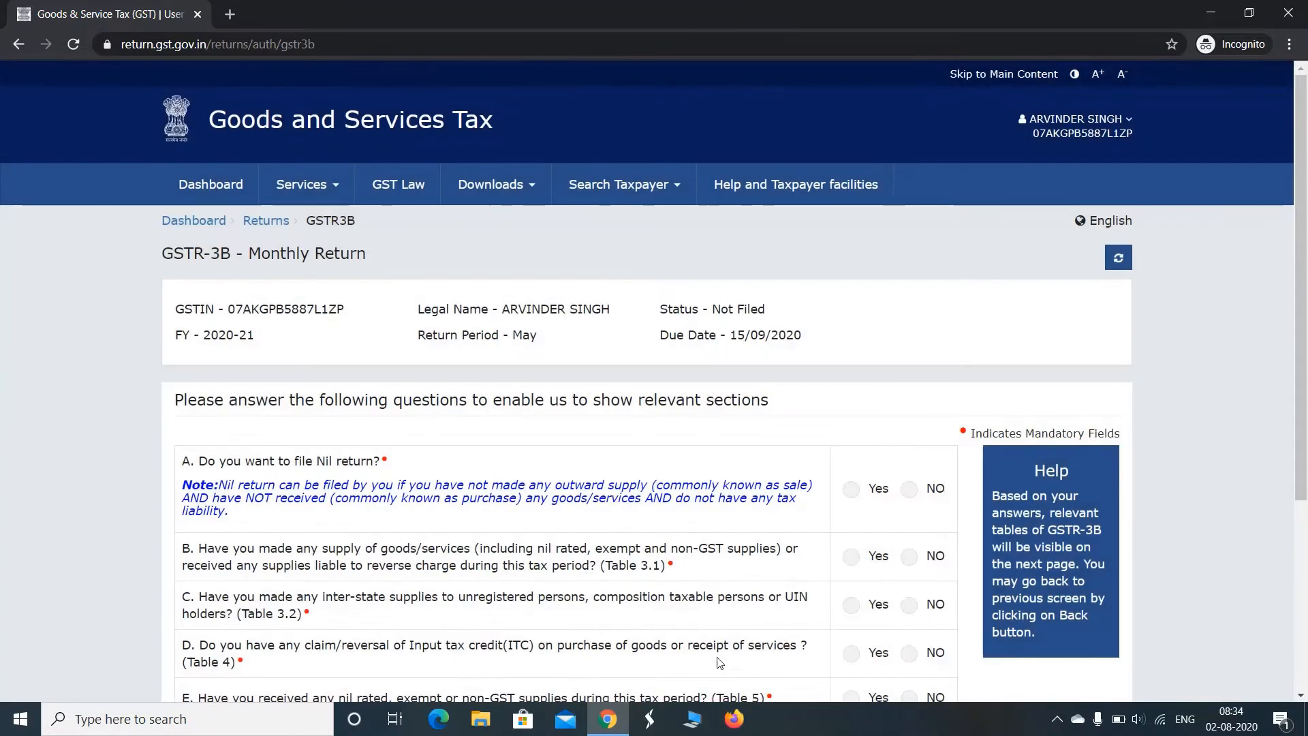
# Answer Yes to filing a Nil return in question A and proceed to the filing page
pyautogui.moveTo(1304, 143); pyautogui.dragTo(1301, 191)
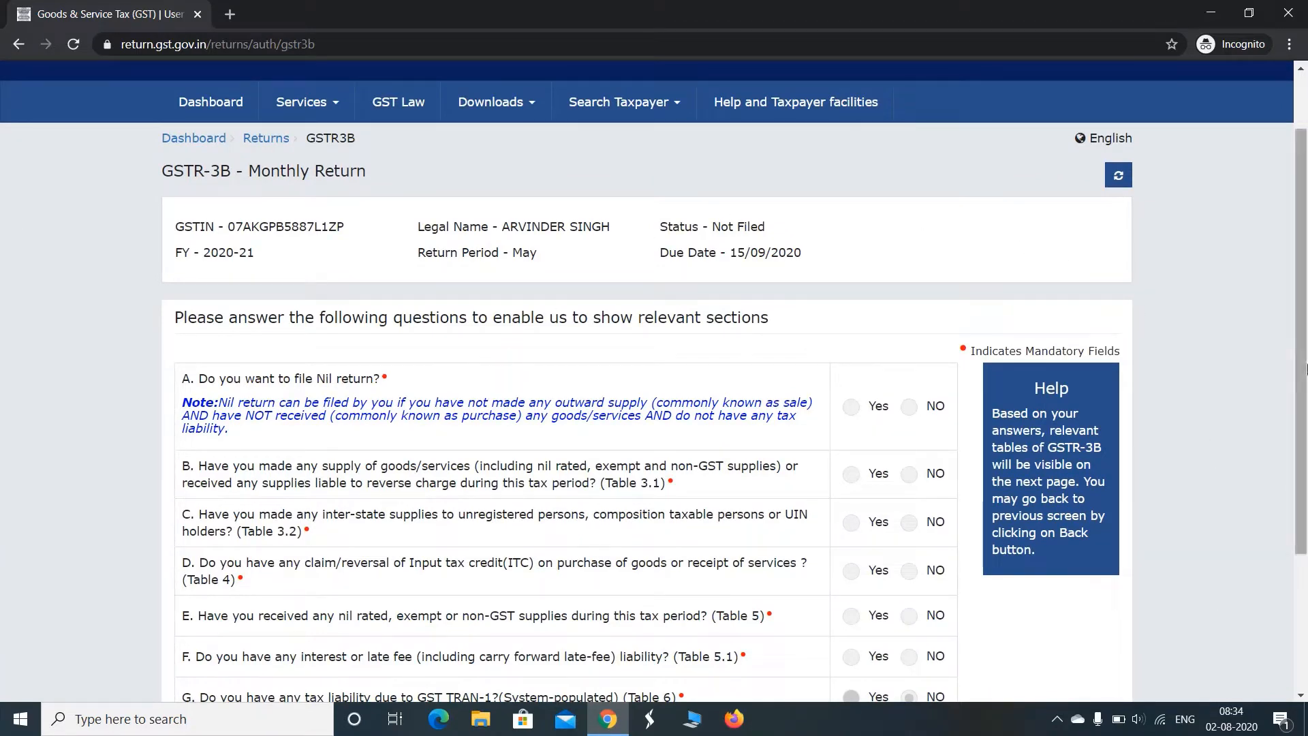
pyautogui.moveTo(1306, 245); pyautogui.dragTo(1306, 342)
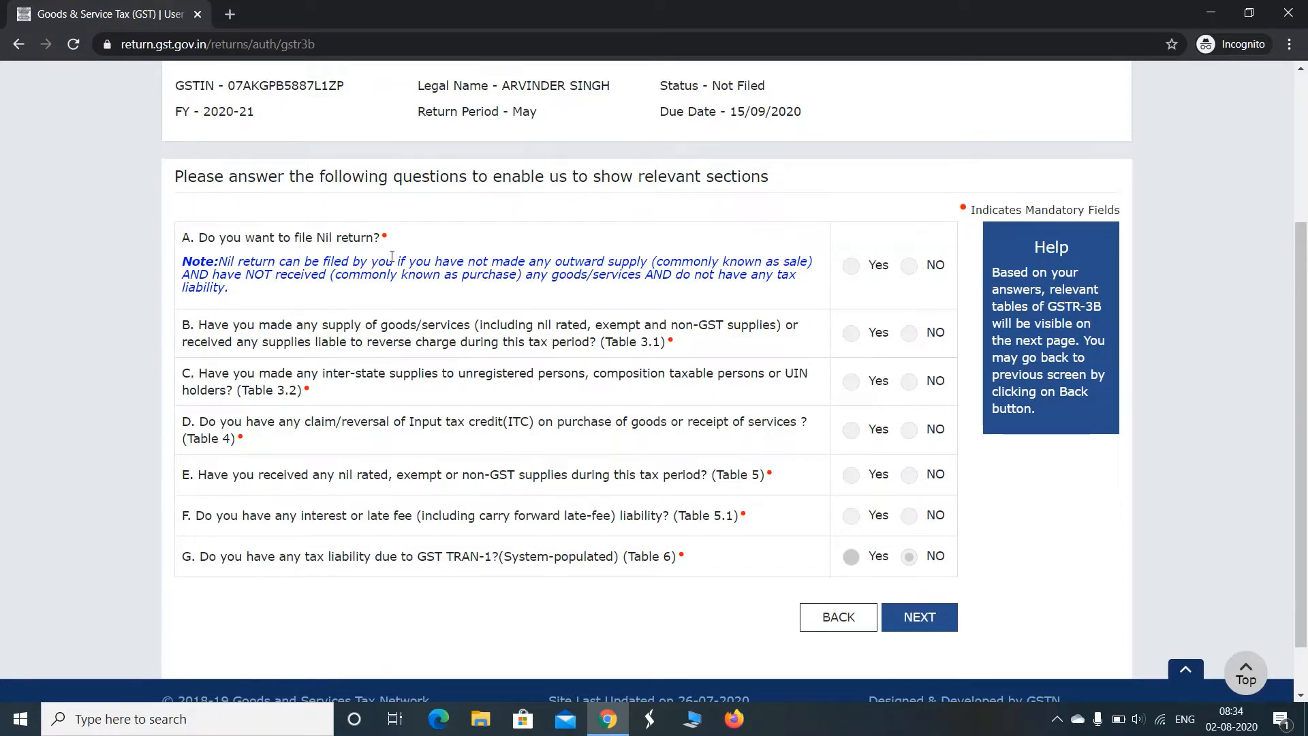
pyautogui.click(852, 267)
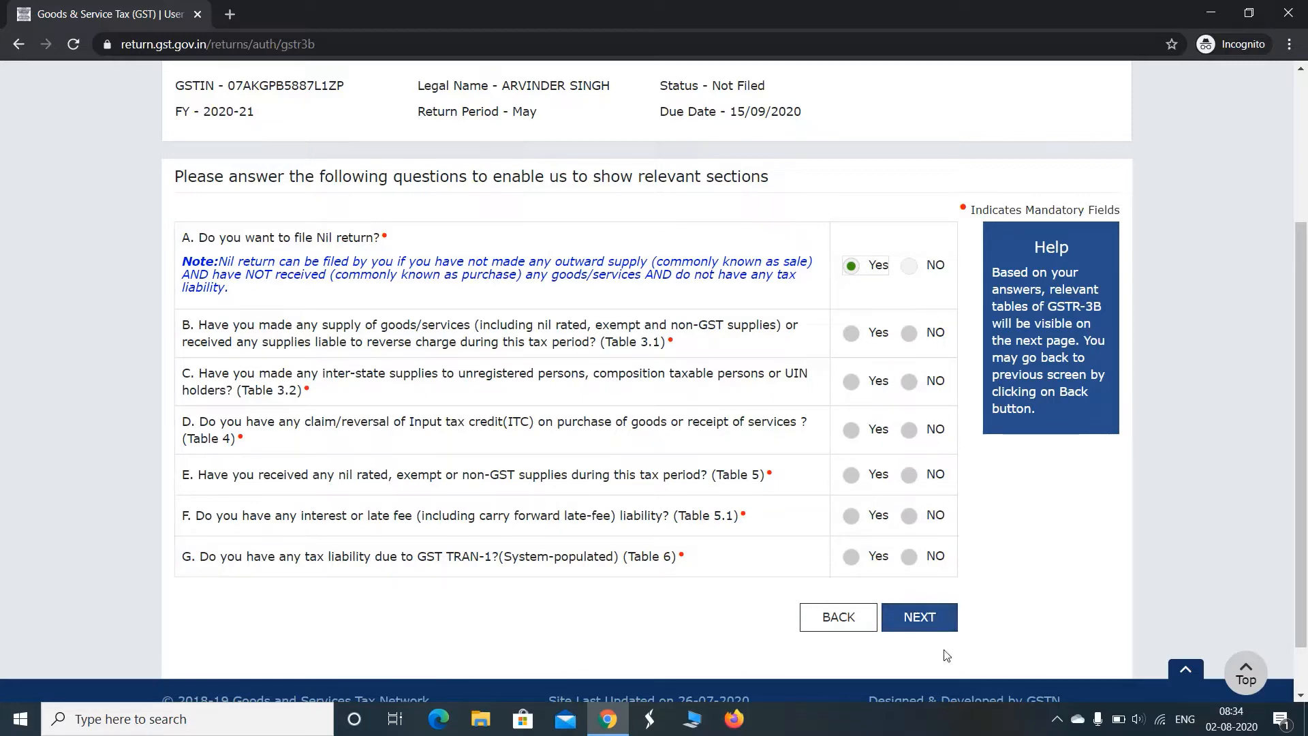
pyautogui.click(931, 624)
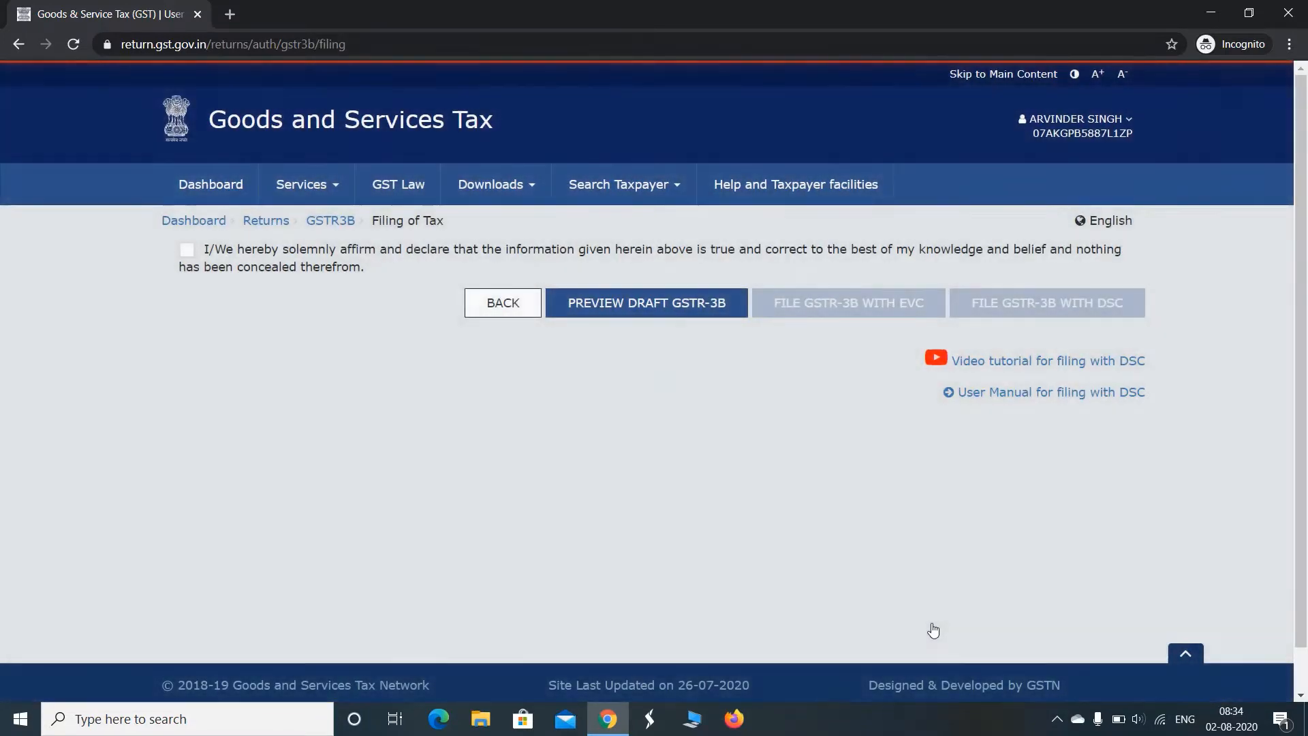
# Accept the declaration that the information is true and select the taxpayer as authorised signatory
pyautogui.click(188, 251)
pyautogui.click(268, 325)
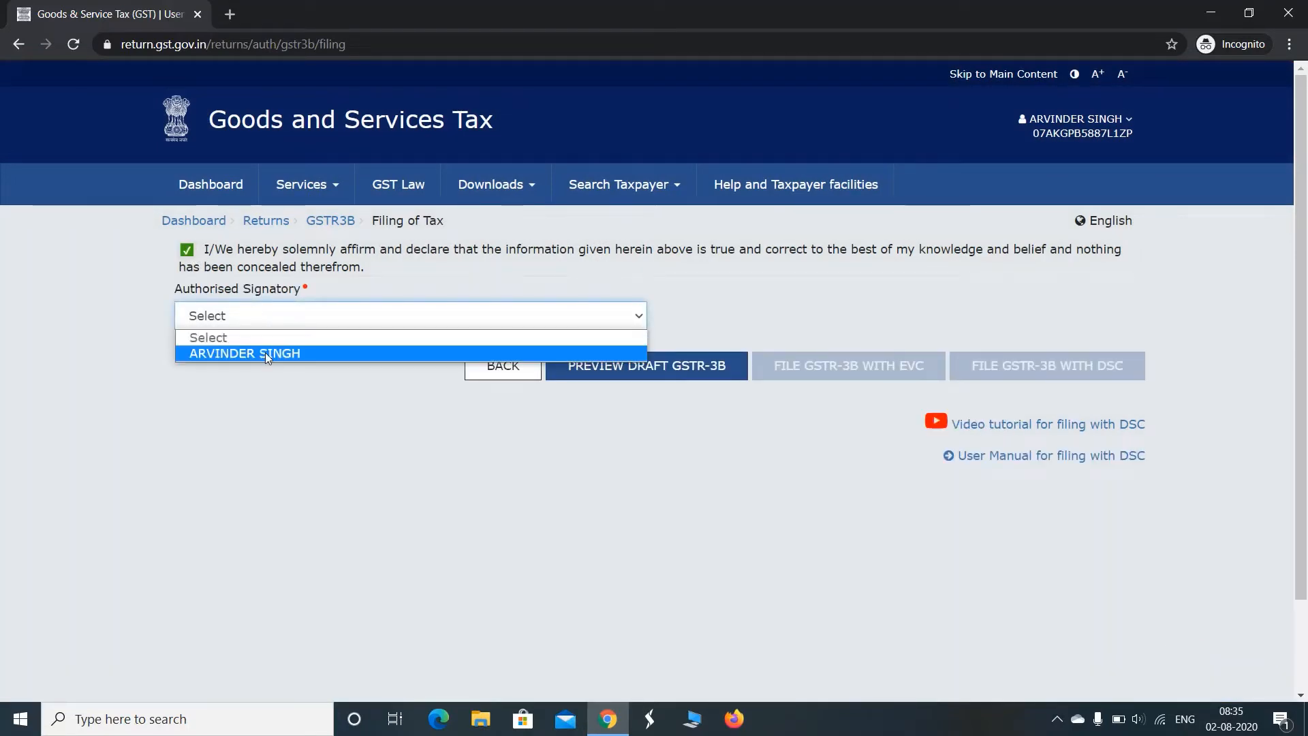
pyautogui.click(264, 353)
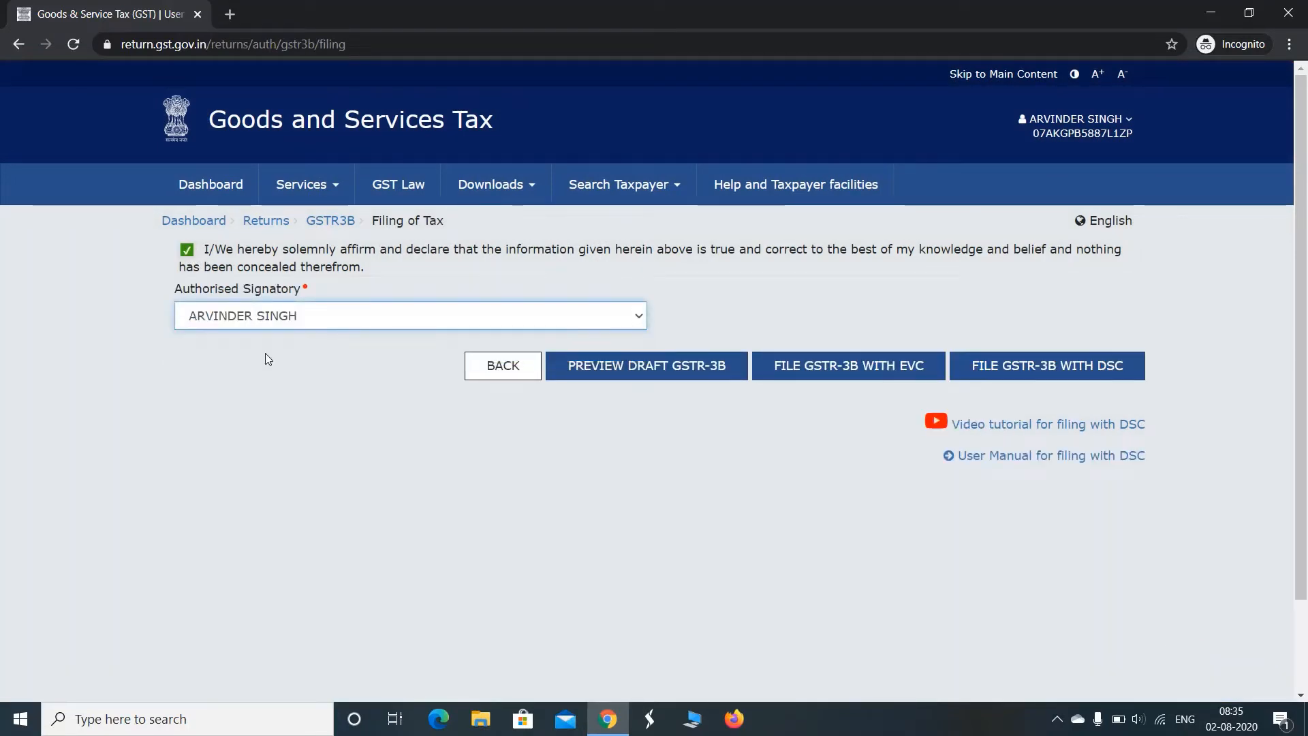
# File the GSTR-3B with EVC, entering and verifying the one-time password, and close the filing message
pyautogui.click(873, 372)
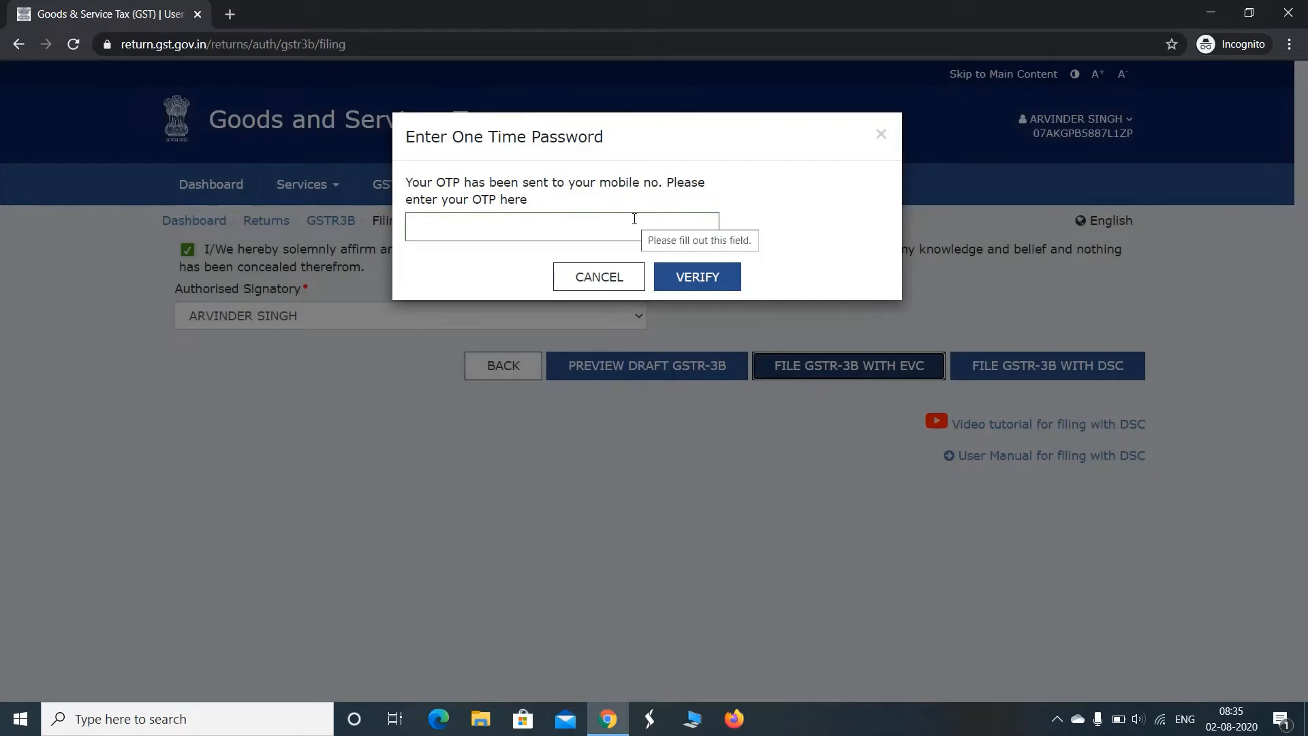
pyautogui.click(563, 223)
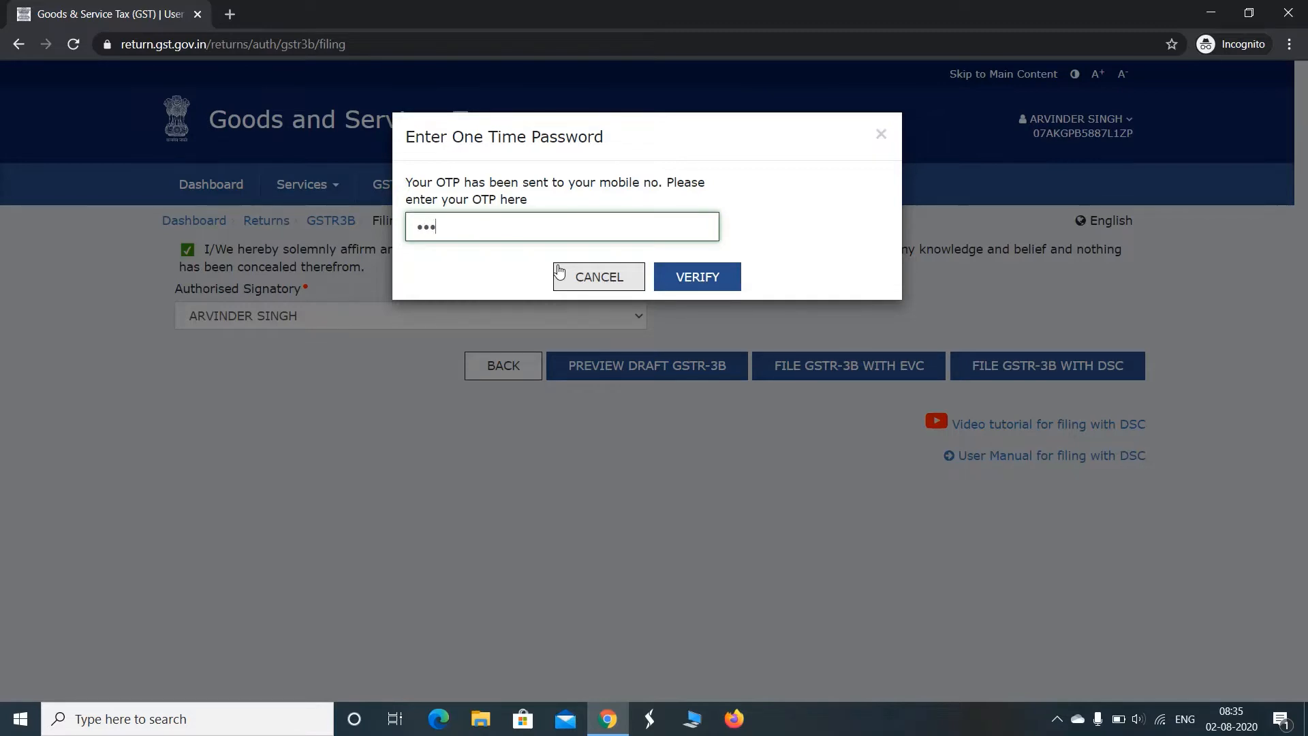
pyautogui.write('••')
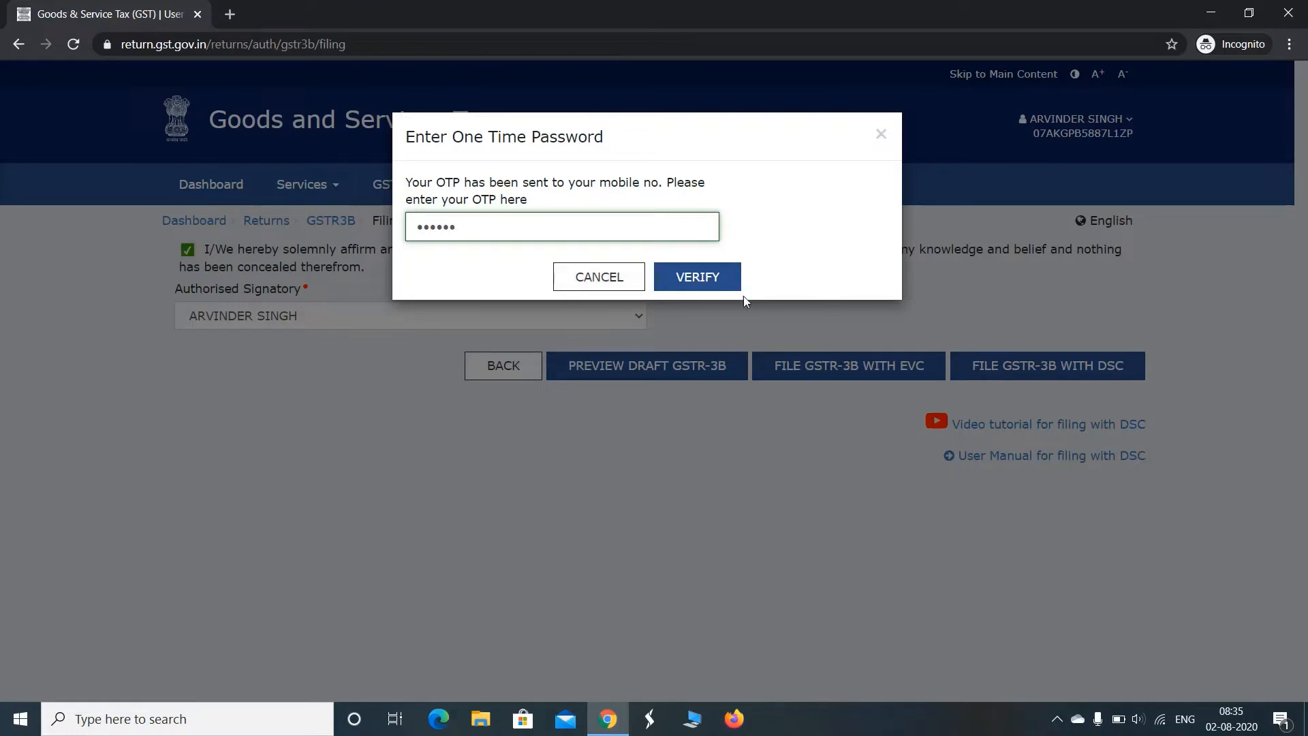
pyautogui.click(702, 283)
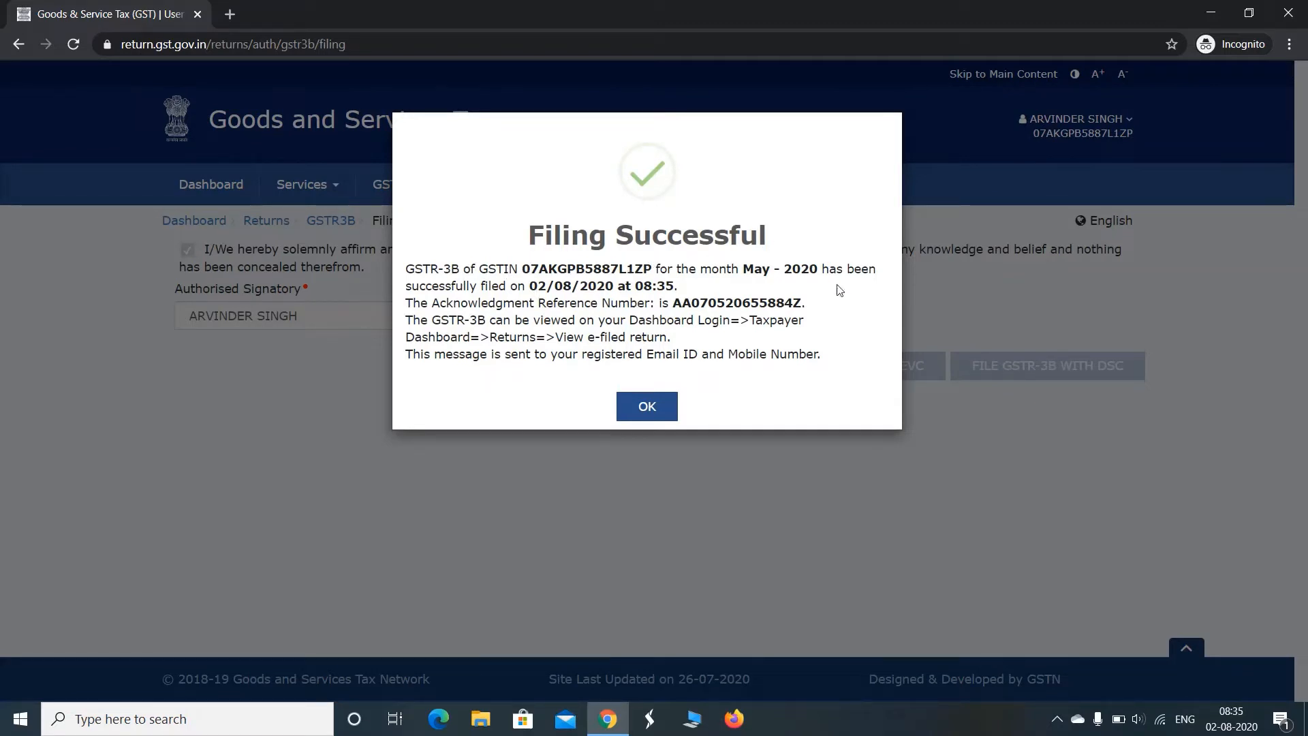
pyautogui.click(661, 416)
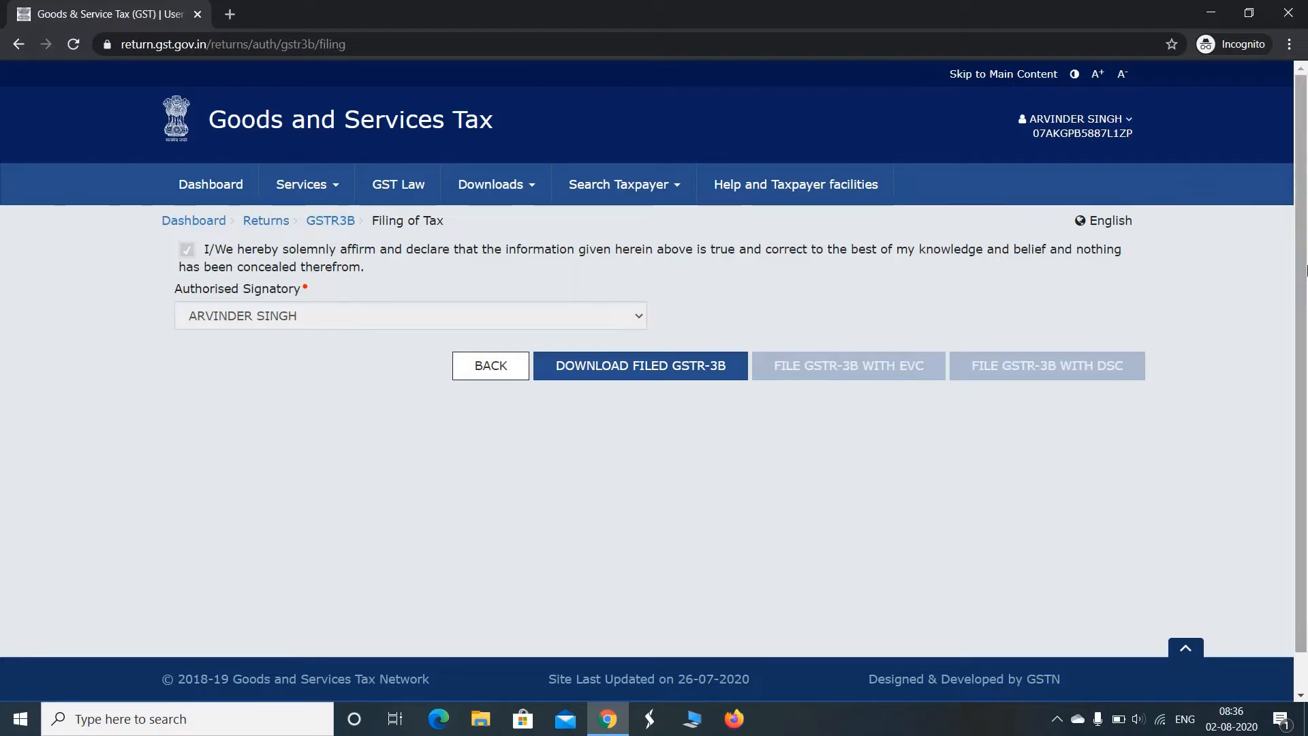
pyautogui.click(1096, 126)
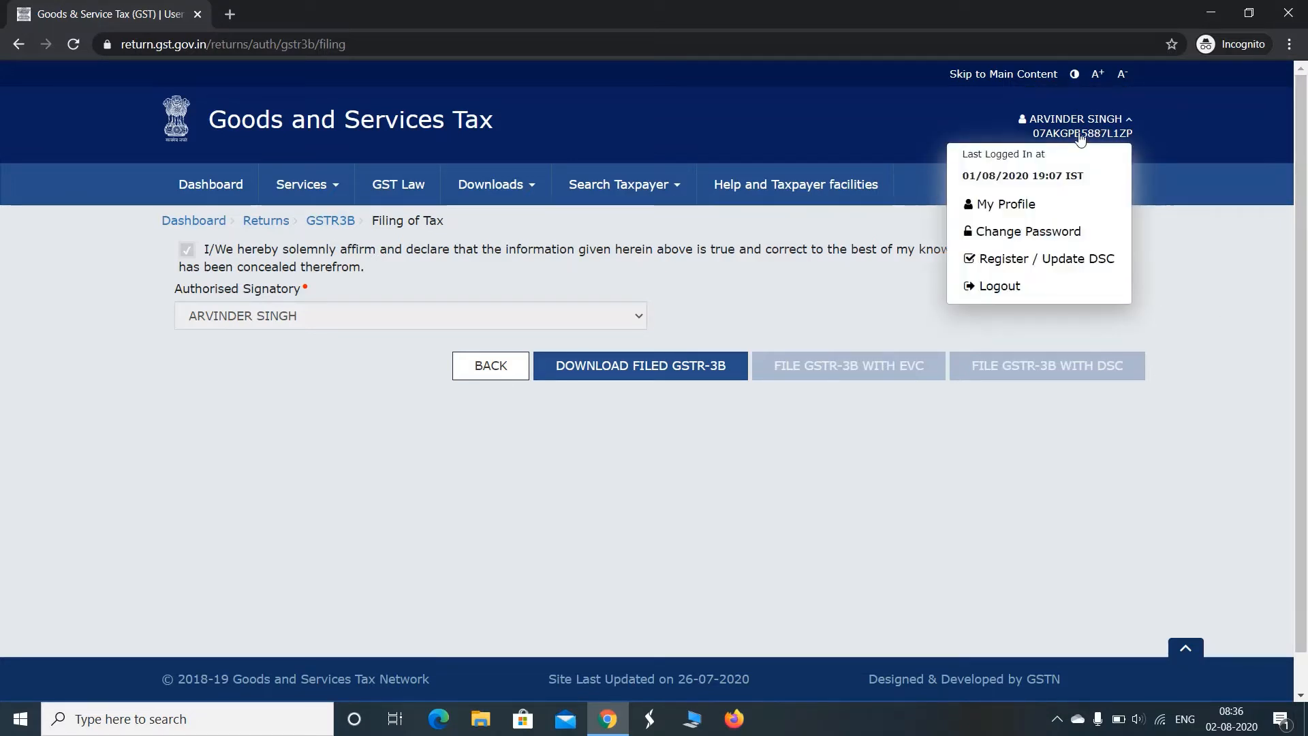
pyautogui.click(1075, 496)
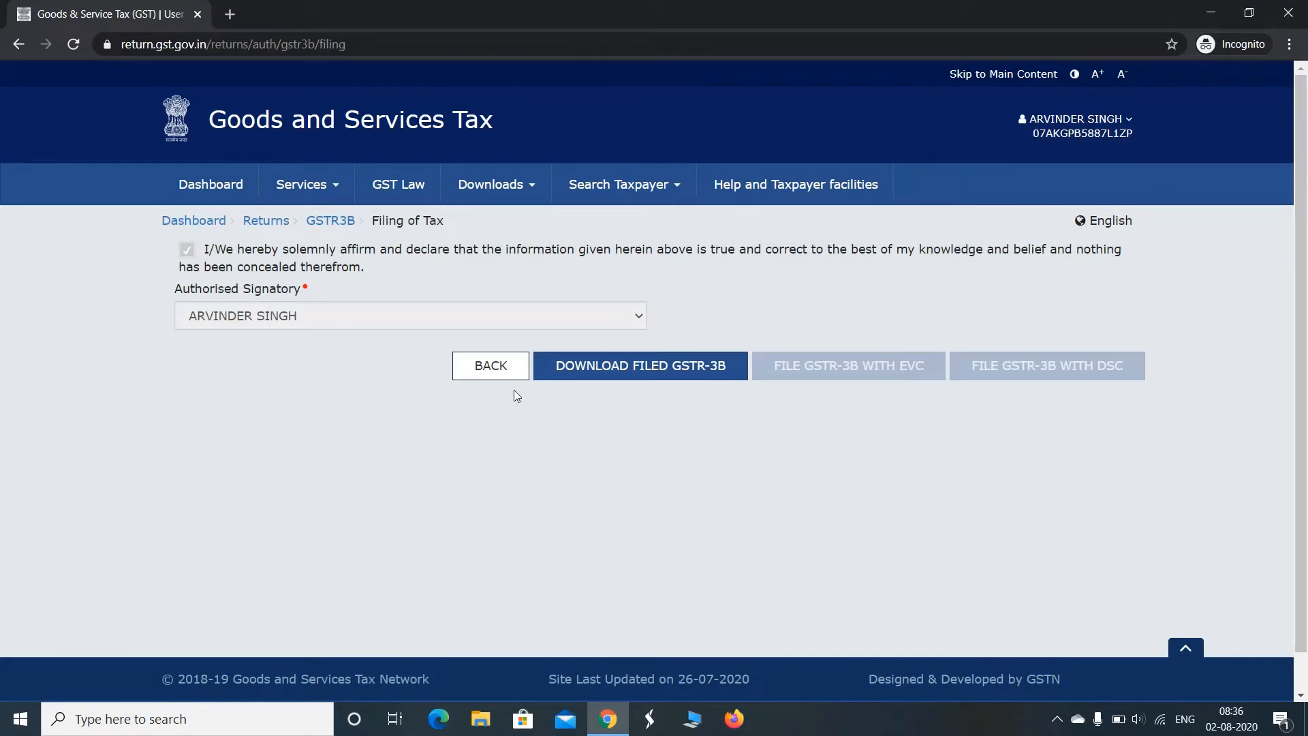
# Go back to the Returns Dashboard to choose another filing period
pyautogui.moveTo(325, 193)
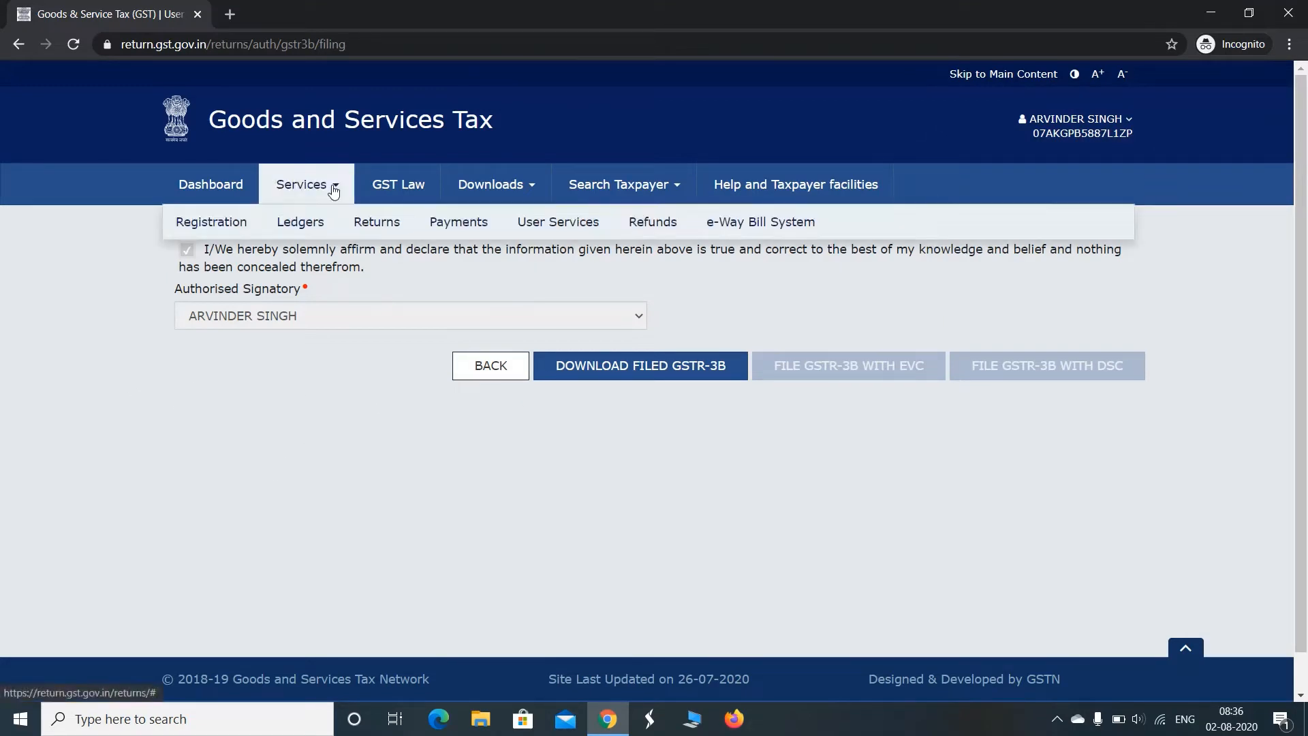
pyautogui.moveTo(305, 229)
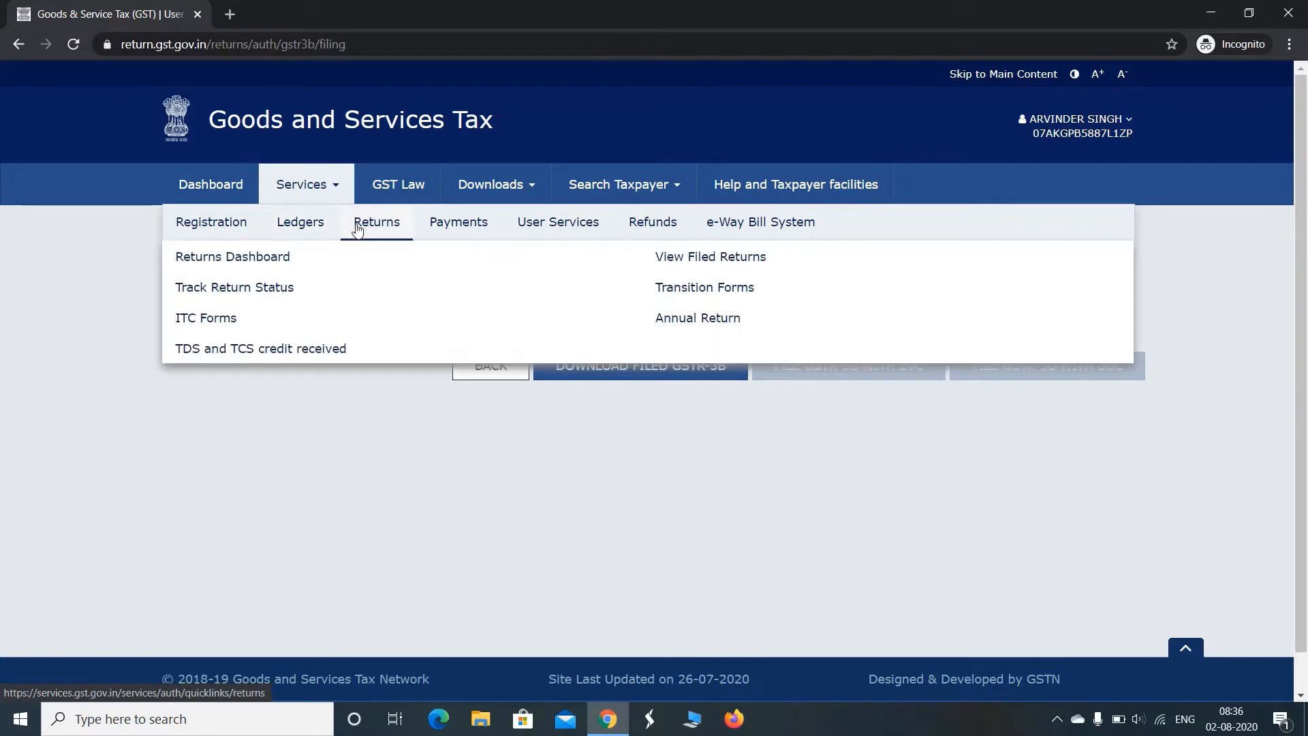
pyautogui.moveTo(378, 225)
pyautogui.click(279, 261)
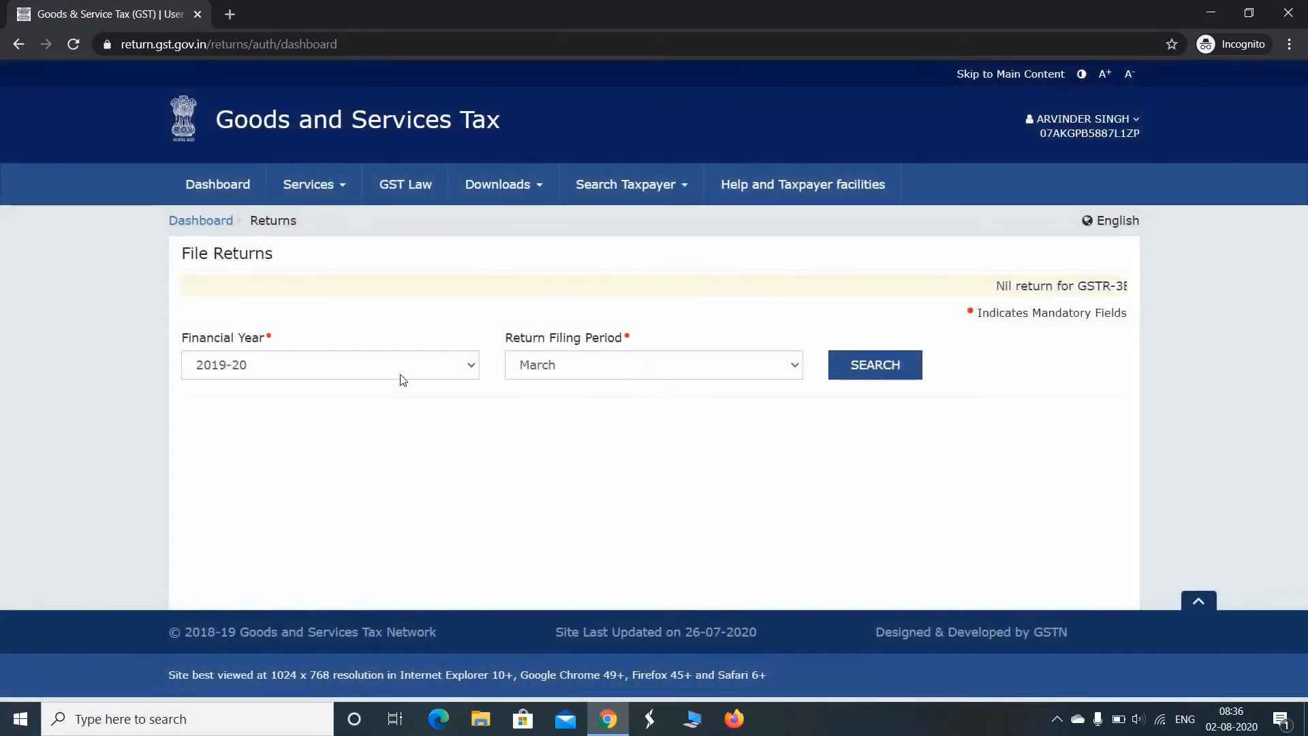
# Search the returns for financial year 2020-21 with June as the return filing period
pyautogui.click(402, 375)
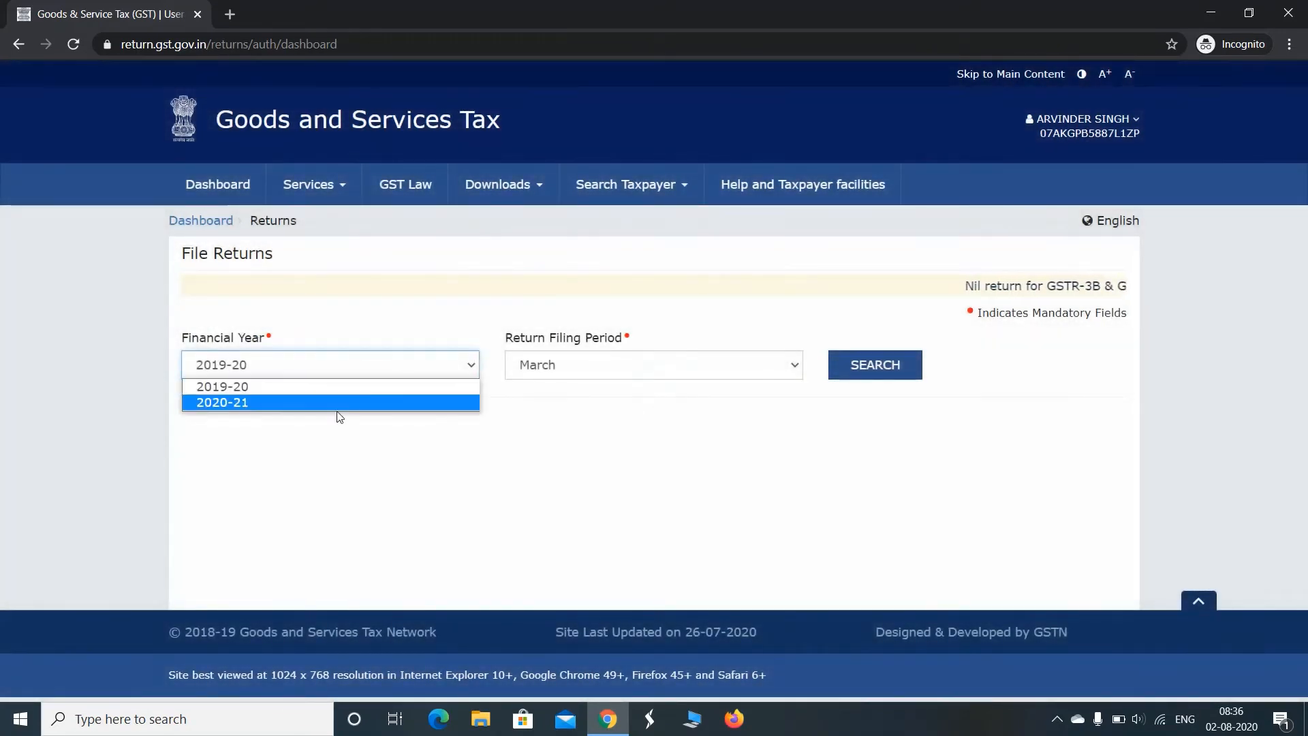
pyautogui.click(340, 407)
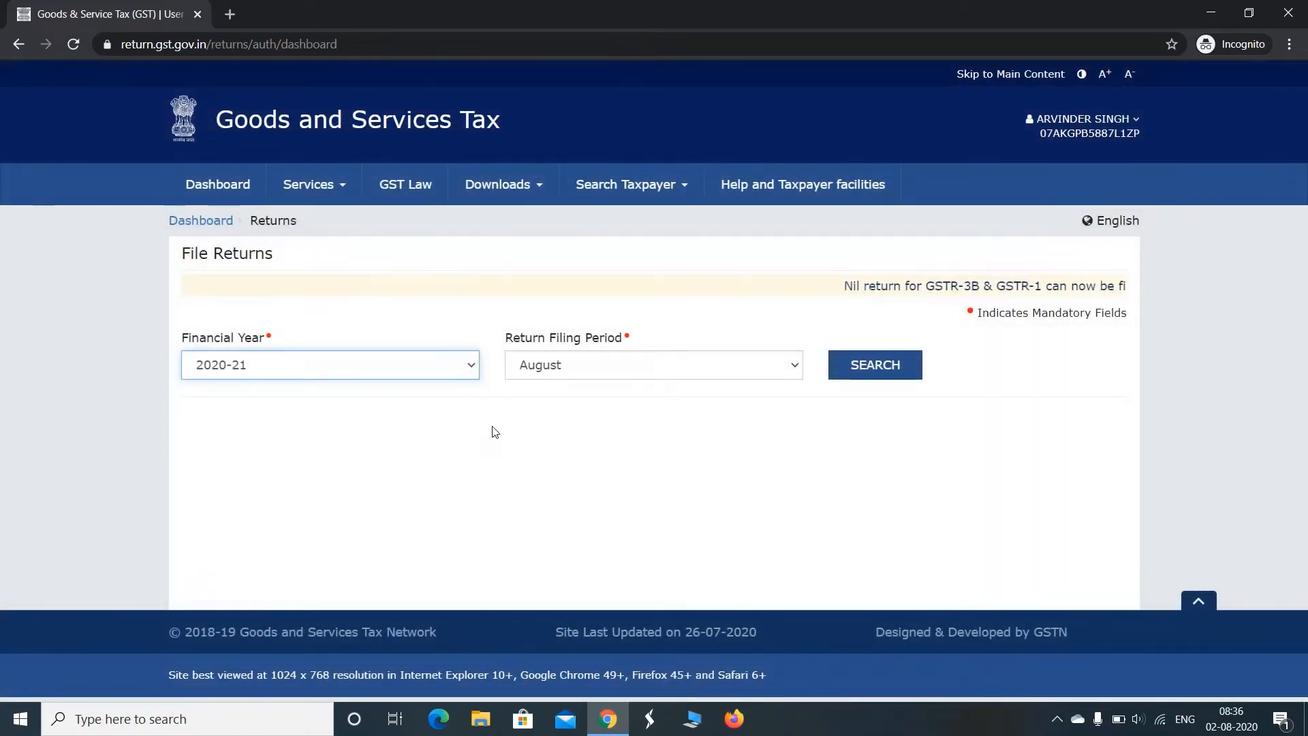
pyautogui.click(596, 371)
pyautogui.click(580, 419)
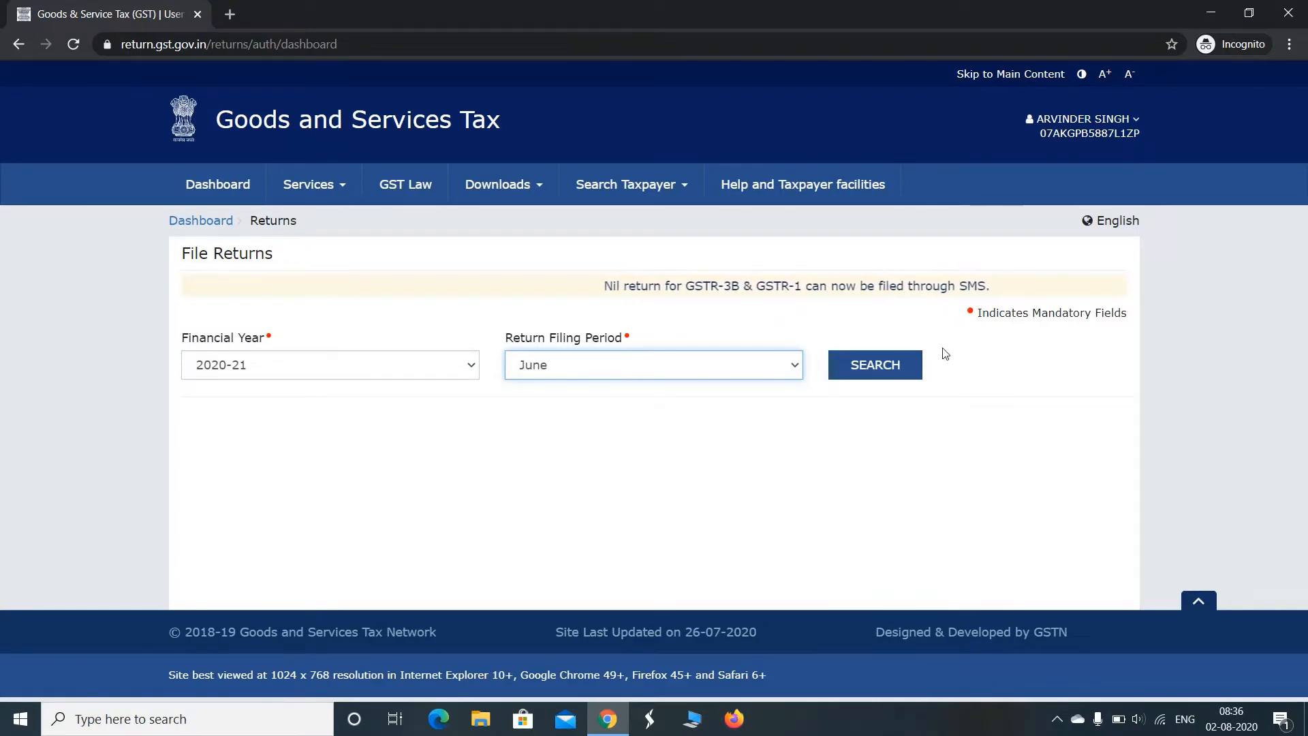
pyautogui.click(880, 365)
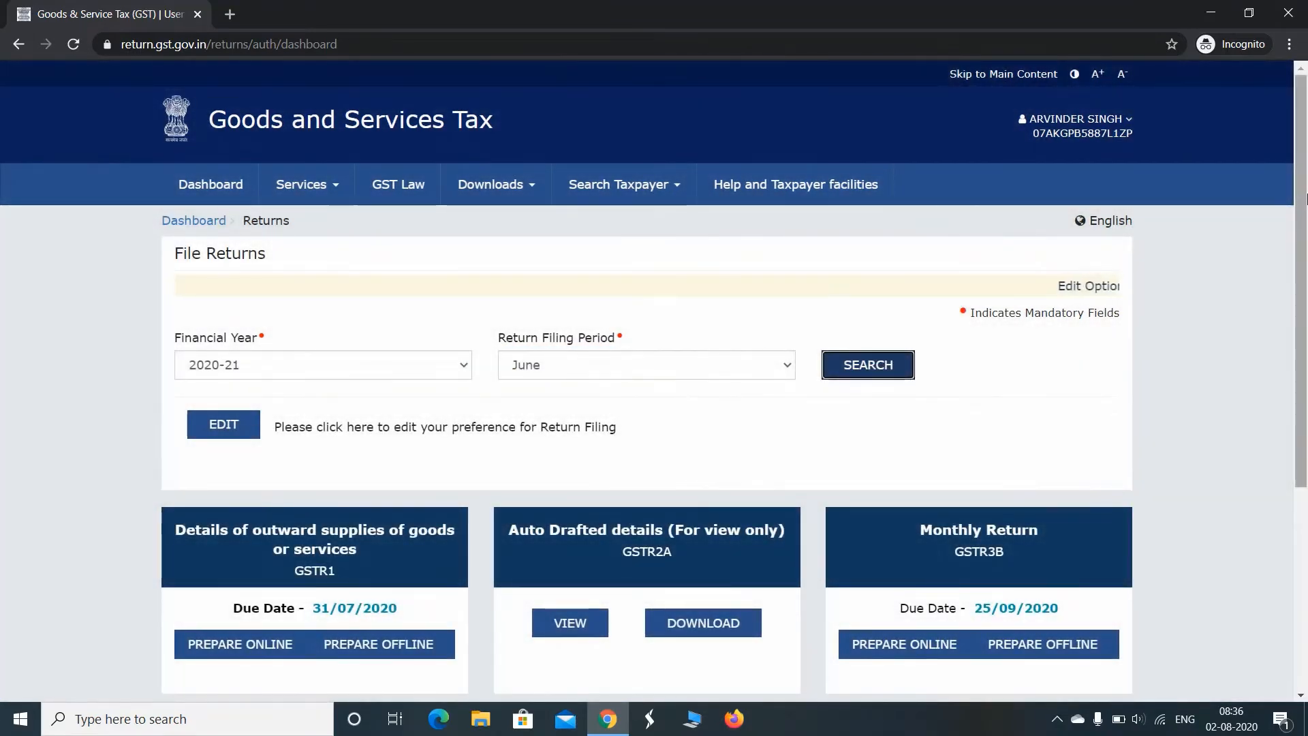
# Open the GSTR-3B monthly return for June and dismiss the filing instructions
pyautogui.scroll(-3, 1306, 334)
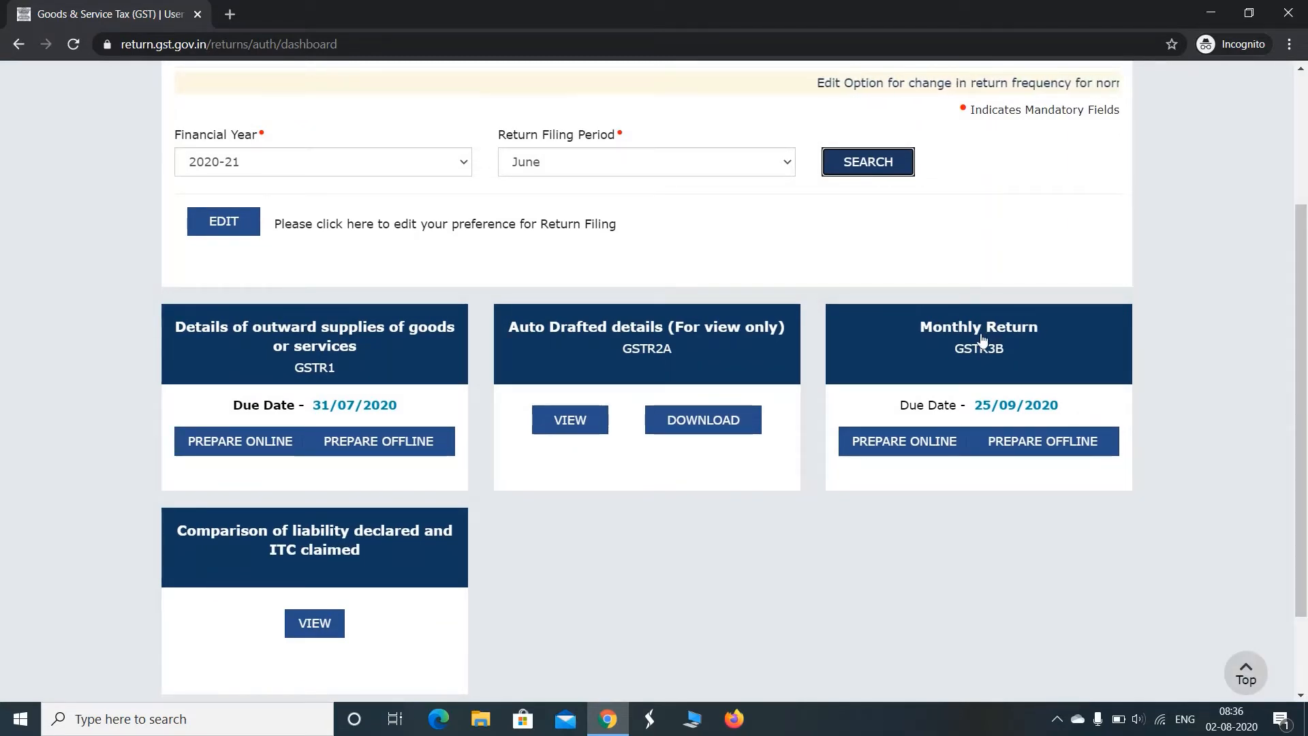
pyautogui.click(960, 350)
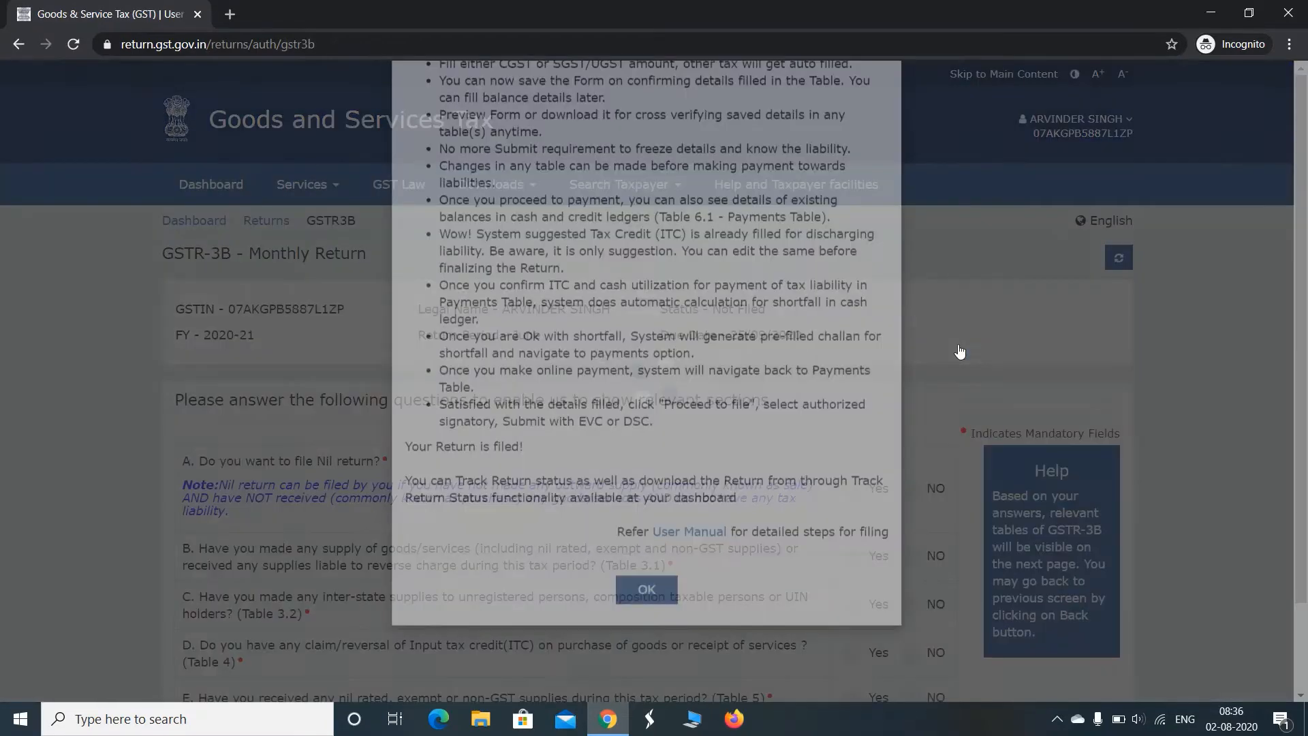
pyautogui.scroll(-1, 1306, 362)
pyautogui.scroll(-1, 1306, 362)
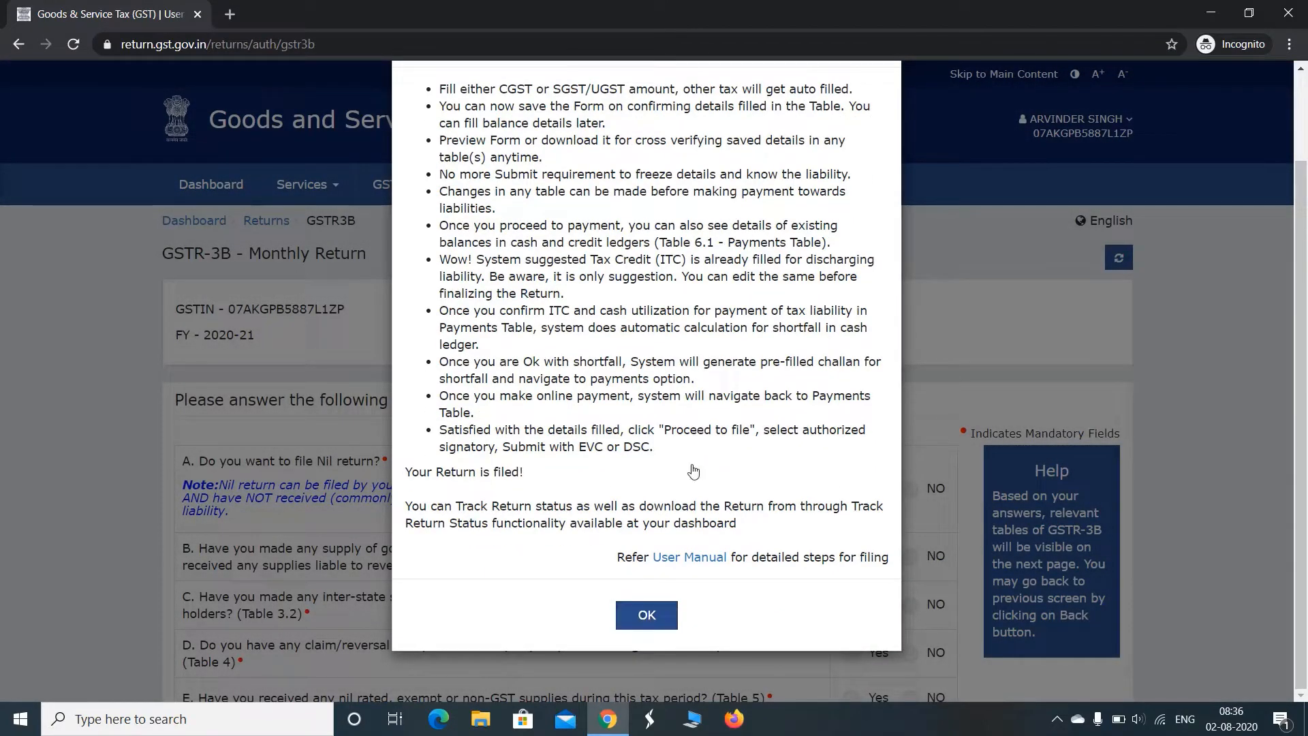
pyautogui.click(639, 627)
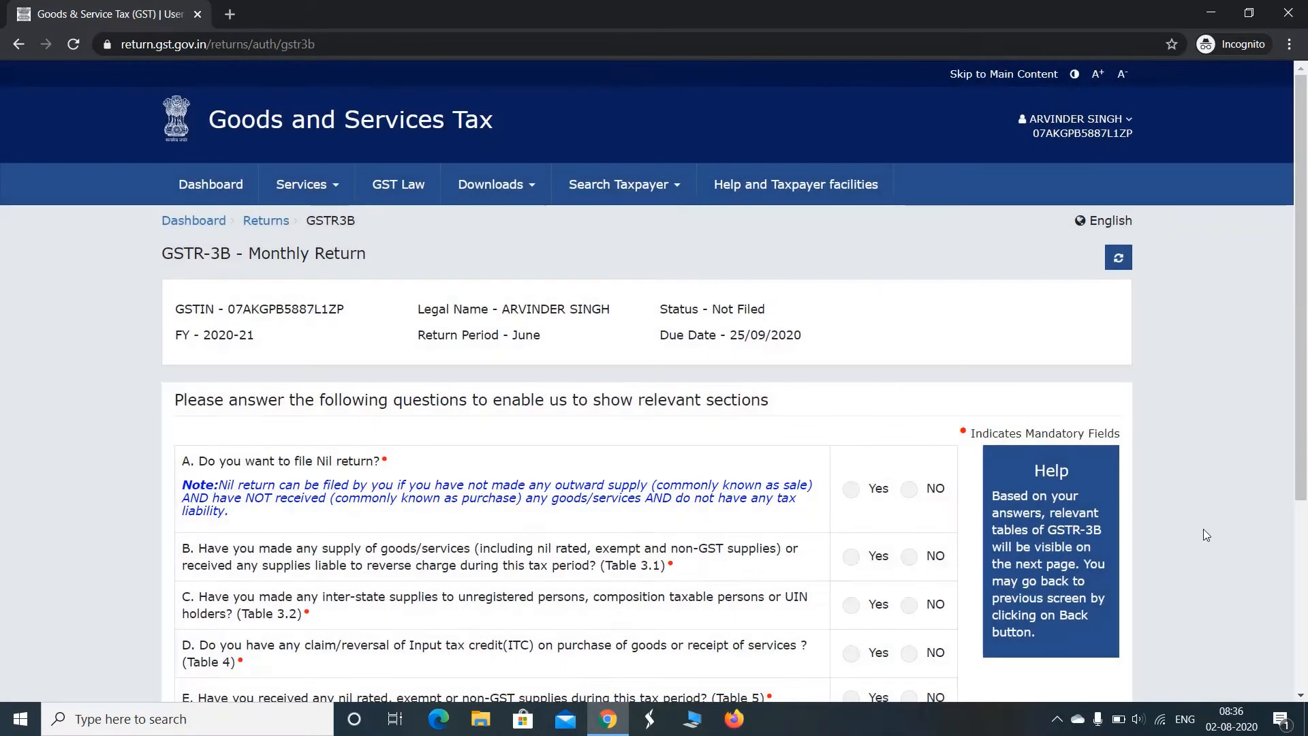
# Answer No to filing a Nil return and Yes to questions B through F, and proceed to the return's tables
pyautogui.scroll(-3, 1004, 393)
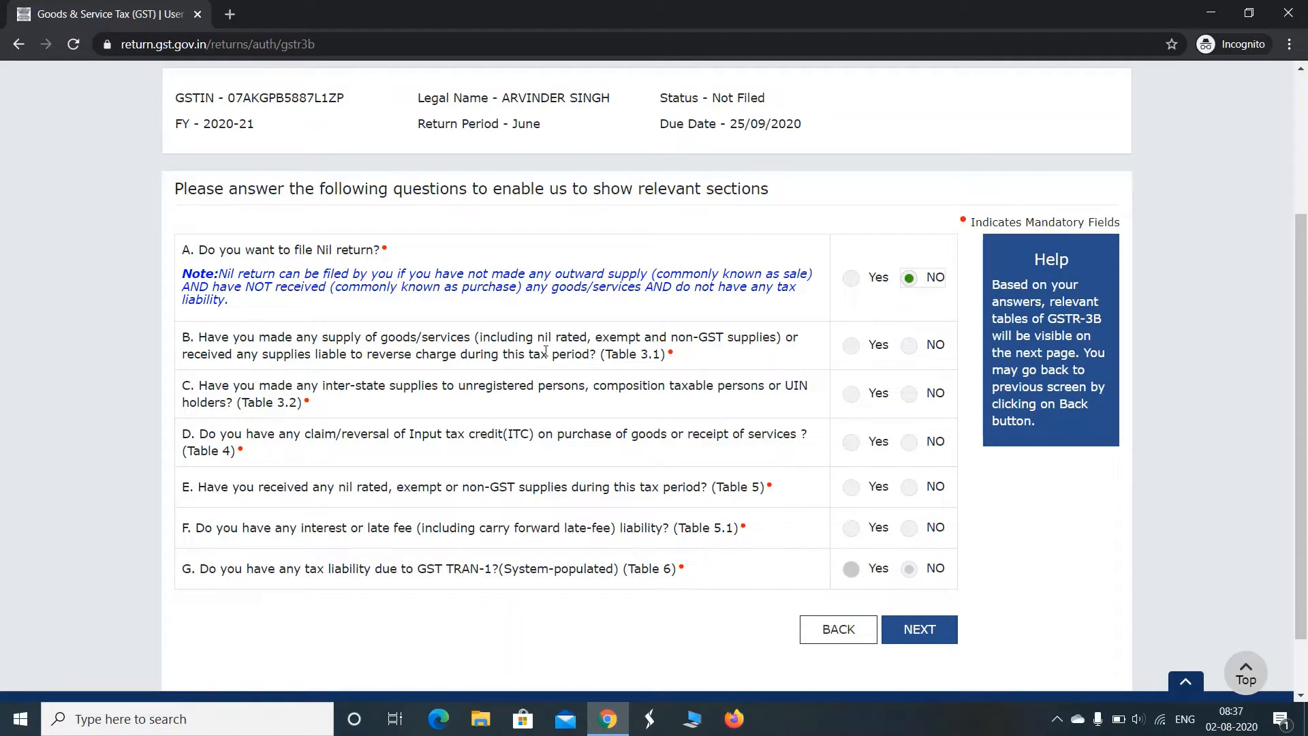
pyautogui.click(850, 346)
pyautogui.click(853, 397)
pyautogui.click(857, 457)
pyautogui.click(852, 493)
pyautogui.click(851, 528)
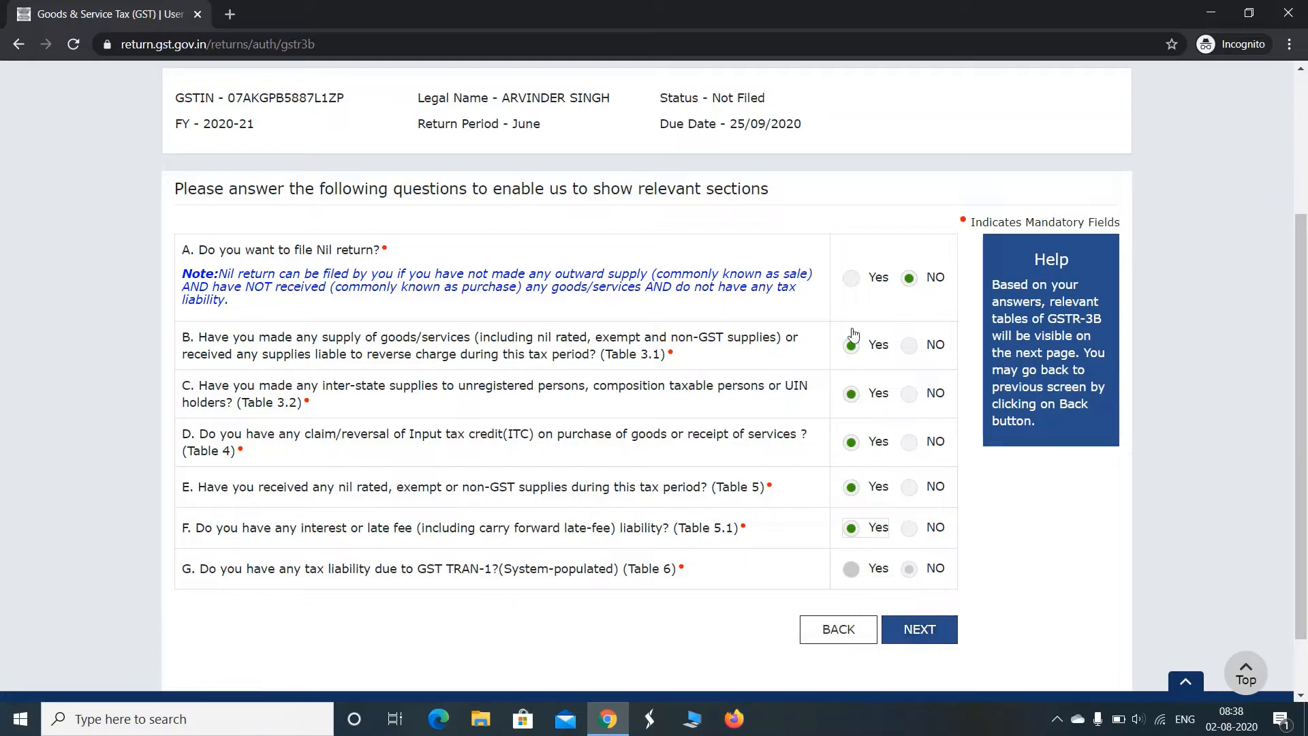
pyautogui.click(920, 628)
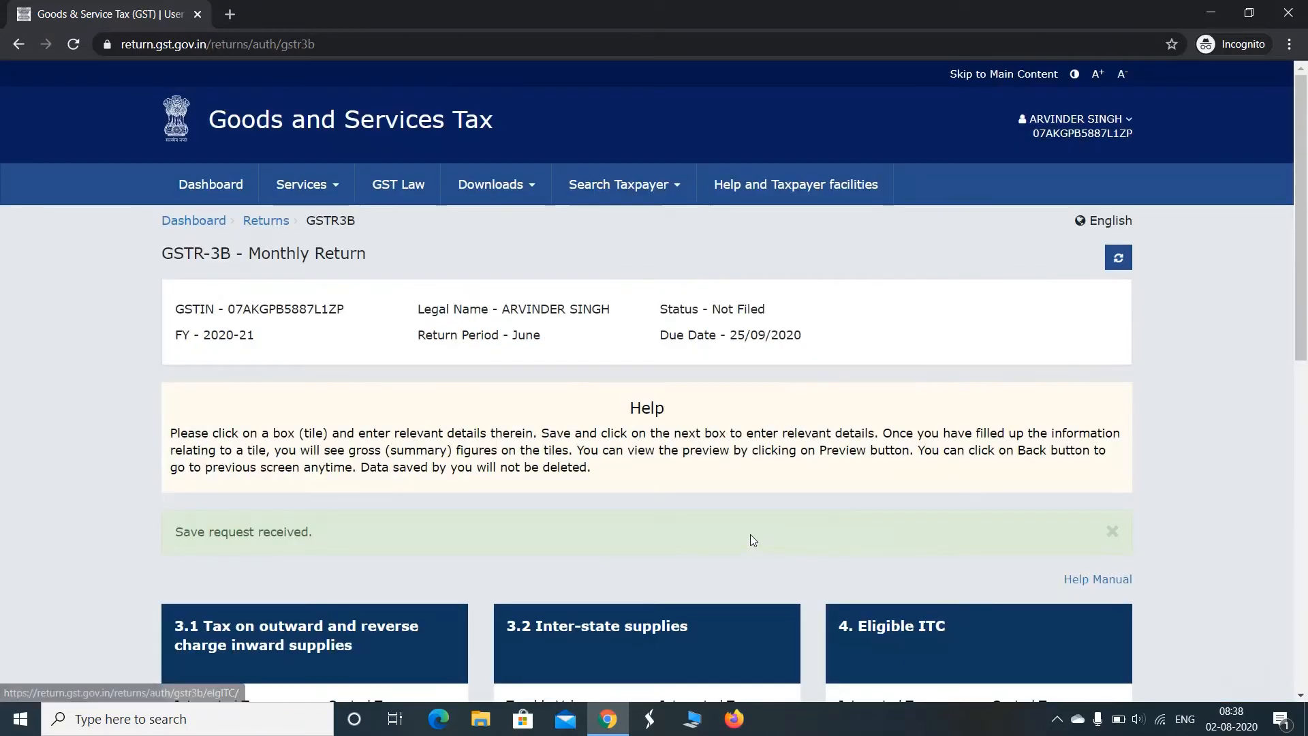
# Open table 3.1 for outward and reverse charge inward supplies and accept the IGST refund guidelines
pyautogui.moveTo(1287, 218); pyautogui.dragTo(1301, 463)
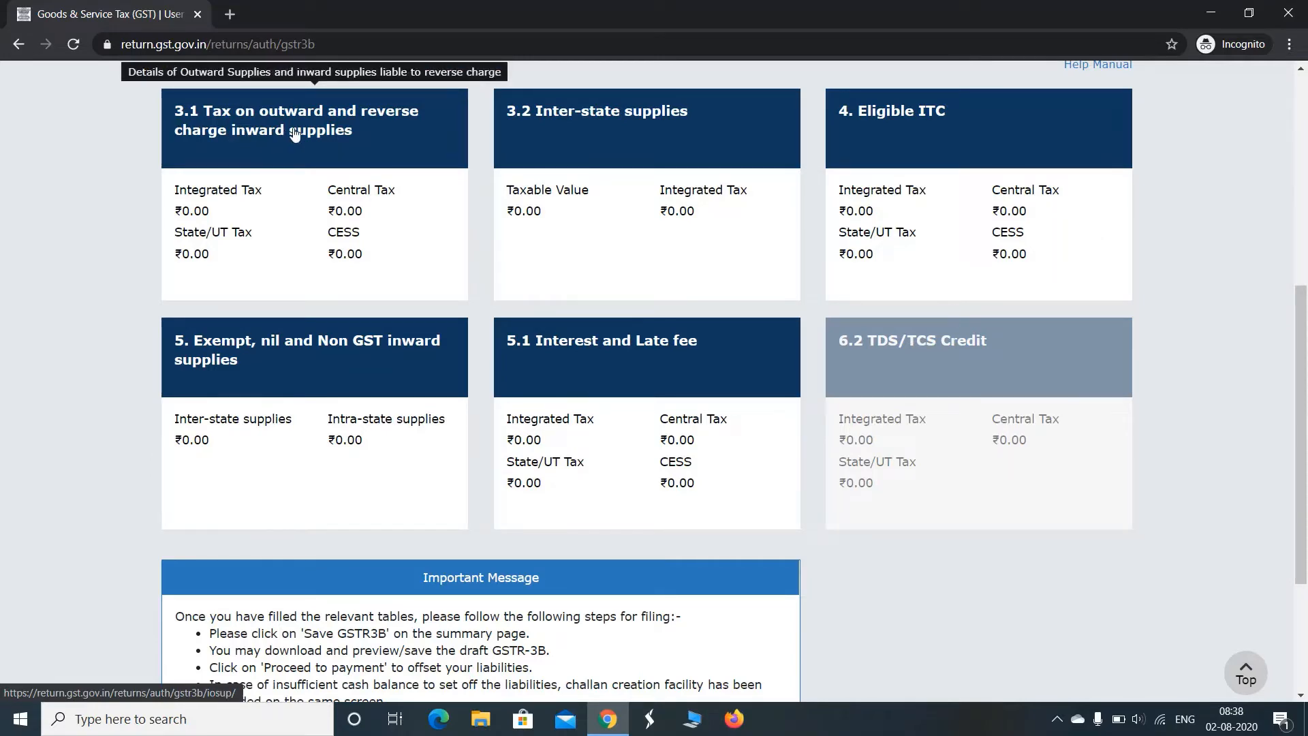
pyautogui.scroll(-2, 366, 204)
pyautogui.scroll(1, 382, 231)
pyautogui.scroll(1, 383, 231)
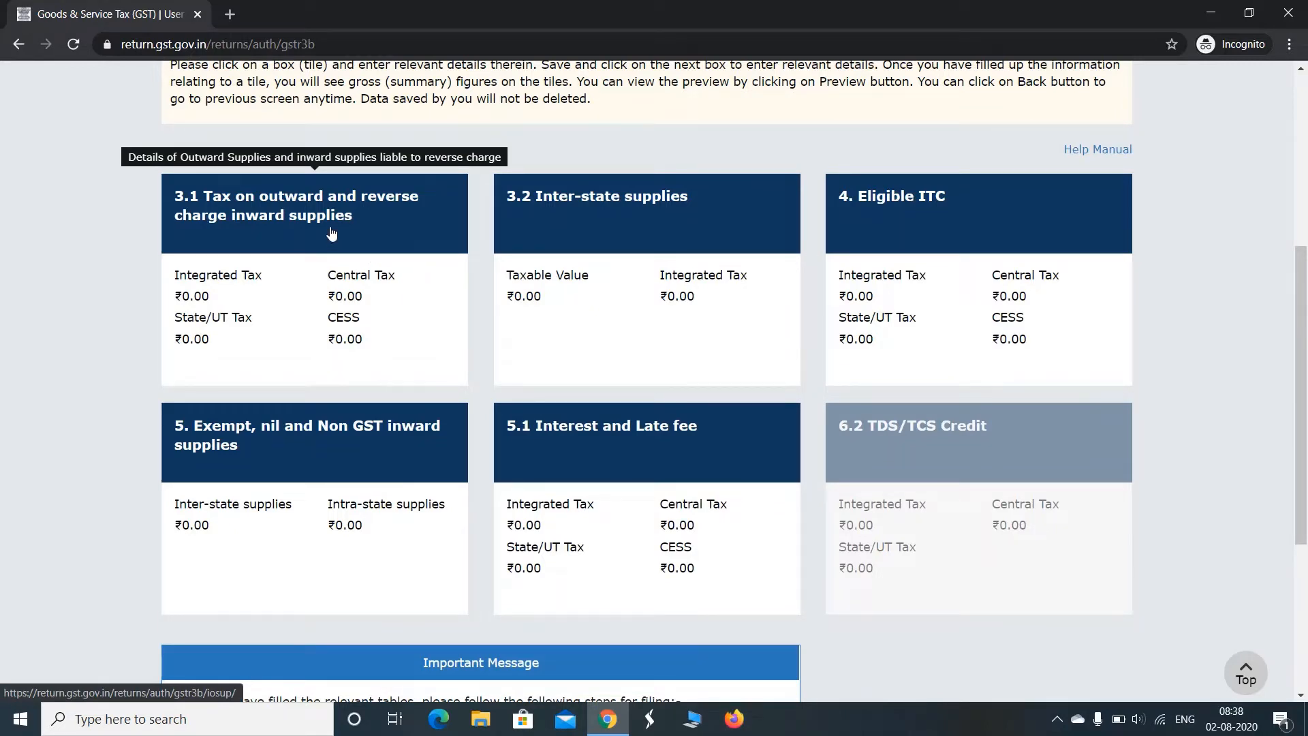
pyautogui.click(312, 212)
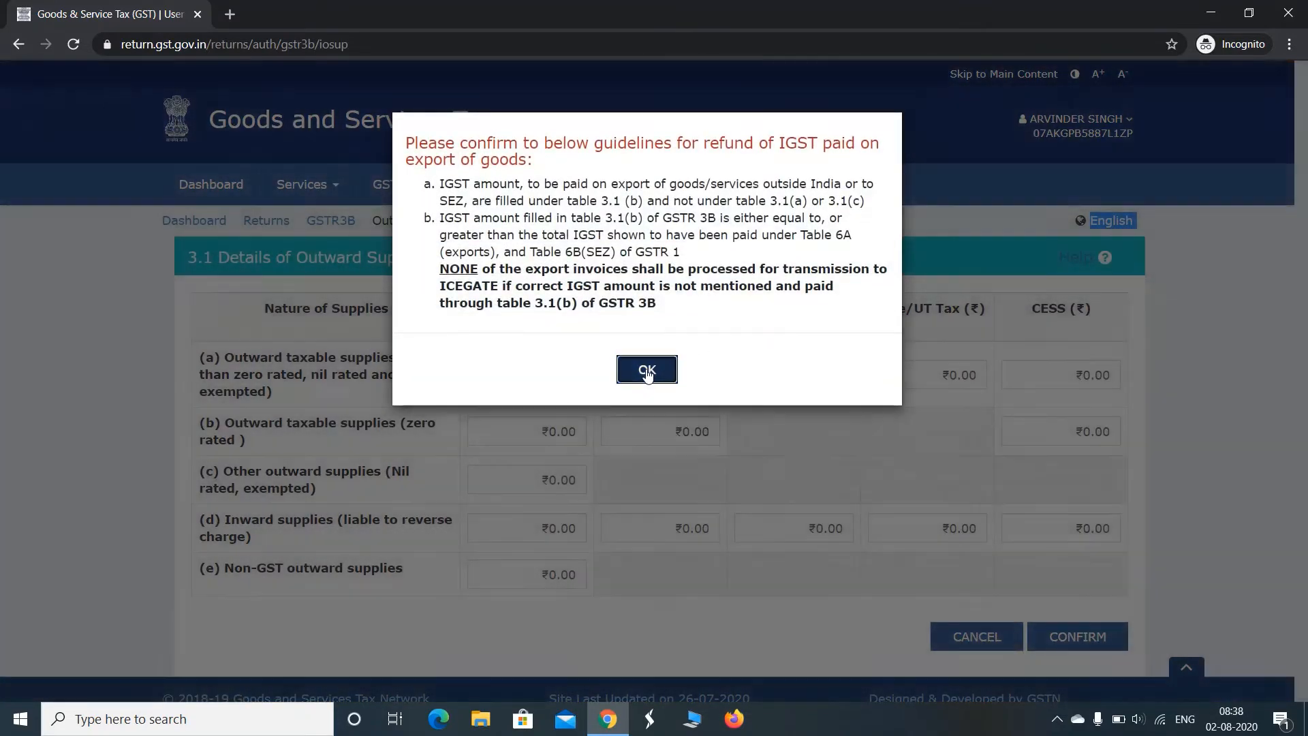
pyautogui.click(647, 368)
pyautogui.scroll(-1, 1137, 329)
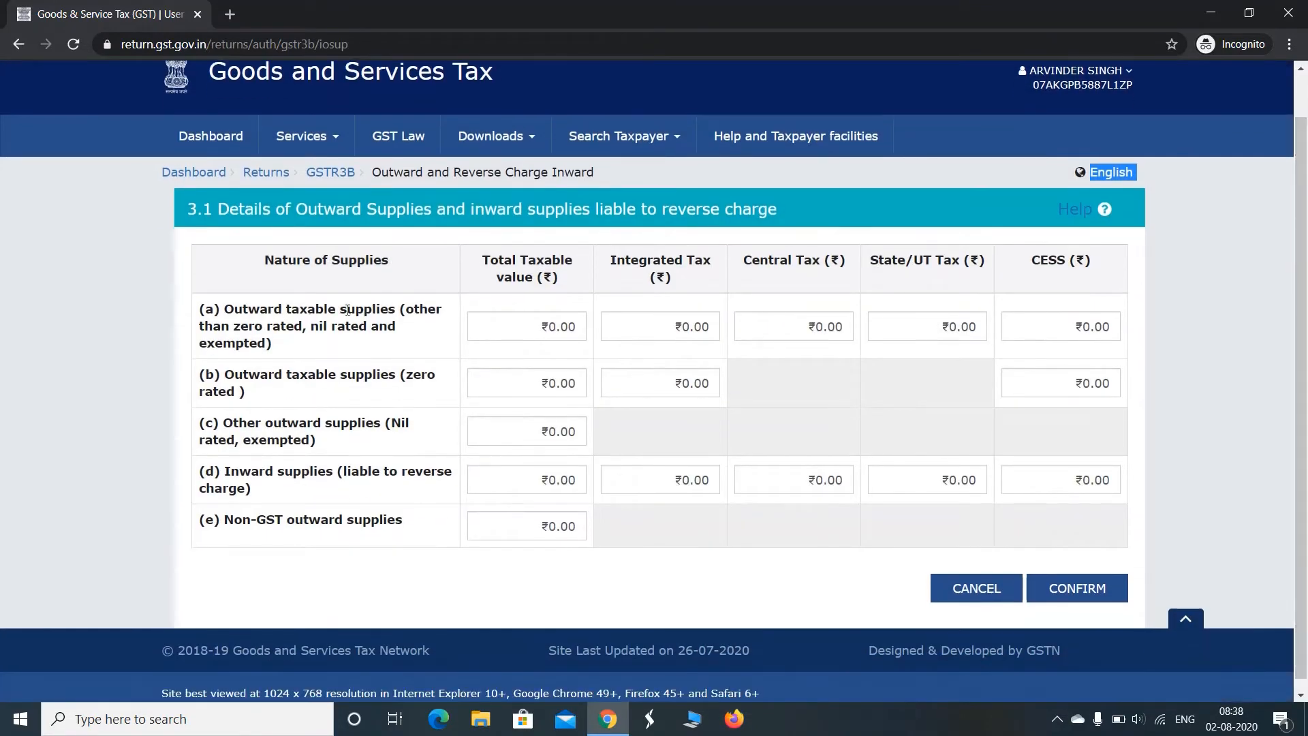
# Set the total taxable value of outward taxable supplies in row (a) to 2,00,000
pyautogui.click(518, 320)
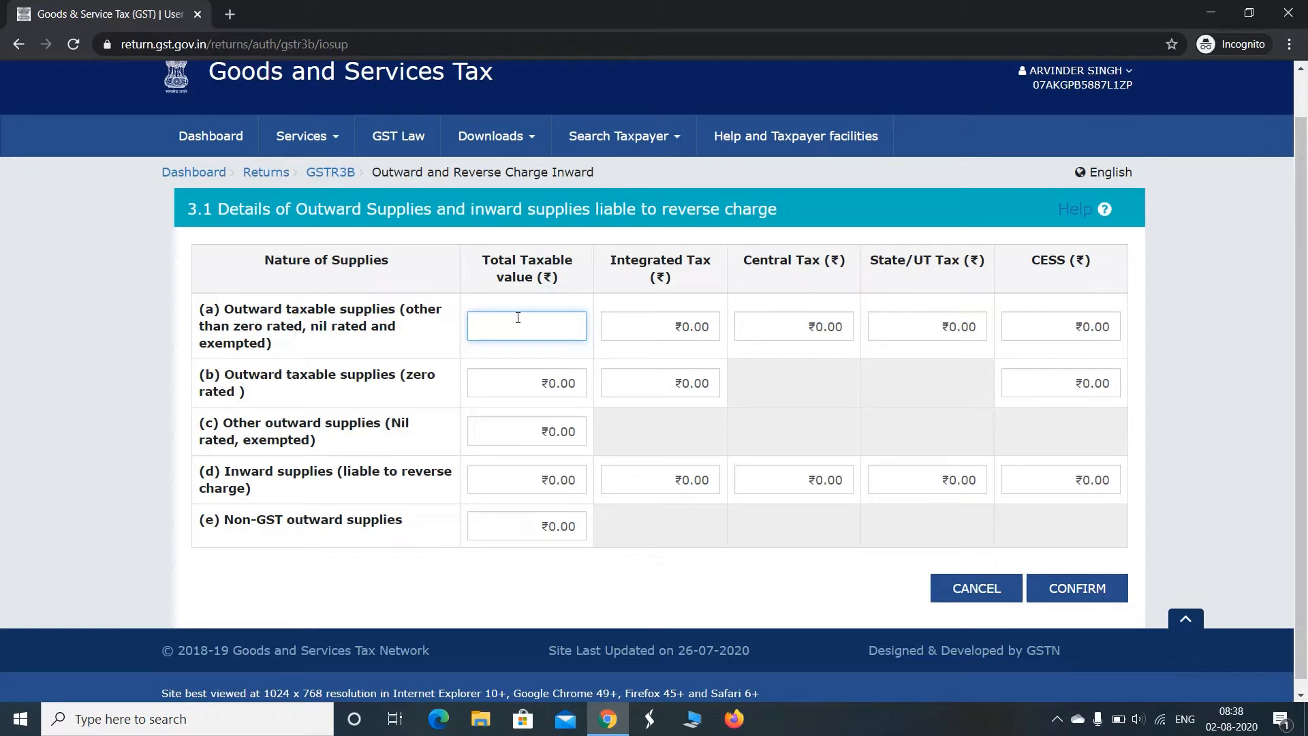
pyautogui.write('200000')
pyautogui.press('BackSpace')
pyautogui.press('BackSpace')
pyautogui.press('BackSpace')
pyautogui.press('BackSpace')
pyautogui.press('BackSpace')
pyautogui.write('00,000')
pyautogui.press('Tab')
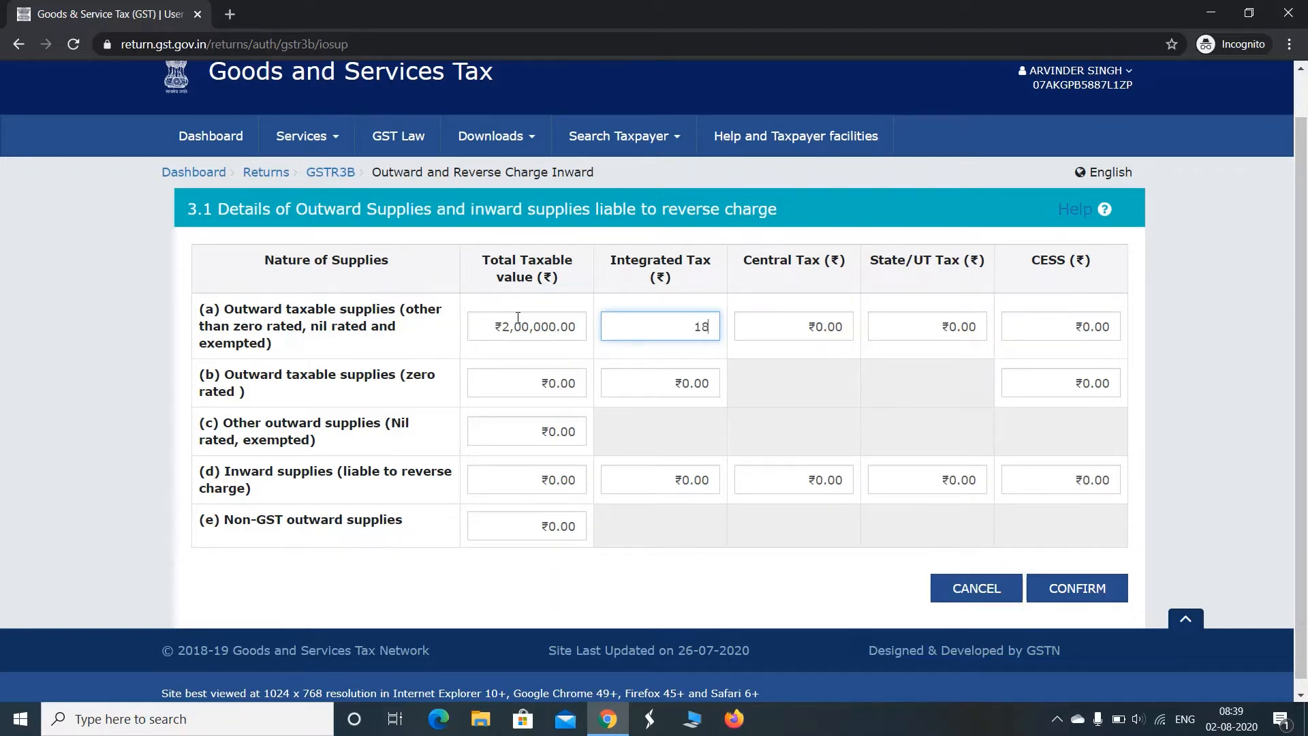
# Enter integrated tax of 18,000 and central tax of 9,000 for the outward taxable supplies in row (a)
pyautogui.write('000')
pyautogui.press('Tab')
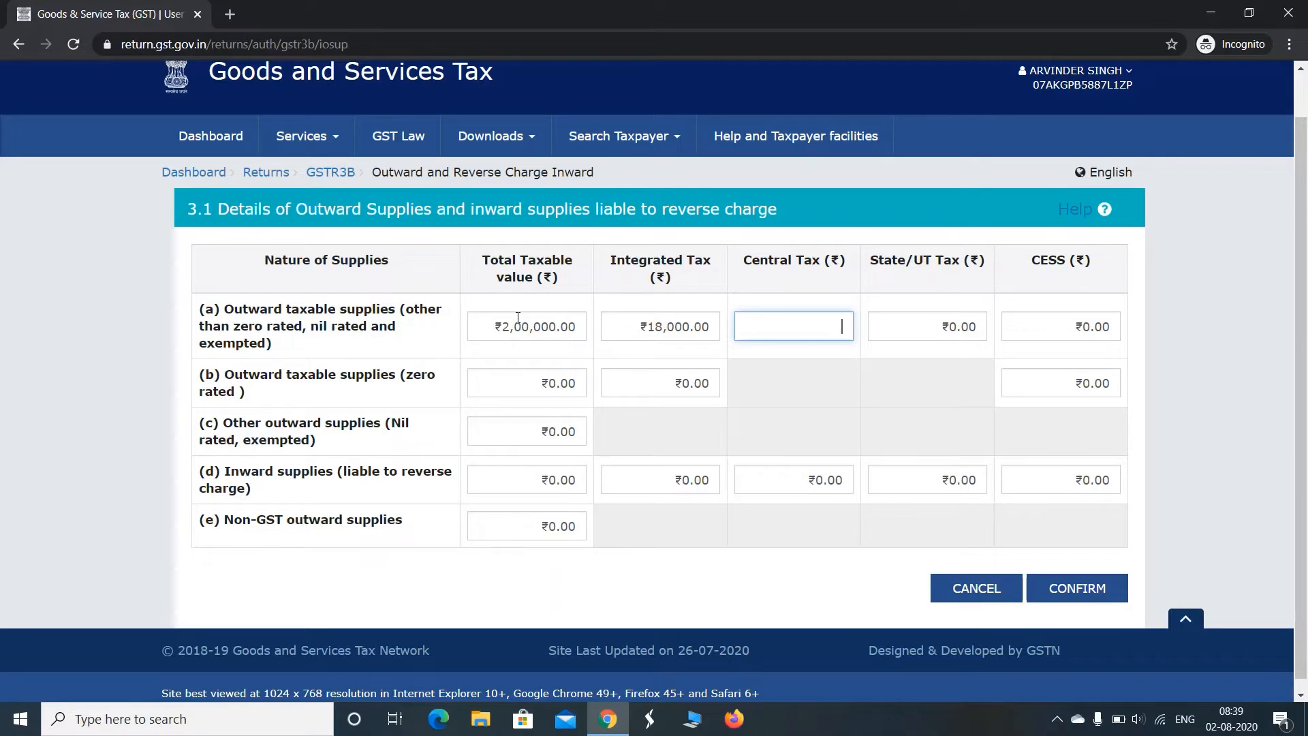
pyautogui.write('9000')
pyautogui.press('Tab')
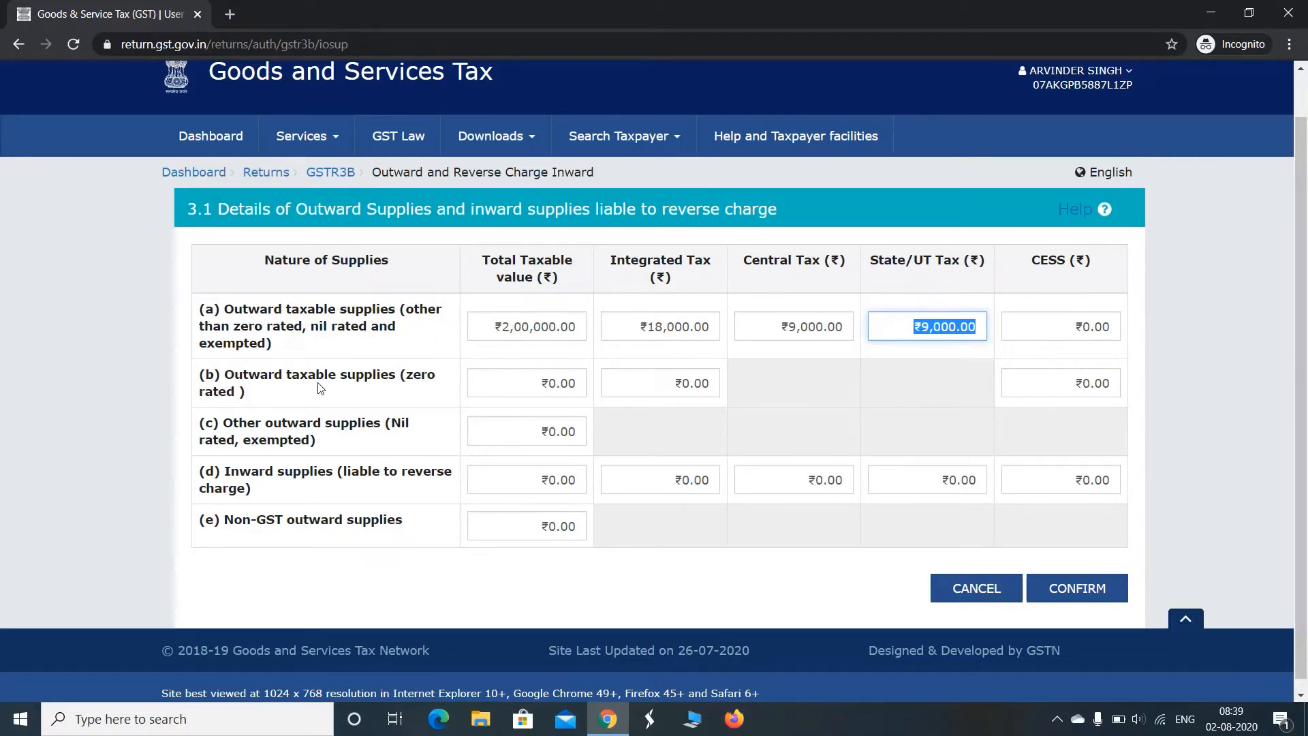
# Enter 0 as the taxable value for zero-rated, nil-rated, reverse charge and non-GST supplies, and confirm table 3.1
pyautogui.click(545, 388)
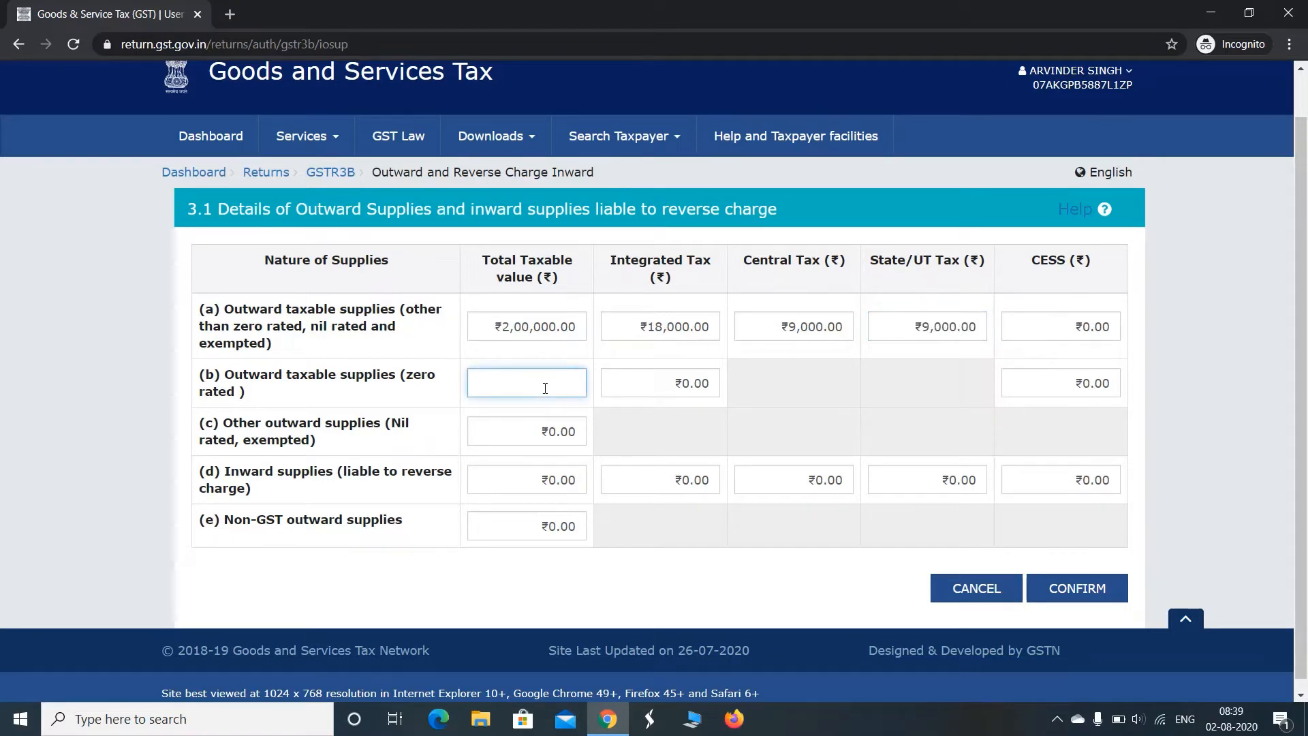
pyautogui.write('0')
pyautogui.press('Tab')
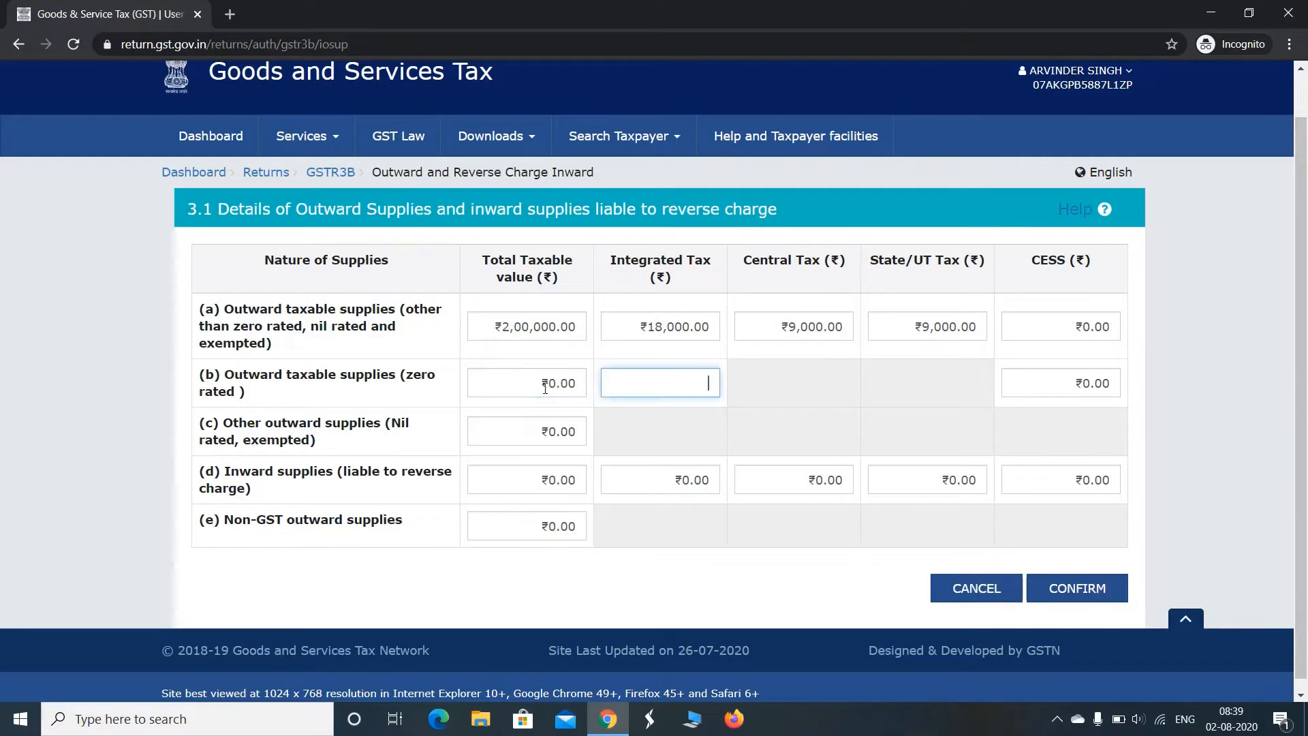
pyautogui.press('Tab')
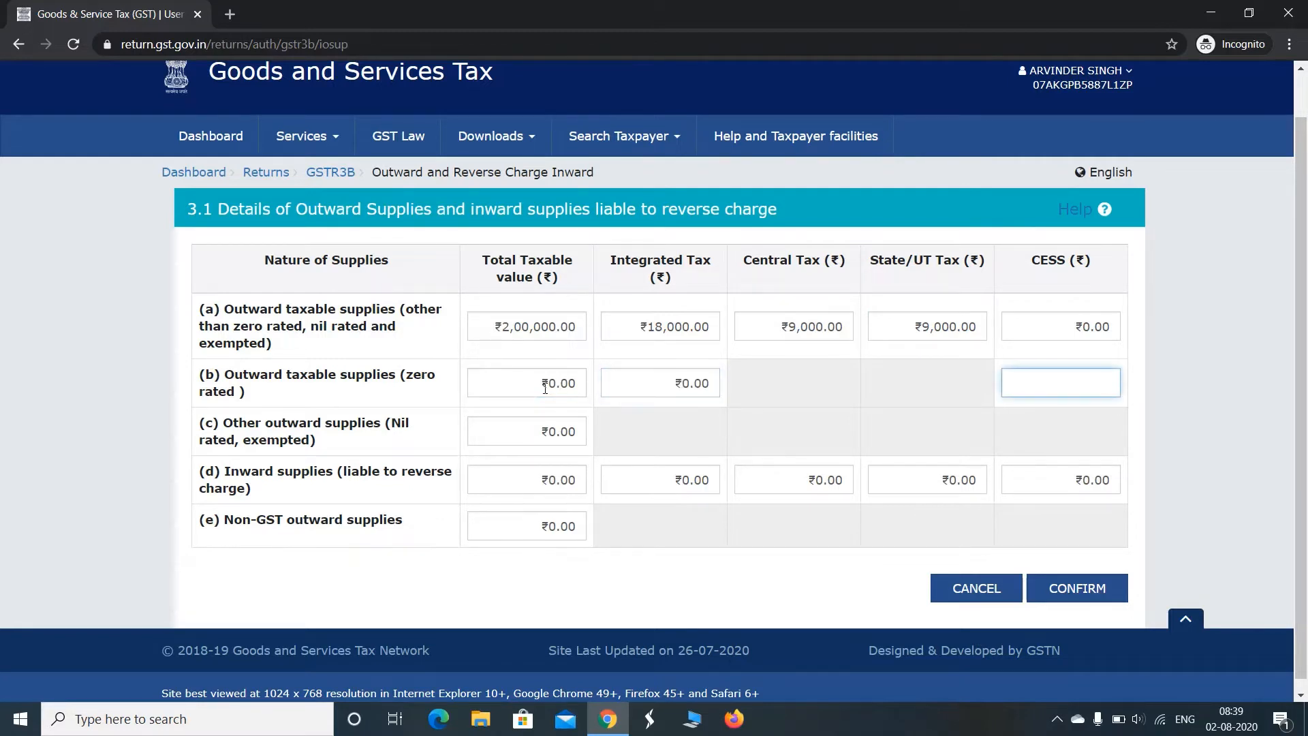
pyautogui.press('Tab')
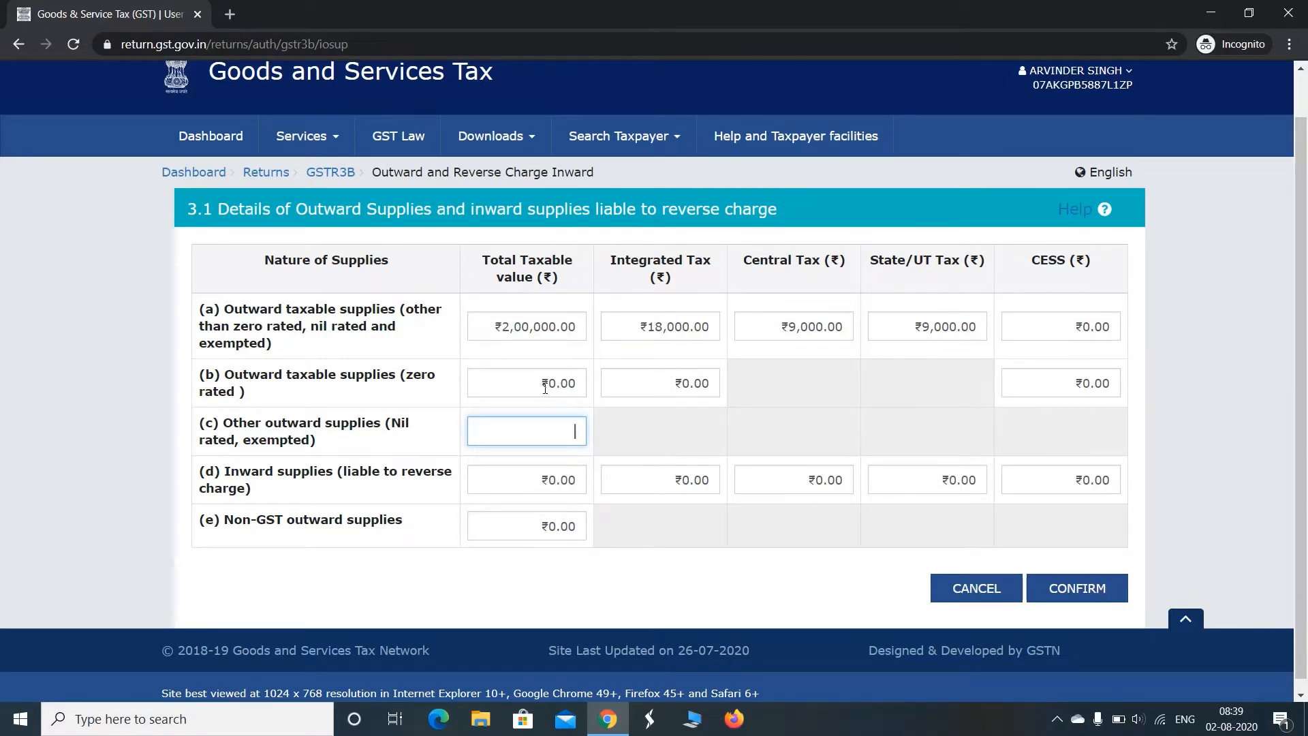
pyautogui.write('0')
pyautogui.press('Tab')
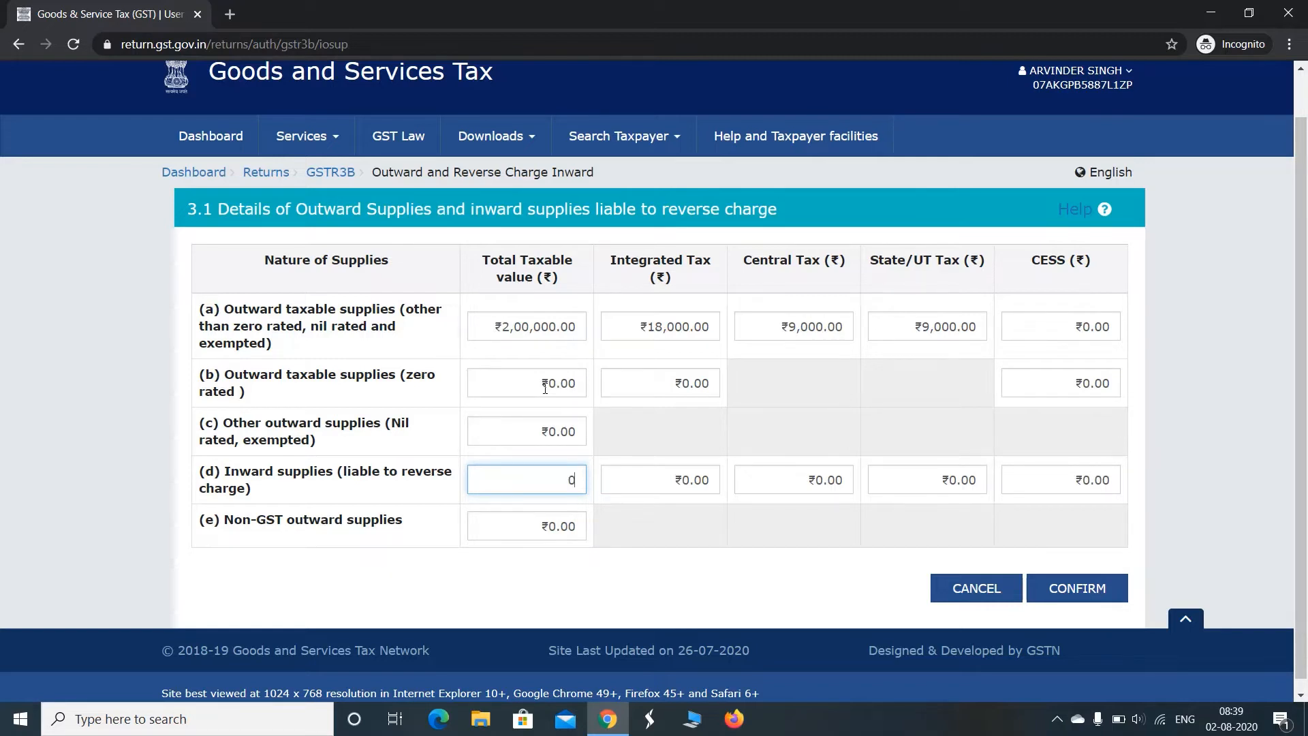
pyautogui.press('Tab')
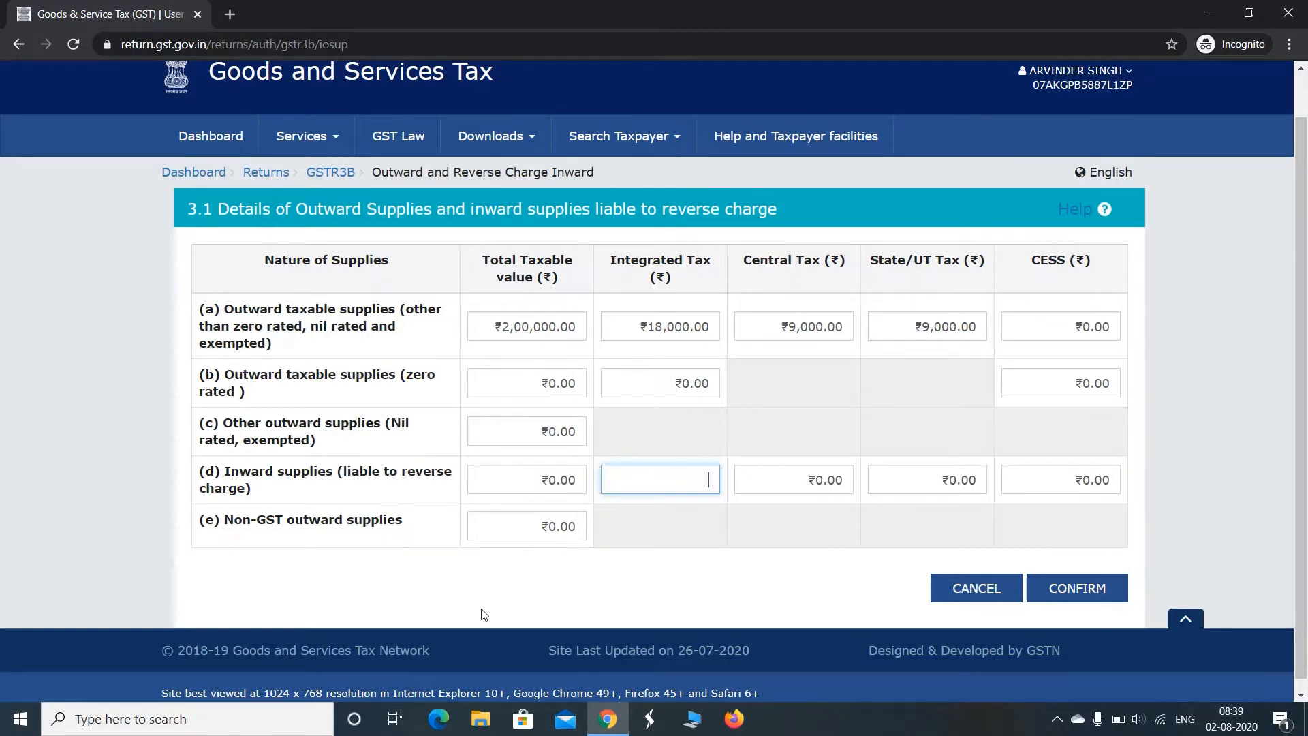
pyautogui.click(547, 530)
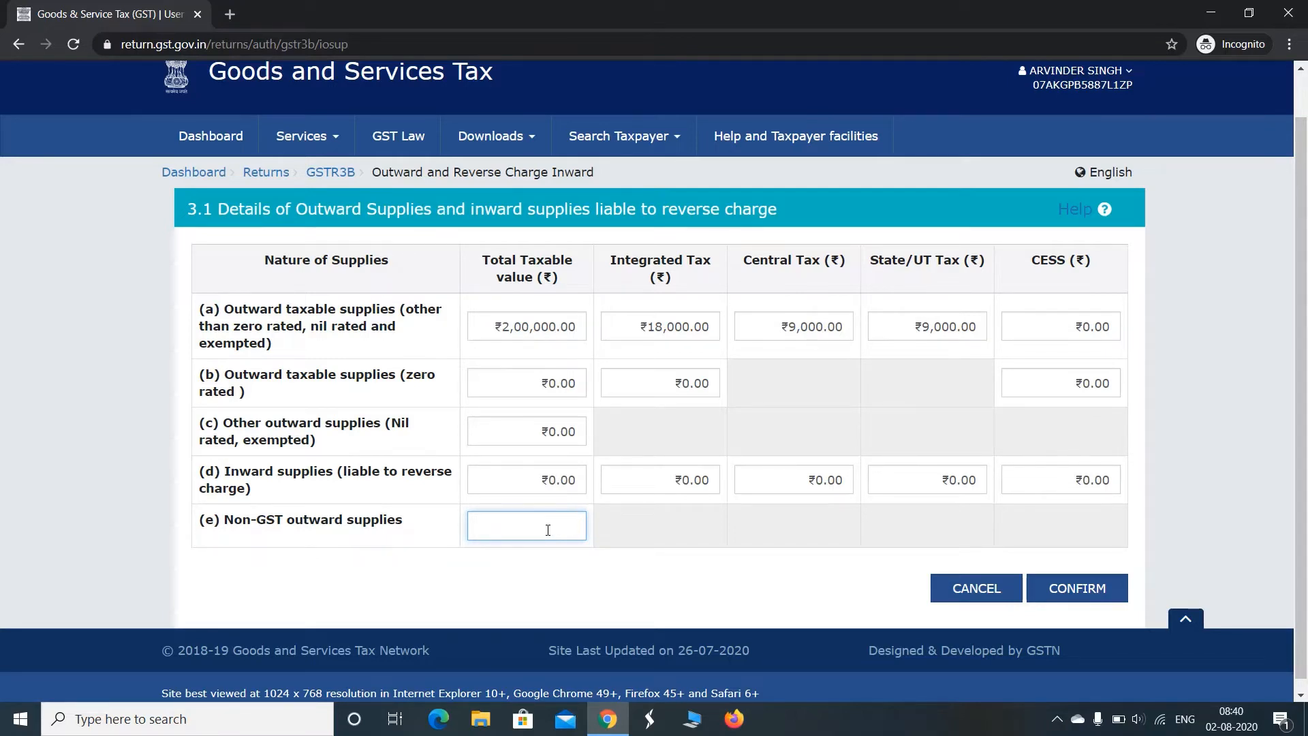
pyautogui.write('0')
pyautogui.click(1091, 588)
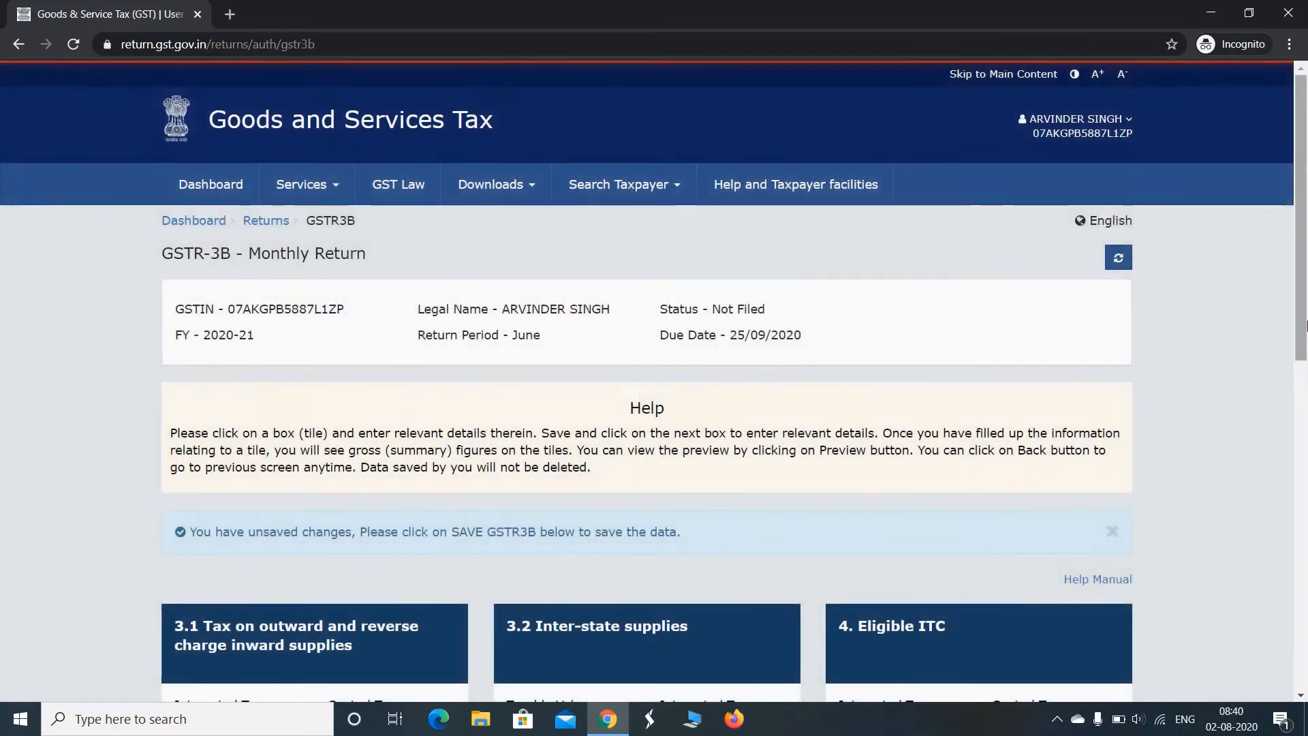
# Open table 3.2 for inter-state supplies and set the place of supply for unregistered persons to 24 - Gujarat
pyautogui.moveTo(1304, 261); pyautogui.dragTo(1307, 452)
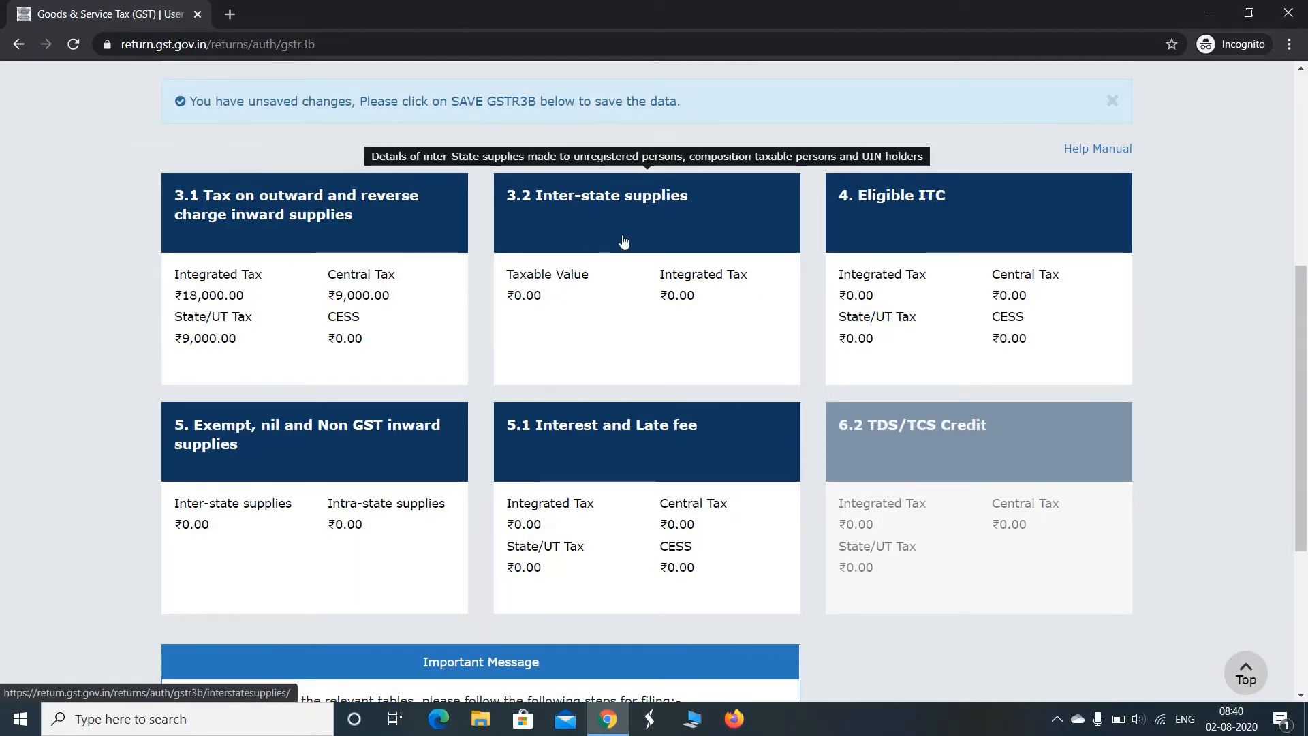
pyautogui.click(600, 260)
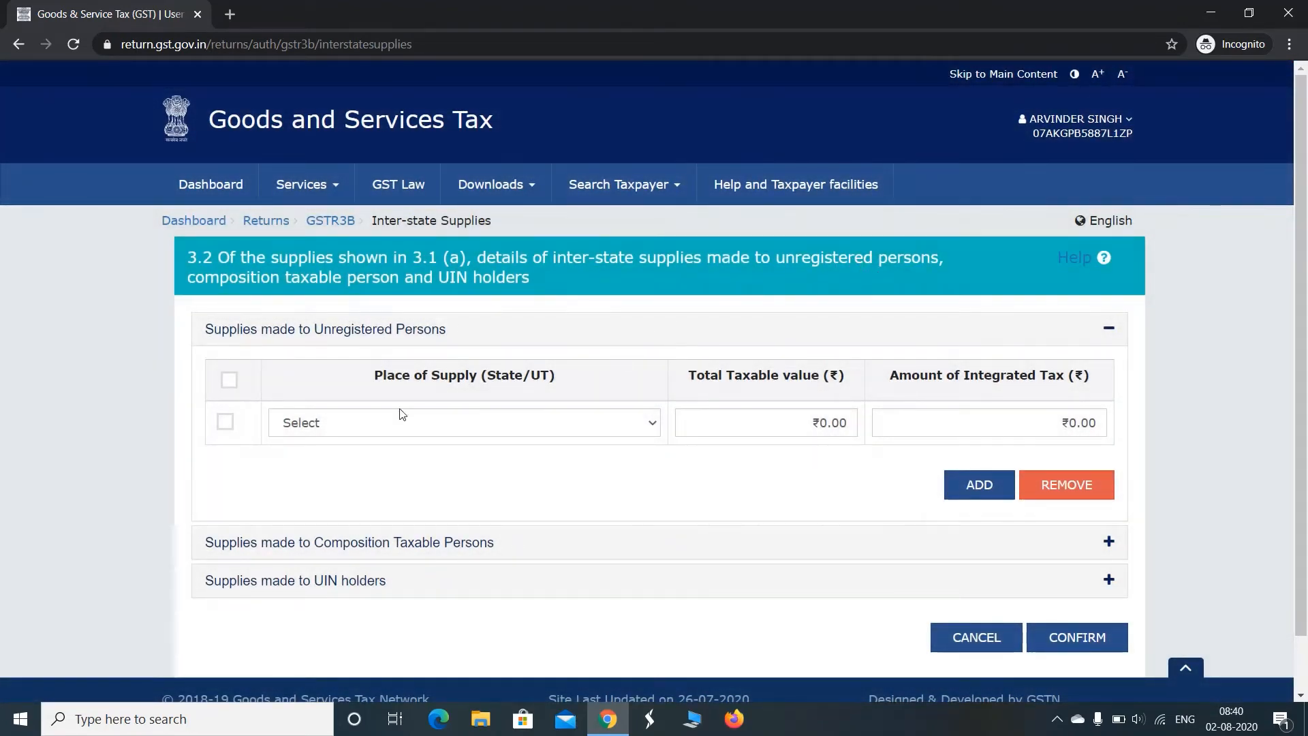
pyautogui.click(352, 436)
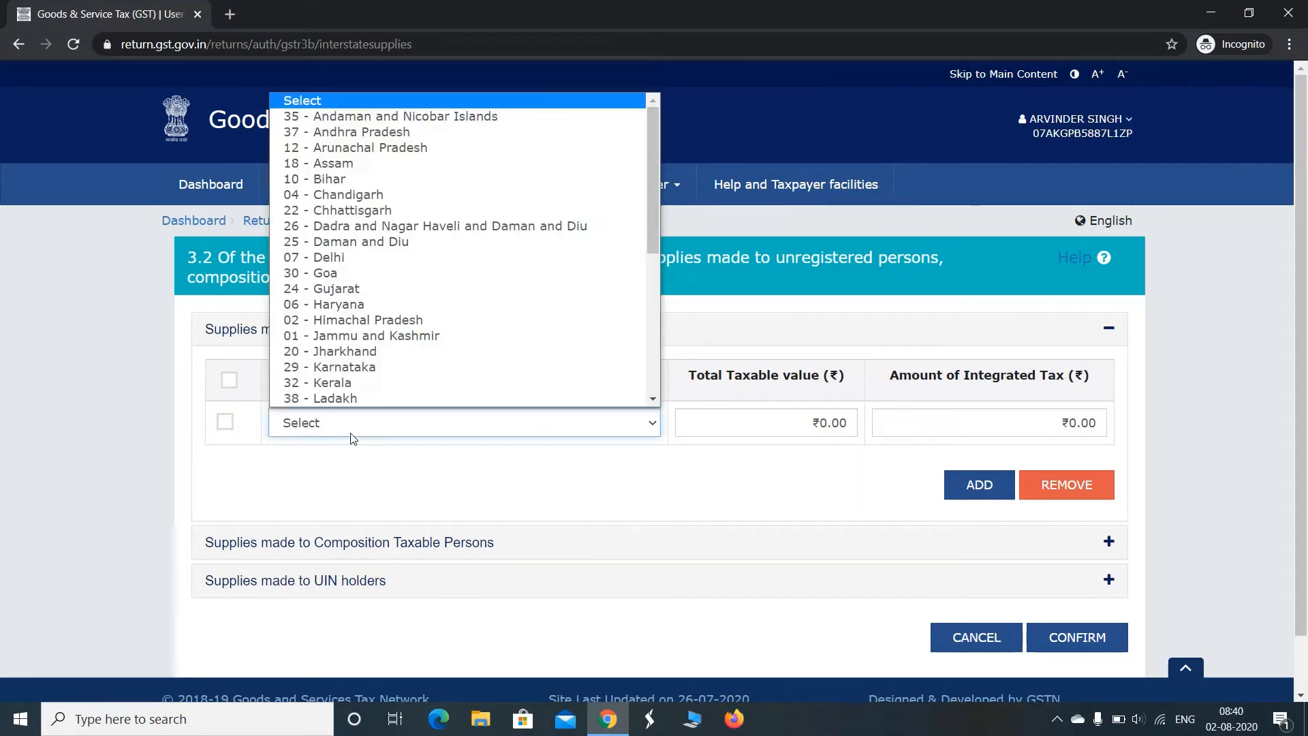
pyautogui.click(341, 288)
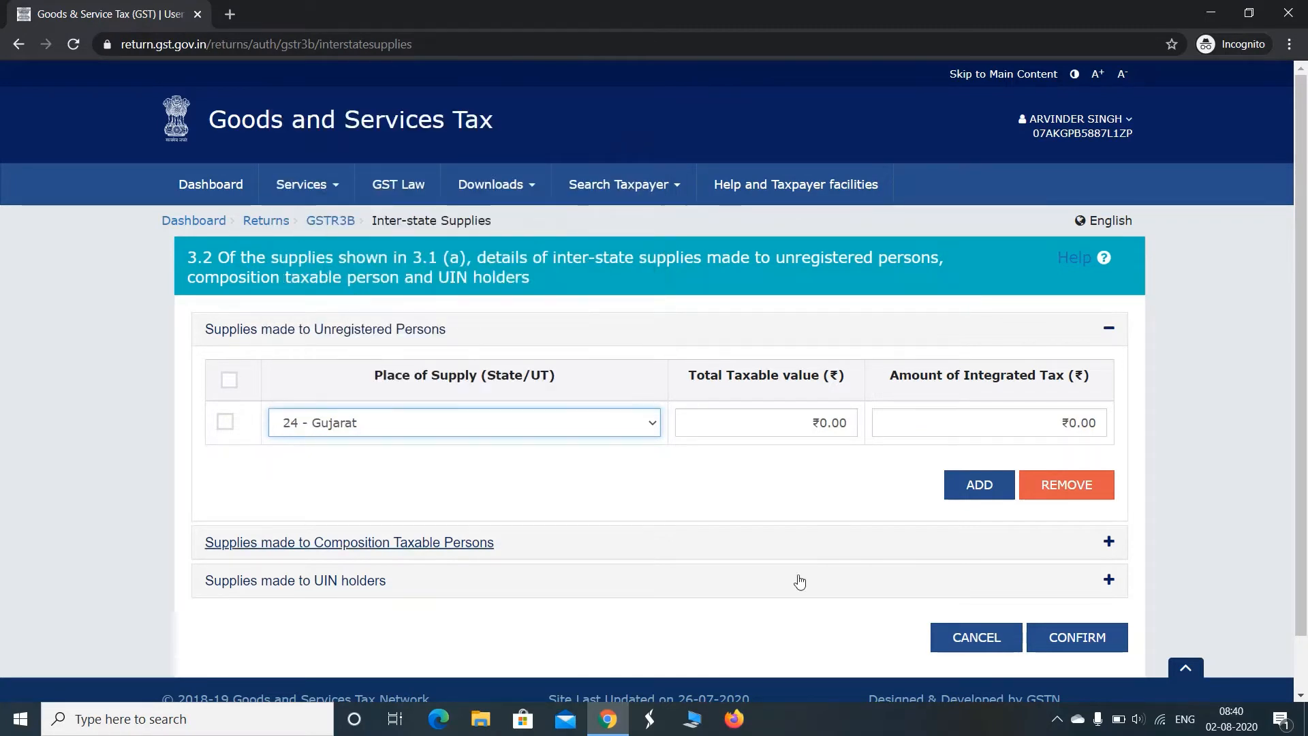
# Enter a taxable value of 1,00,000 and integrated tax of 18,000 for Gujarat, and add another supply row
pyautogui.click(776, 418)
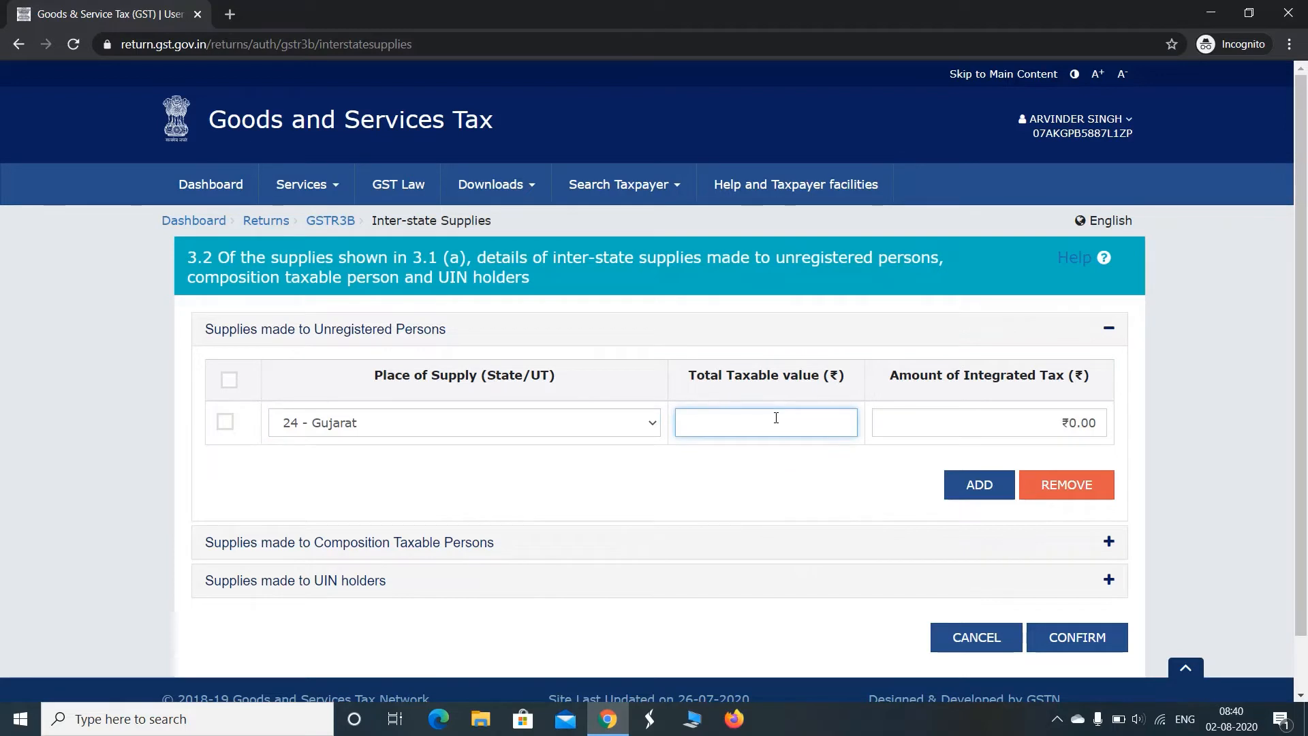
pyautogui.write('10000')
pyautogui.write('0')
pyautogui.press('Tab')
pyautogui.write('18,000')
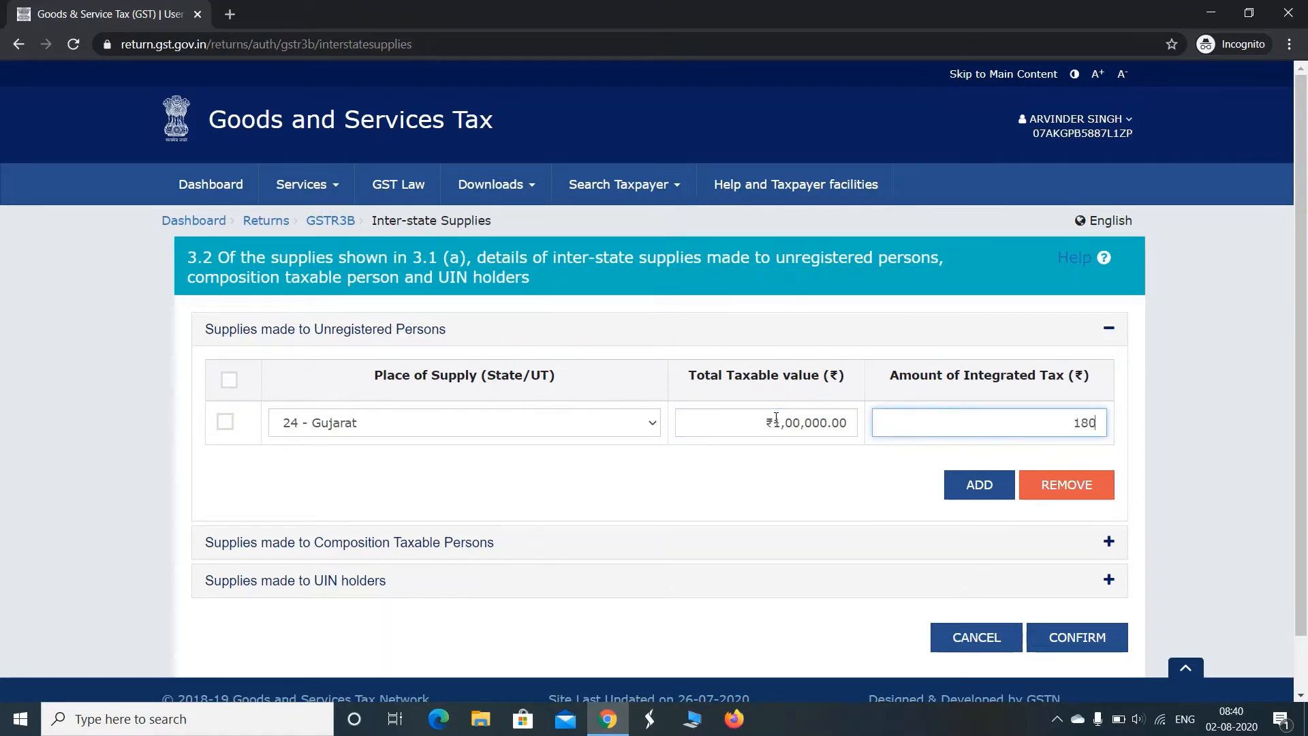
pyautogui.press('Tab')
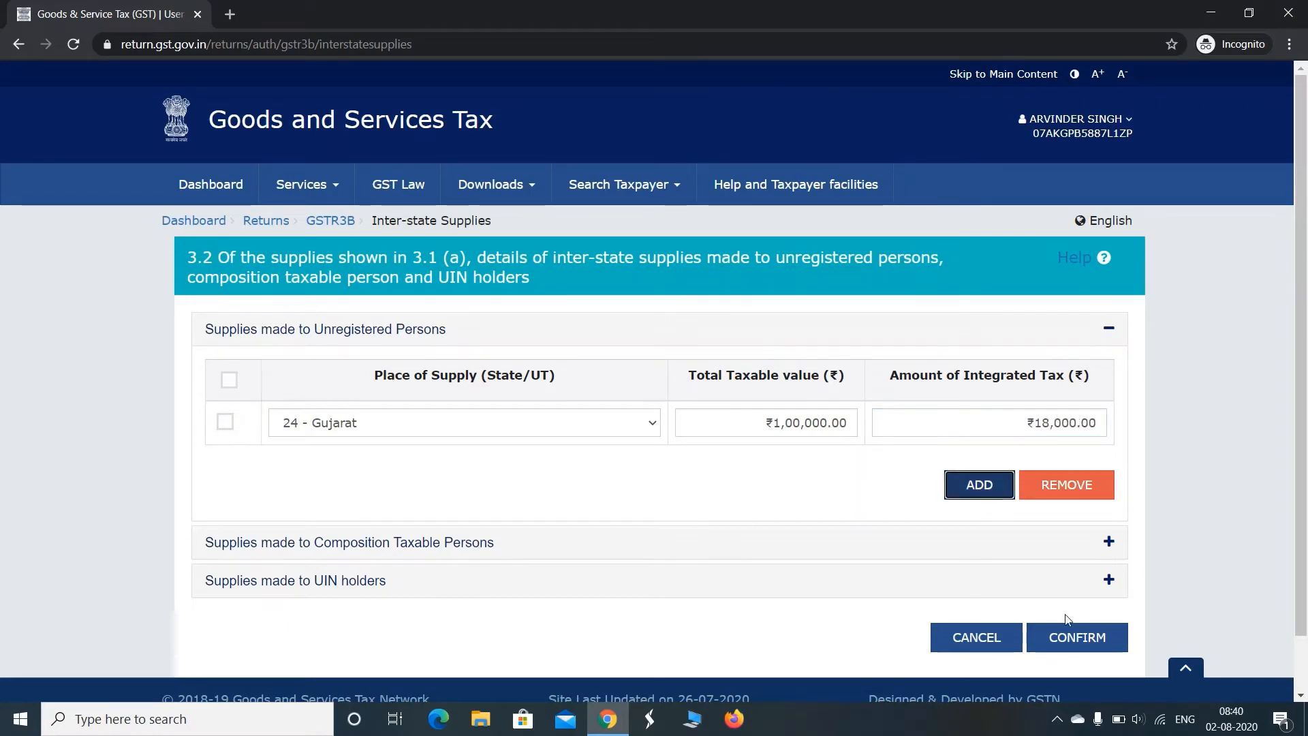
pyautogui.click(996, 492)
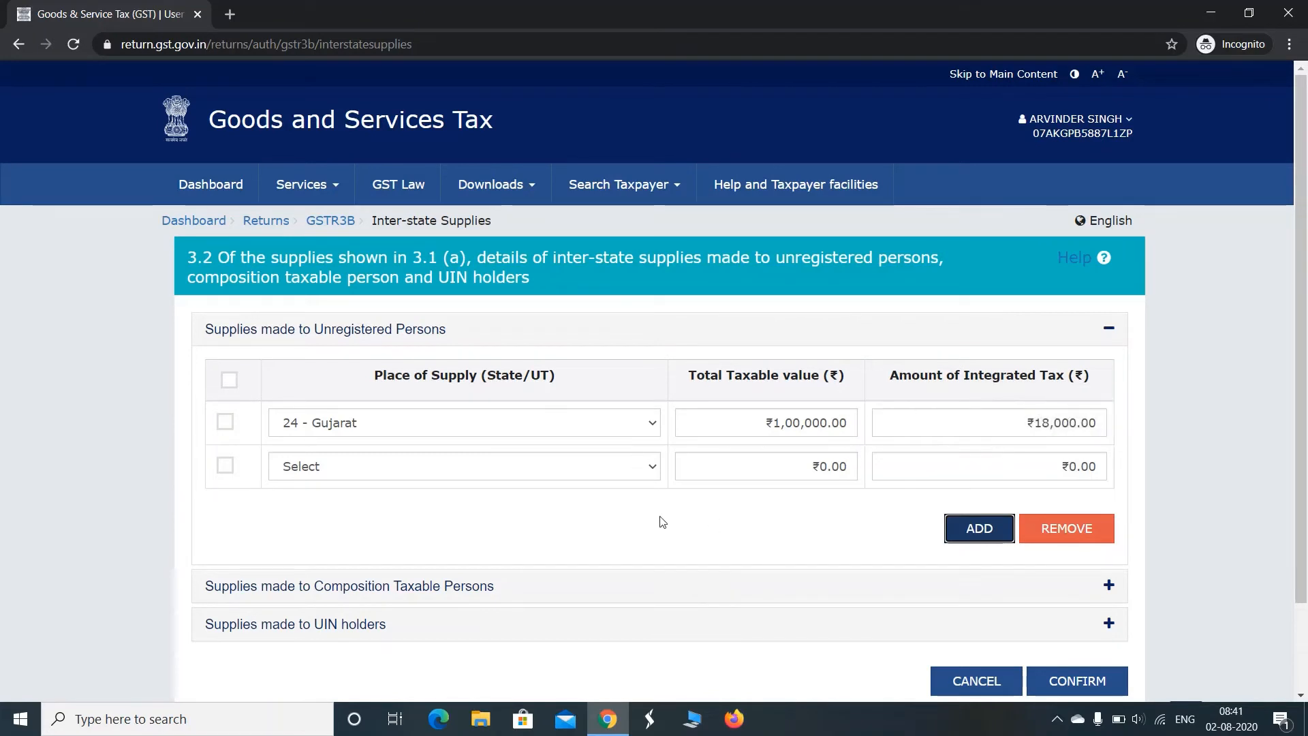
# Expand the supplies made to composition taxable persons and check its place of supply options
pyautogui.moveTo(1301, 264); pyautogui.dragTo(1301, 368)
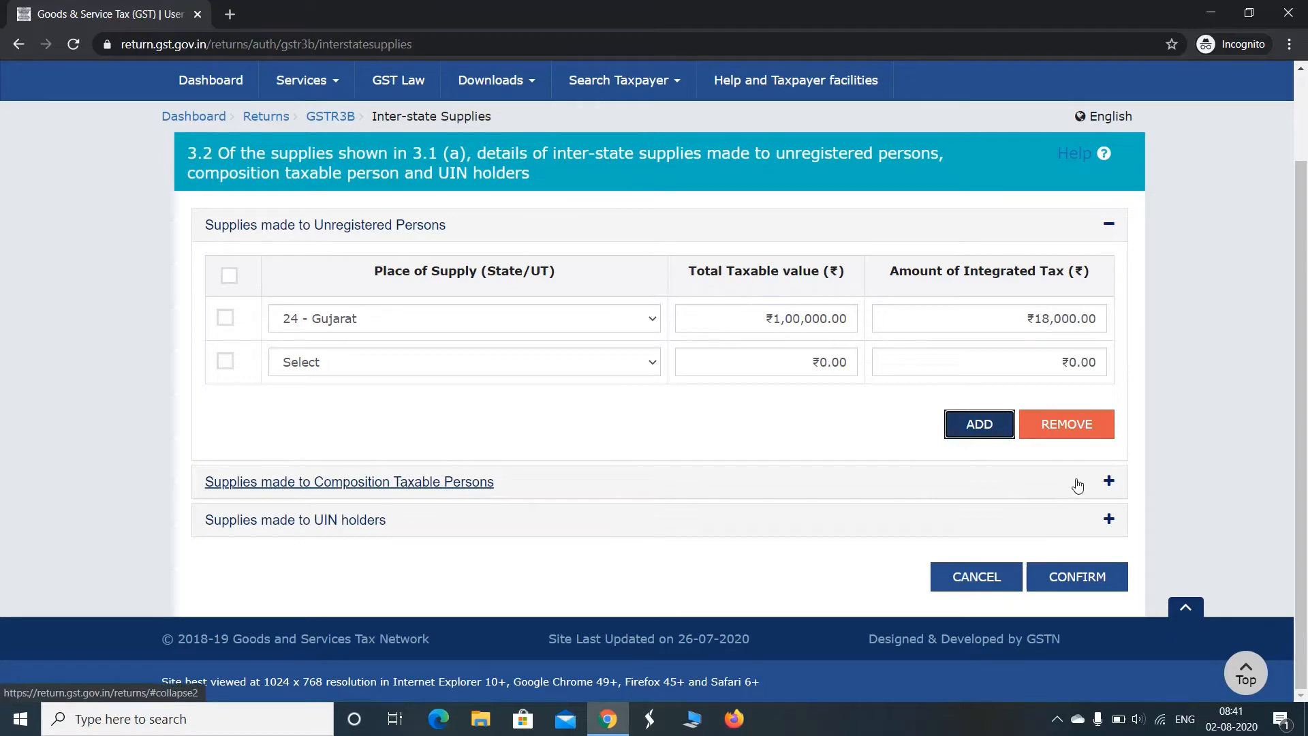
pyautogui.click(1108, 482)
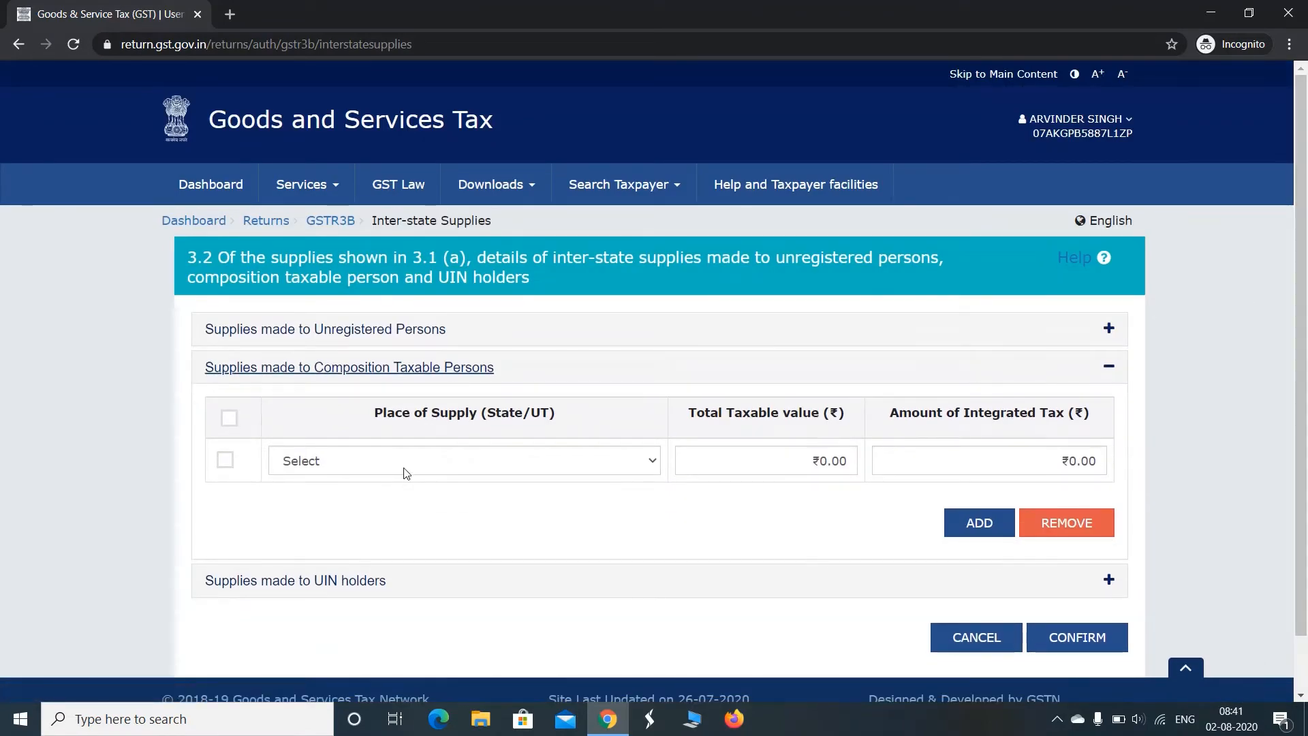
pyautogui.click(557, 474)
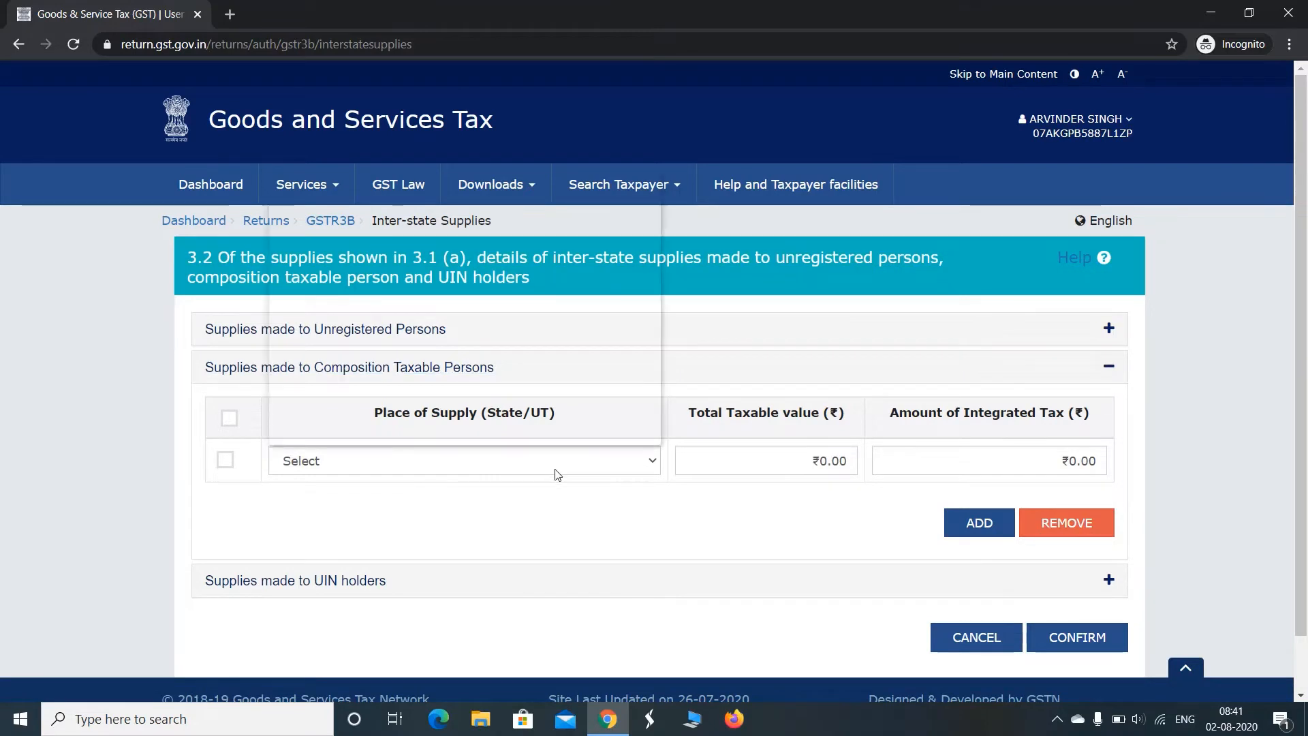
pyautogui.click(556, 473)
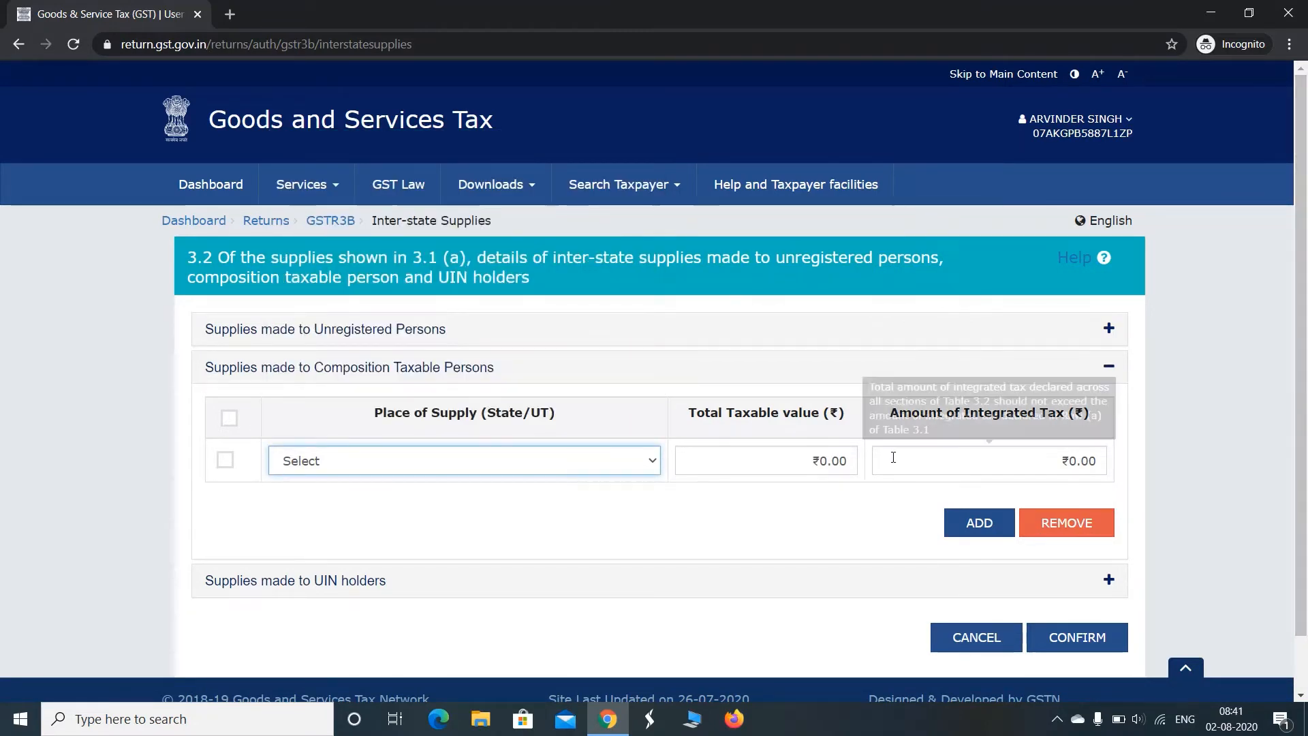
# Expand the supplies made to UIN holders, check its place of supply options, collapse the section and confirm table 3.2
pyautogui.scroll(-2, 1291, 396)
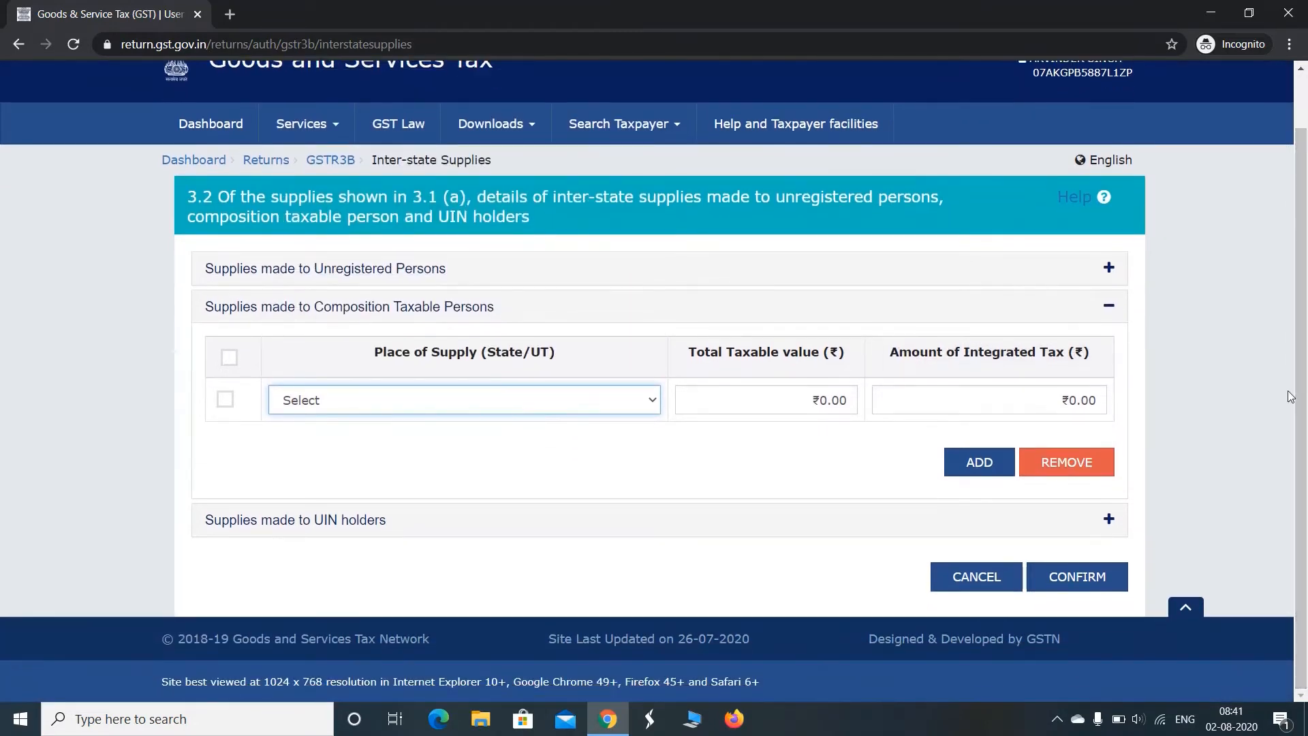
pyautogui.click(356, 524)
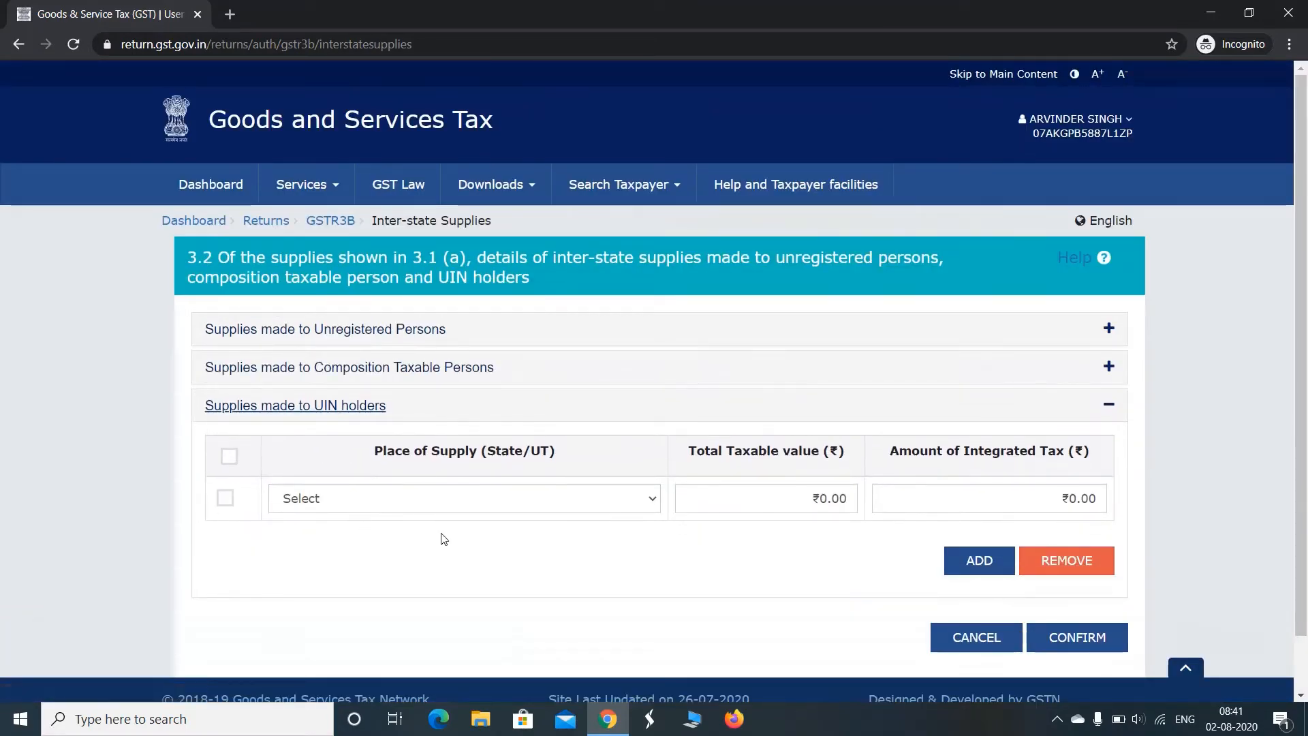
pyautogui.click(565, 510)
pyautogui.click(591, 506)
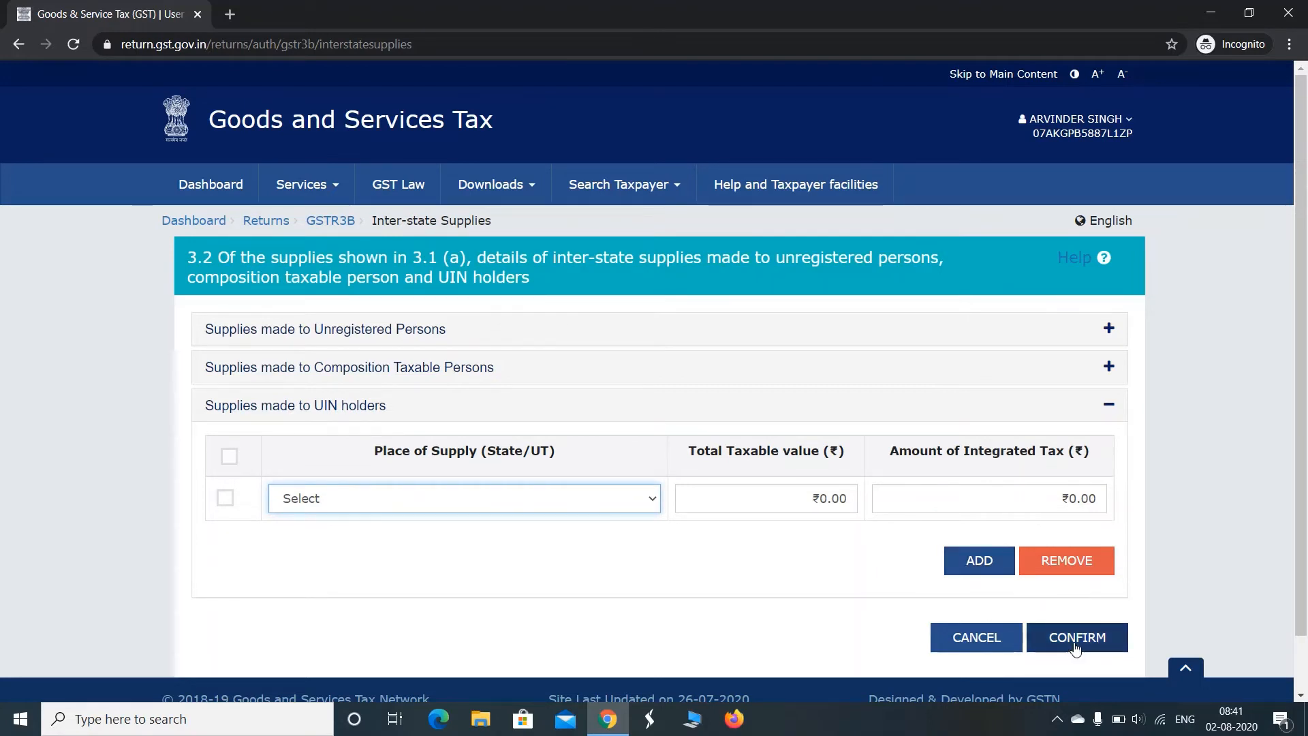
pyautogui.click(1105, 418)
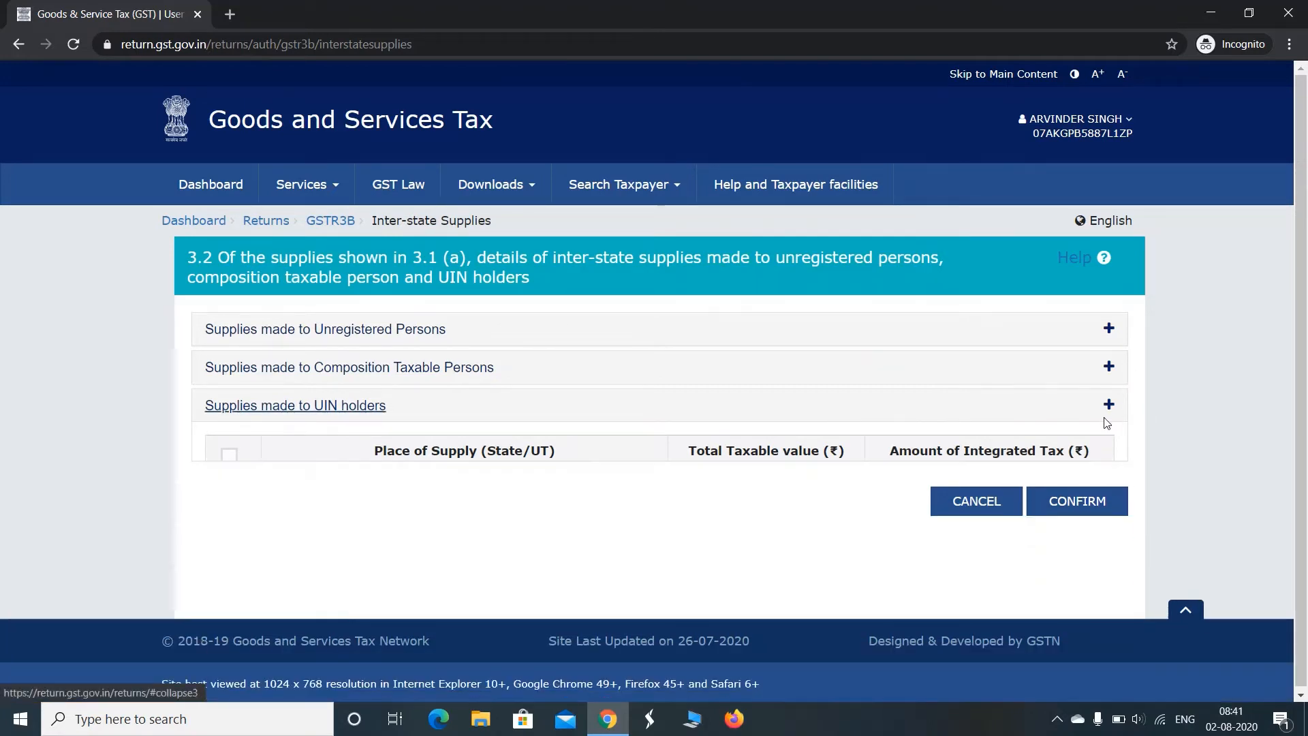
pyautogui.click(1086, 461)
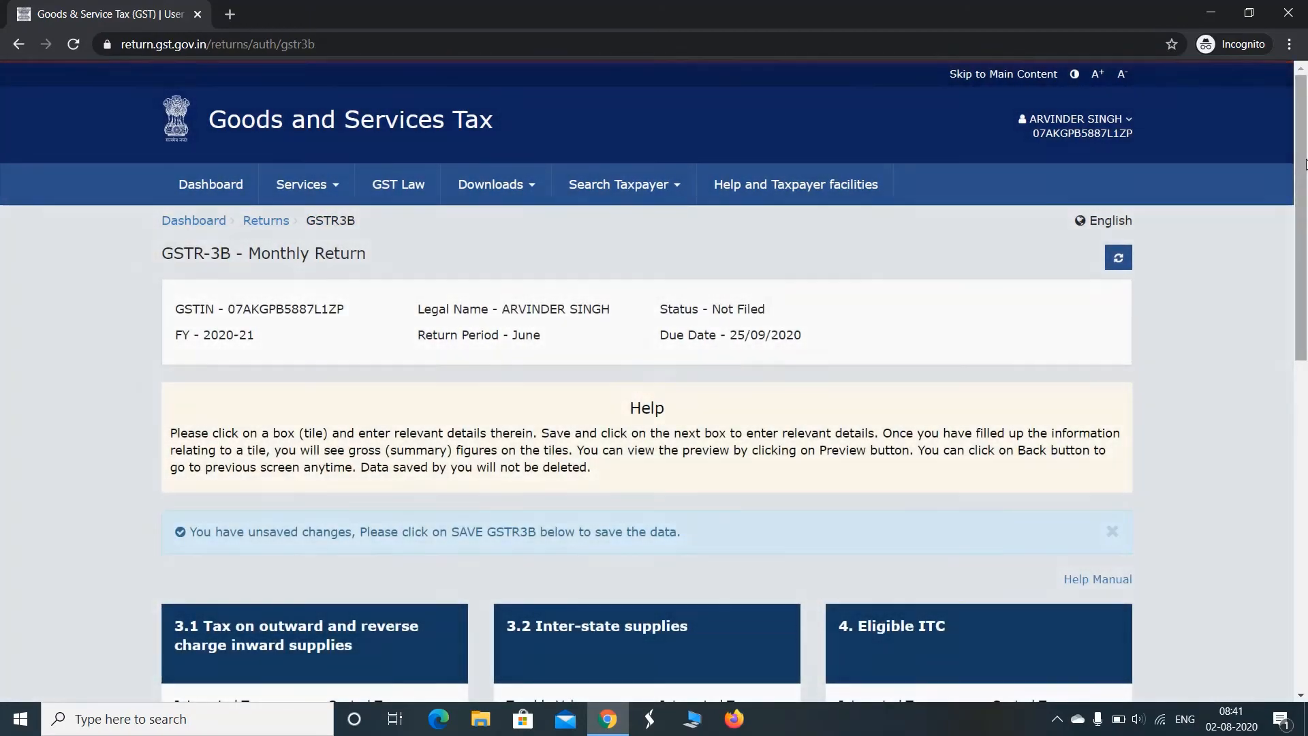
# Open table 4, Eligible ITC, and go through the integrated tax fields for imports, reverse charge and ISD supplies
pyautogui.scroll(-5, 1306, 164)
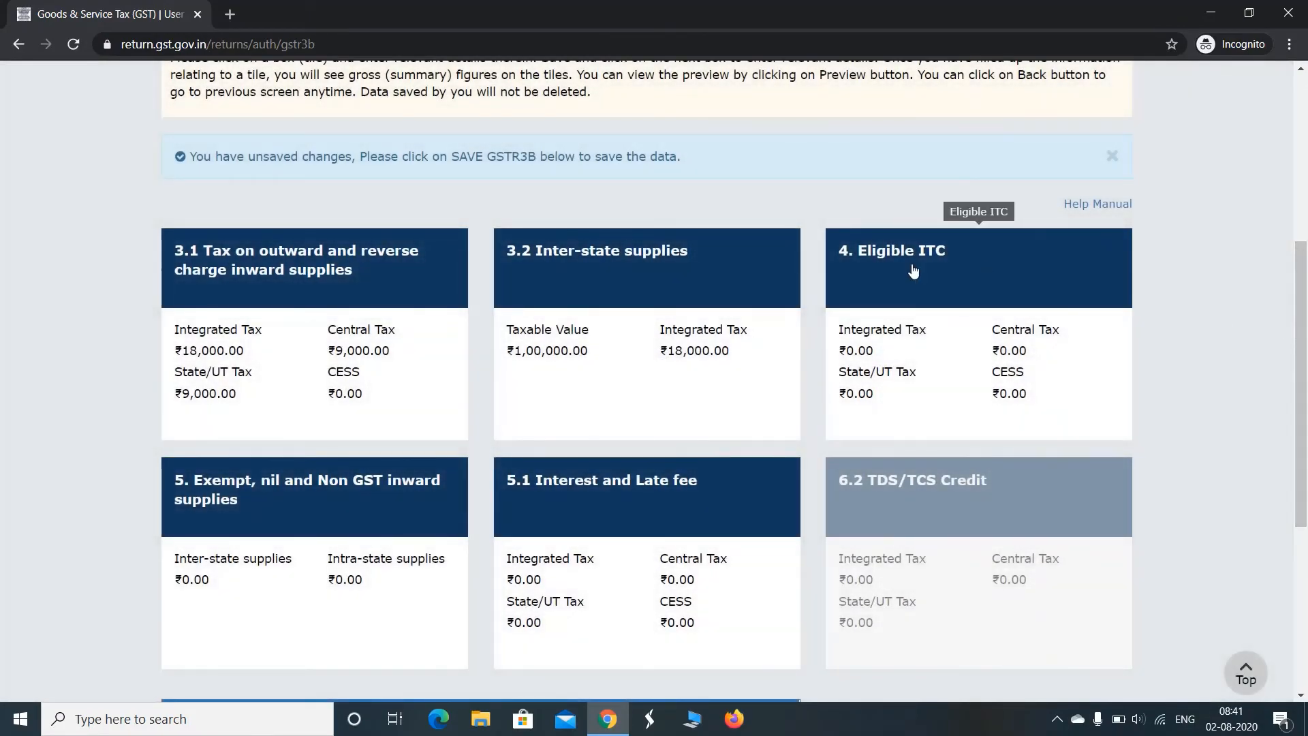
pyautogui.click(913, 270)
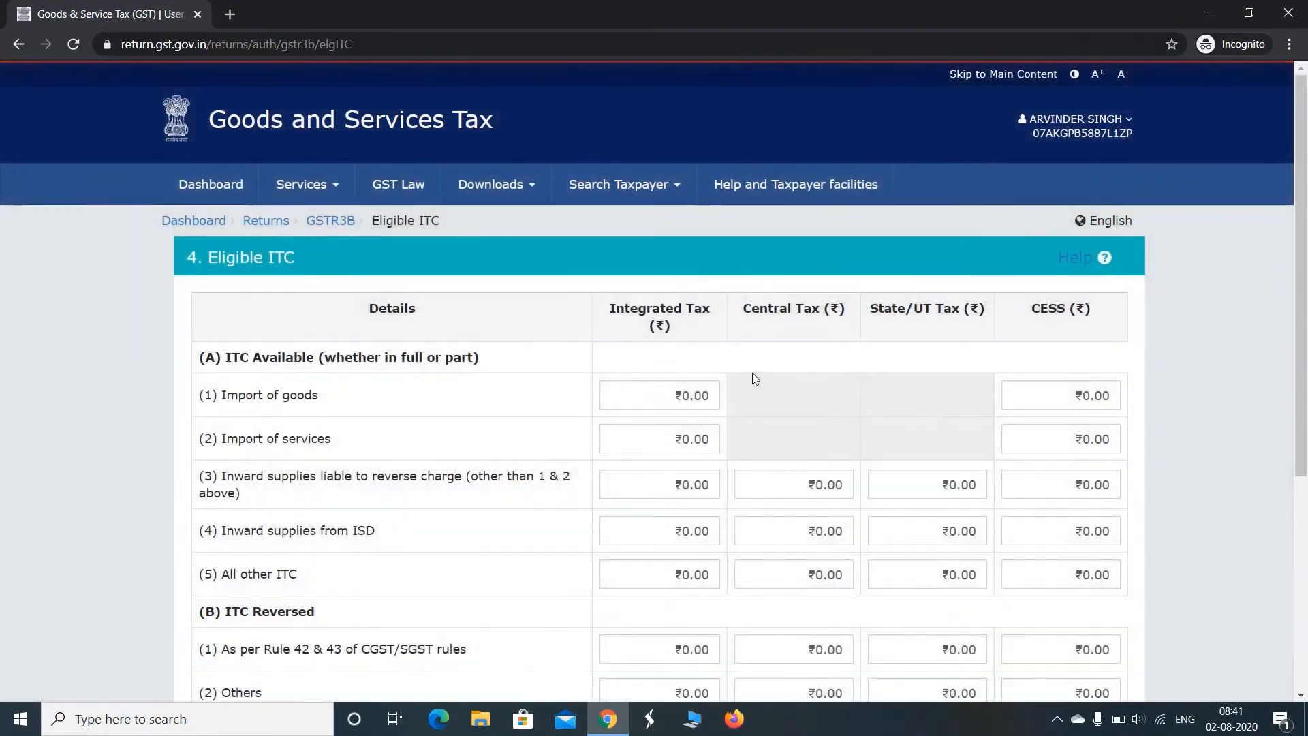
pyautogui.scroll(-1, 1301, 244)
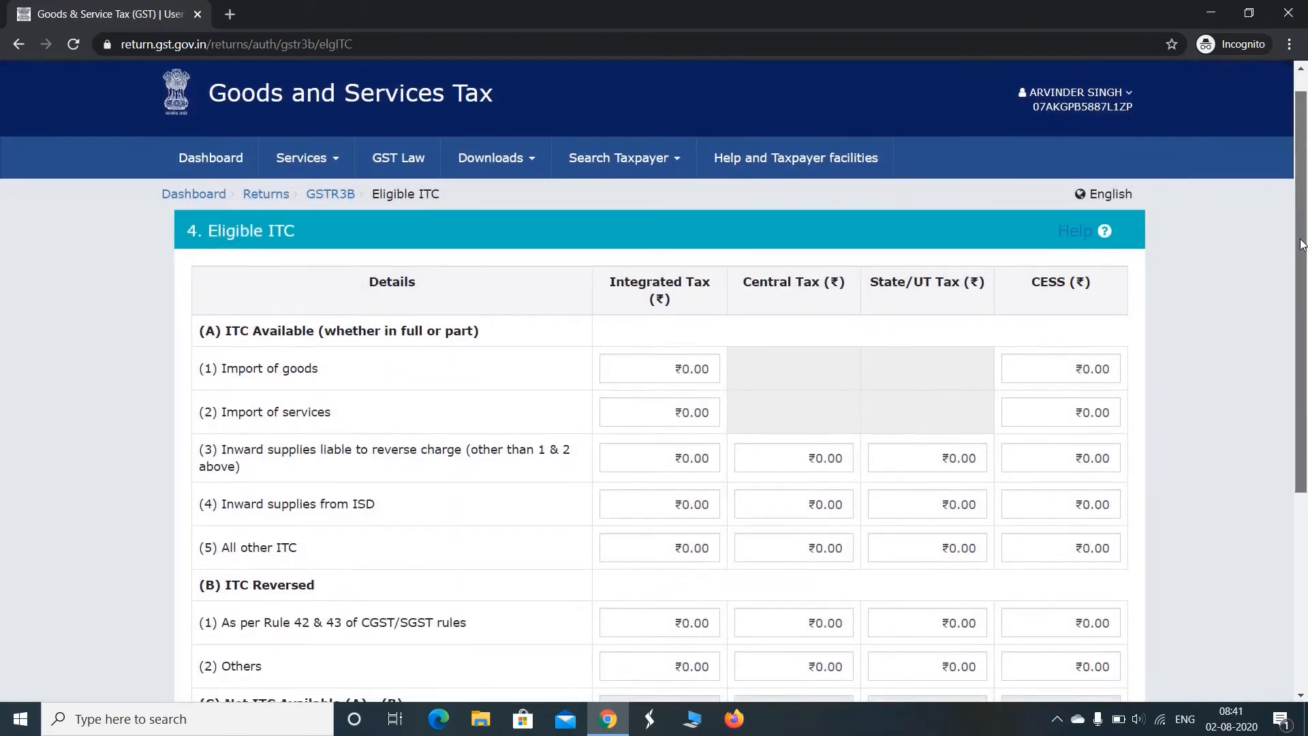
pyautogui.moveTo(1301, 244); pyautogui.dragTo(1303, 324)
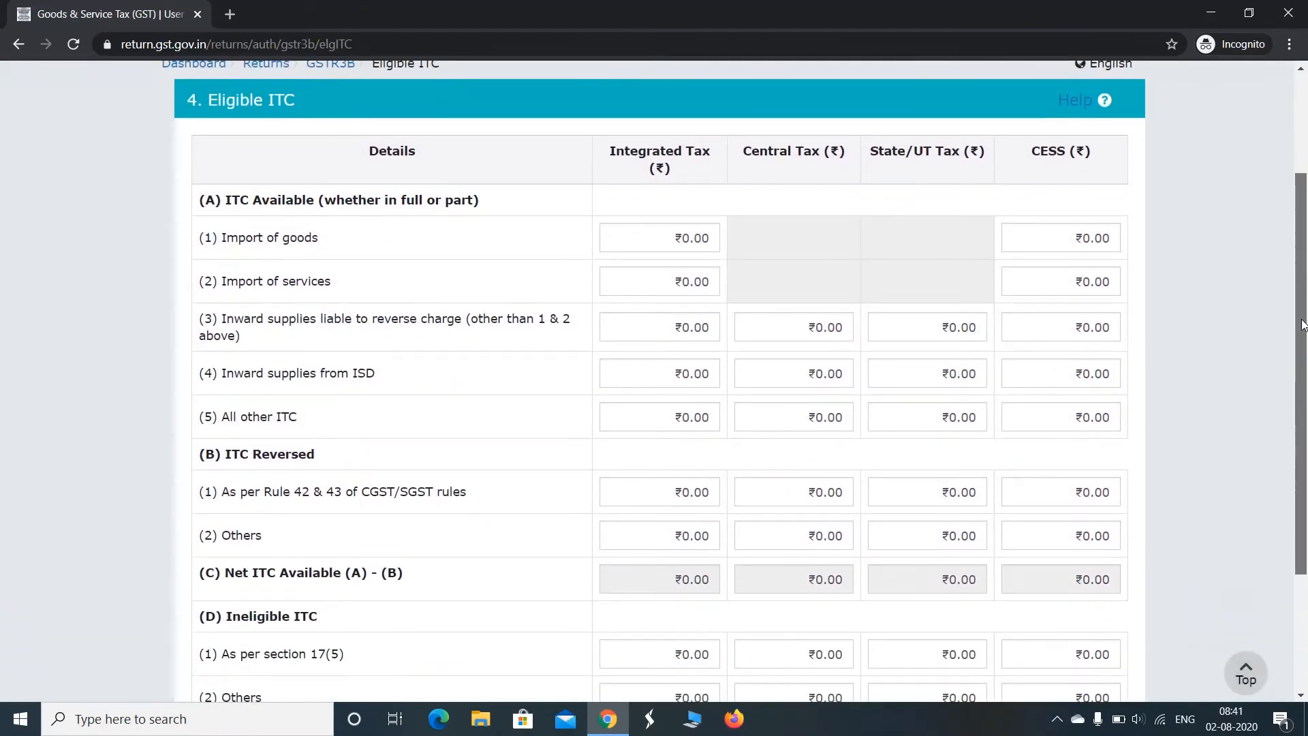
pyautogui.scroll(2, 1302, 324)
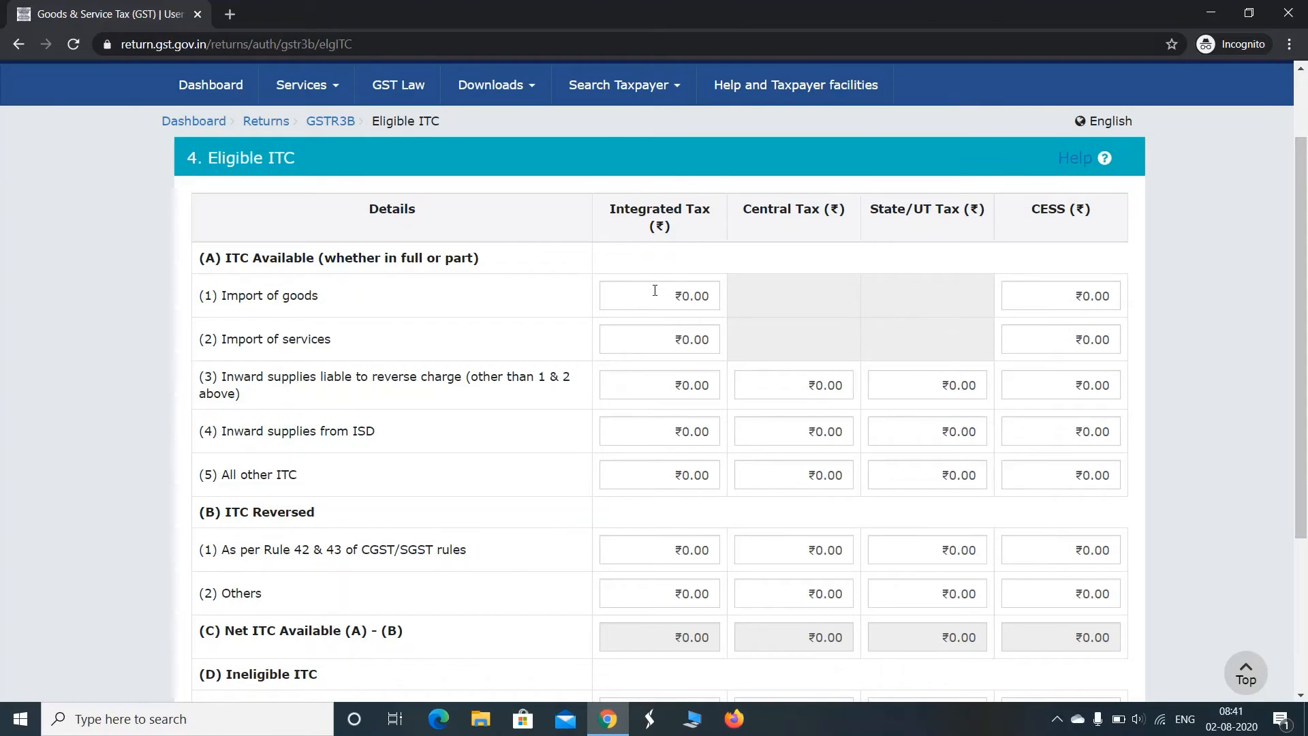
pyautogui.click(655, 290)
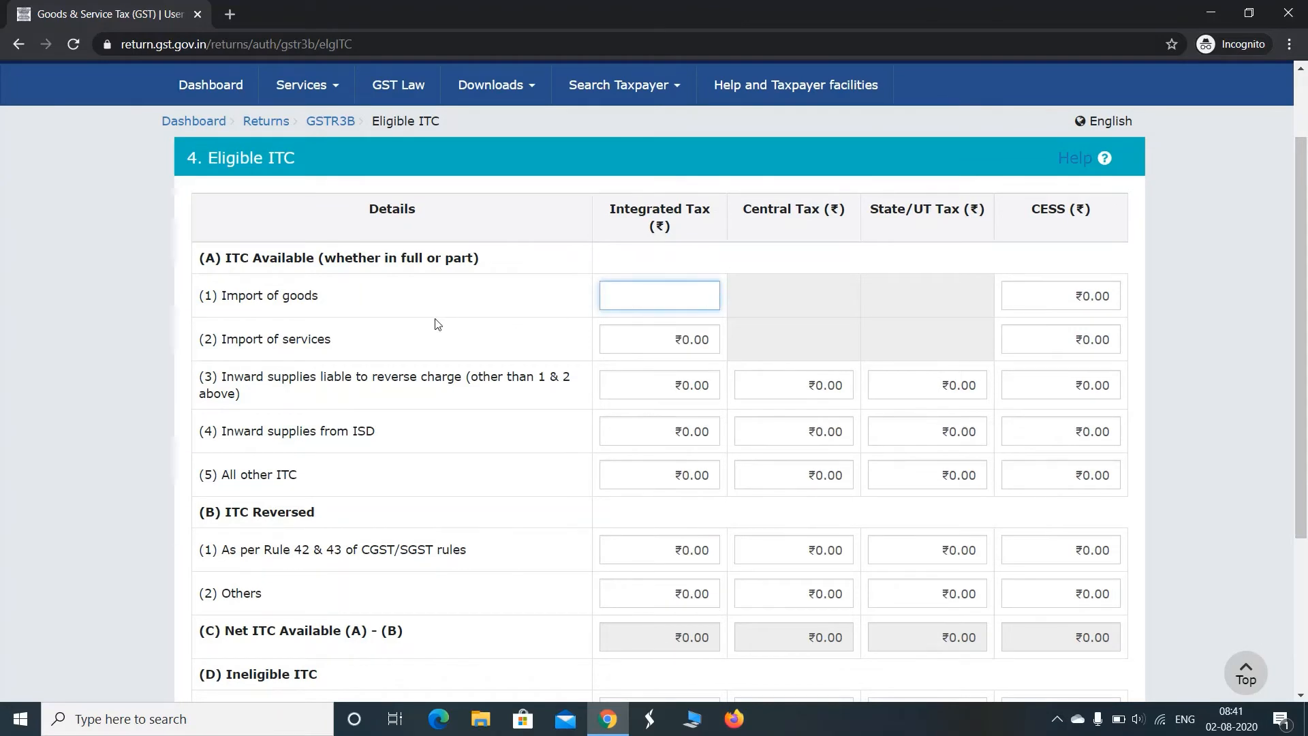
pyautogui.click(667, 342)
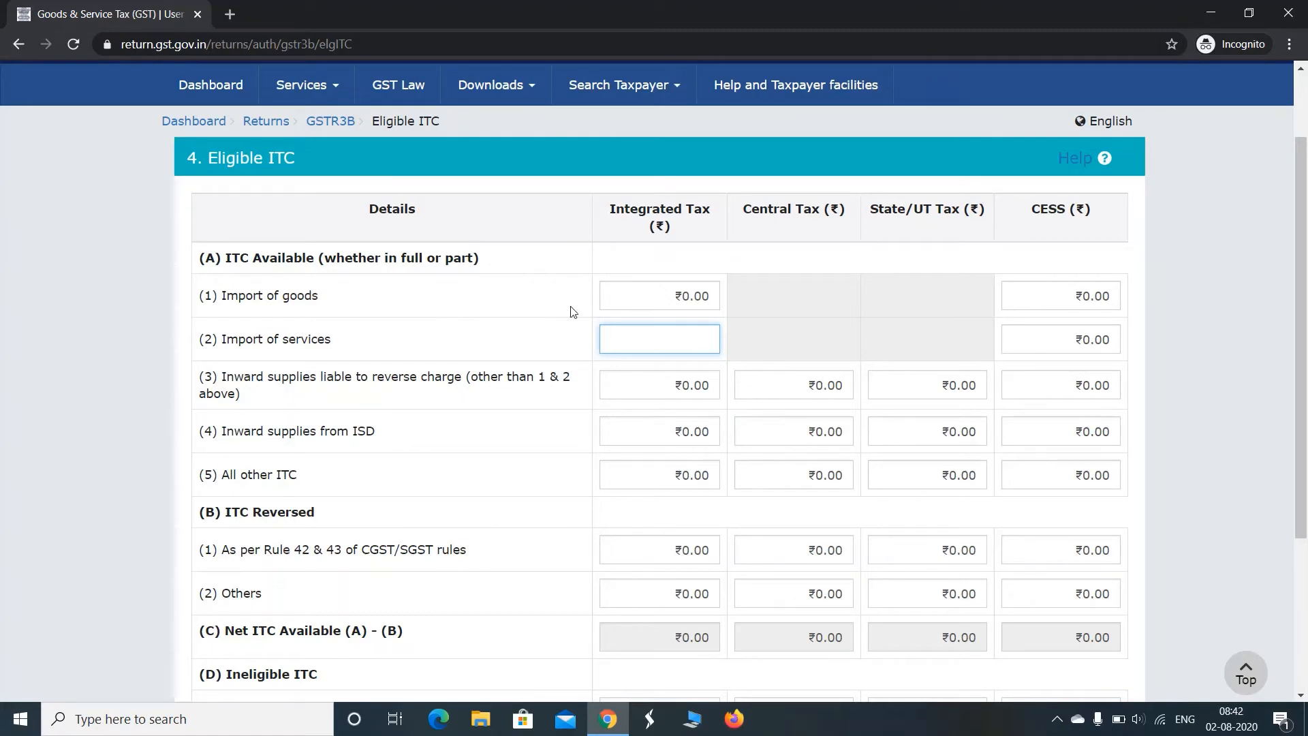
pyautogui.click(657, 393)
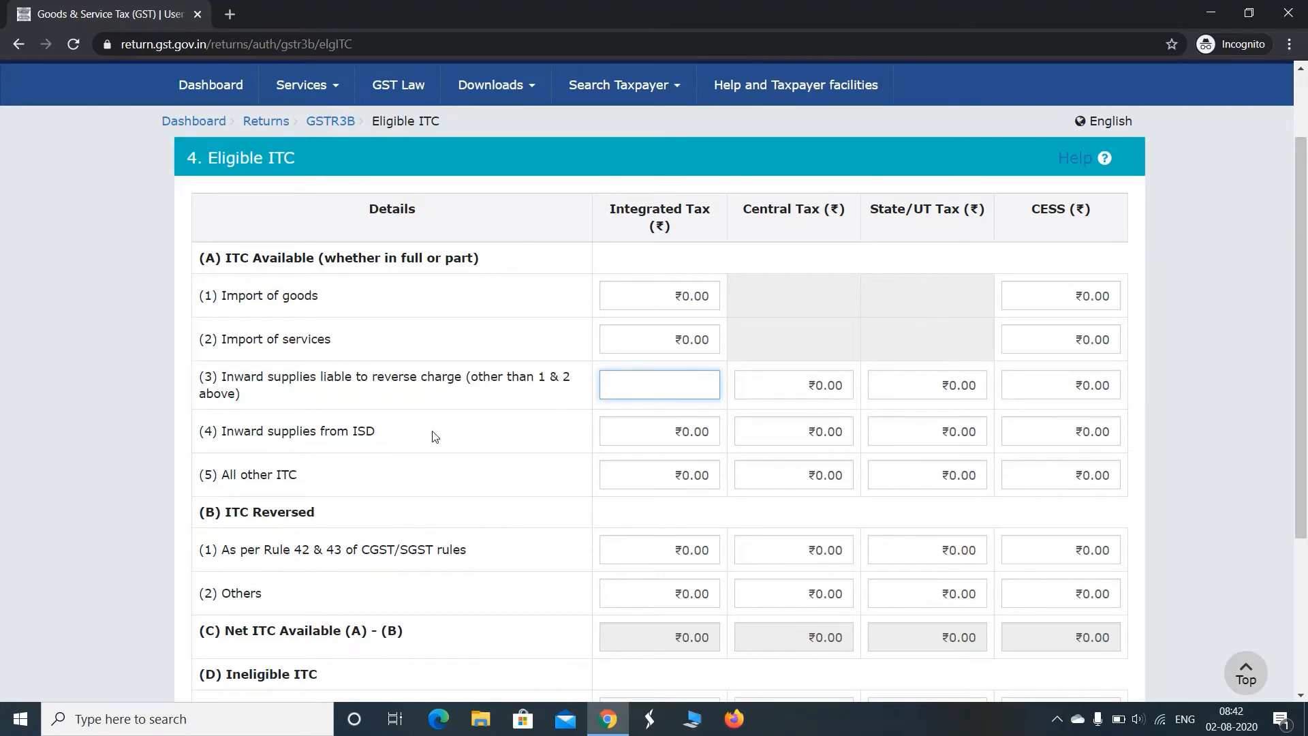
pyautogui.click(629, 432)
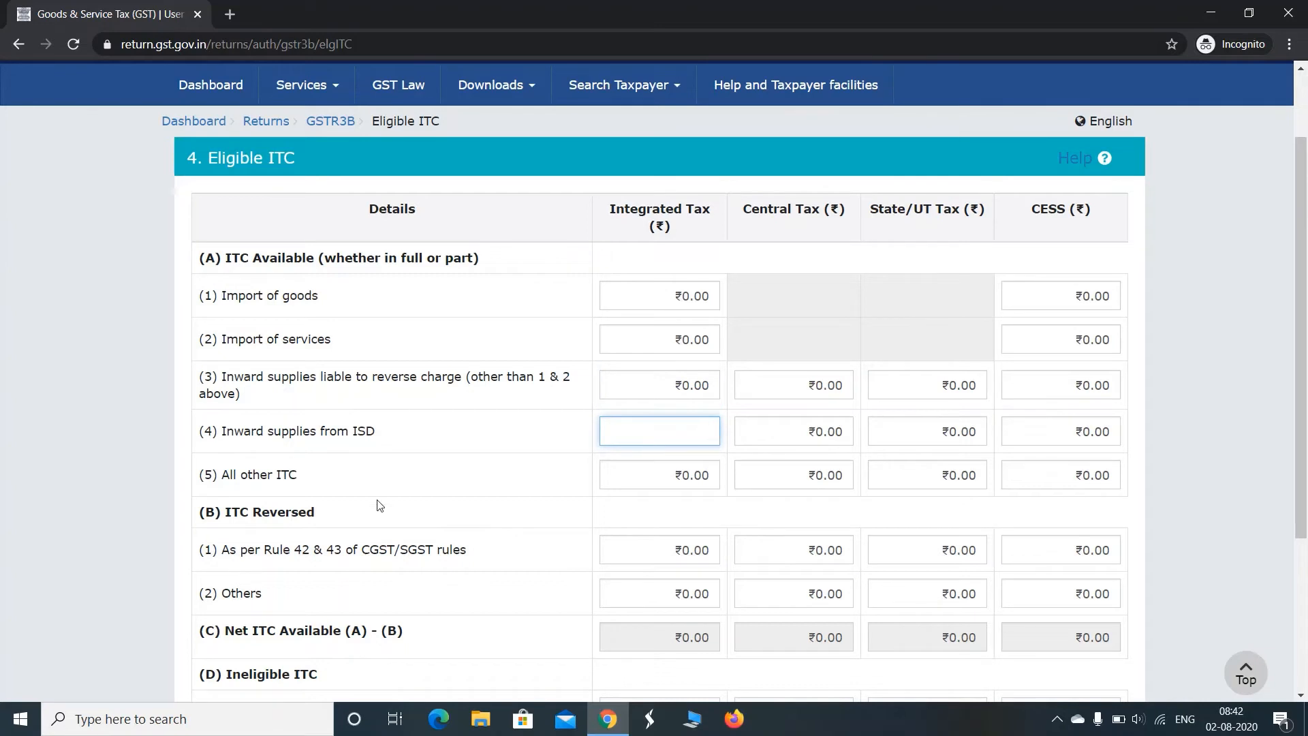
# Enter 2,00,000 as integrated tax and 36,000 as central and State/UT tax for All other ITC
pyautogui.click(639, 476)
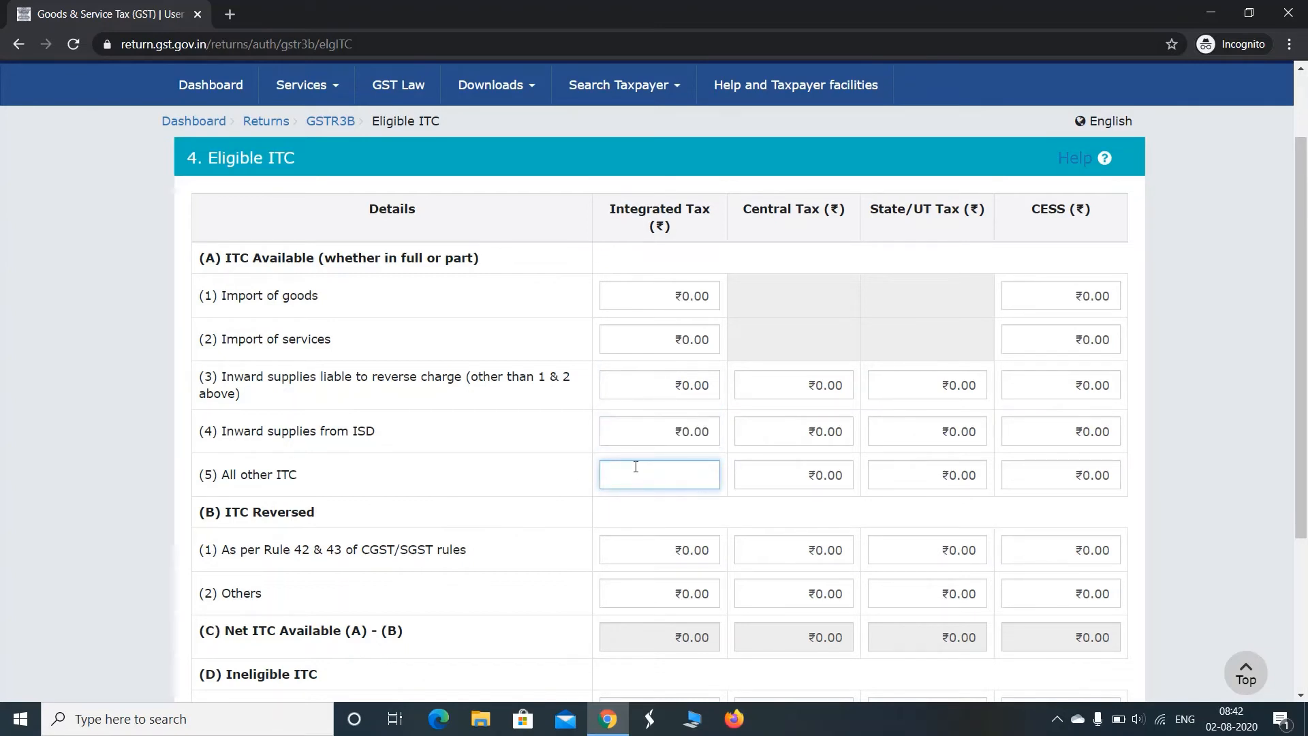
pyautogui.write('200000')
pyautogui.press('Tab')
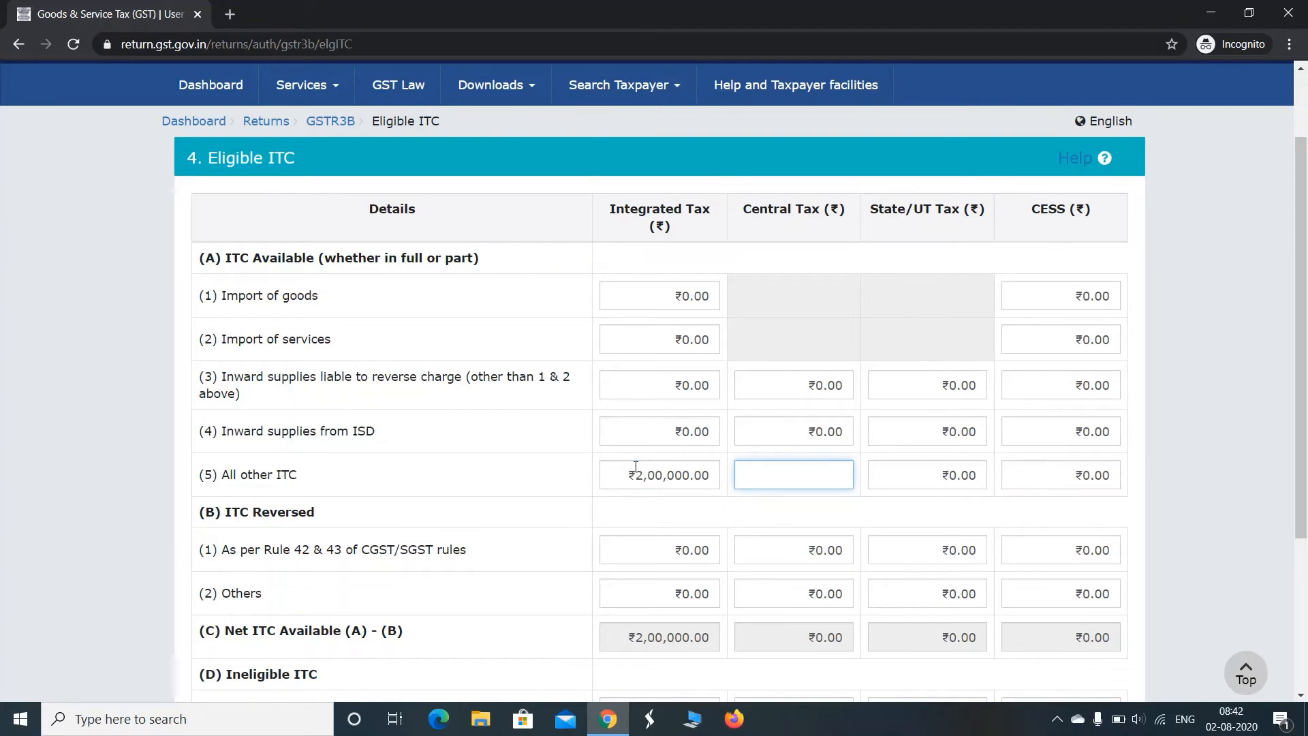
pyautogui.write('1')
pyautogui.press('BackSpace')
pyautogui.write('36000')
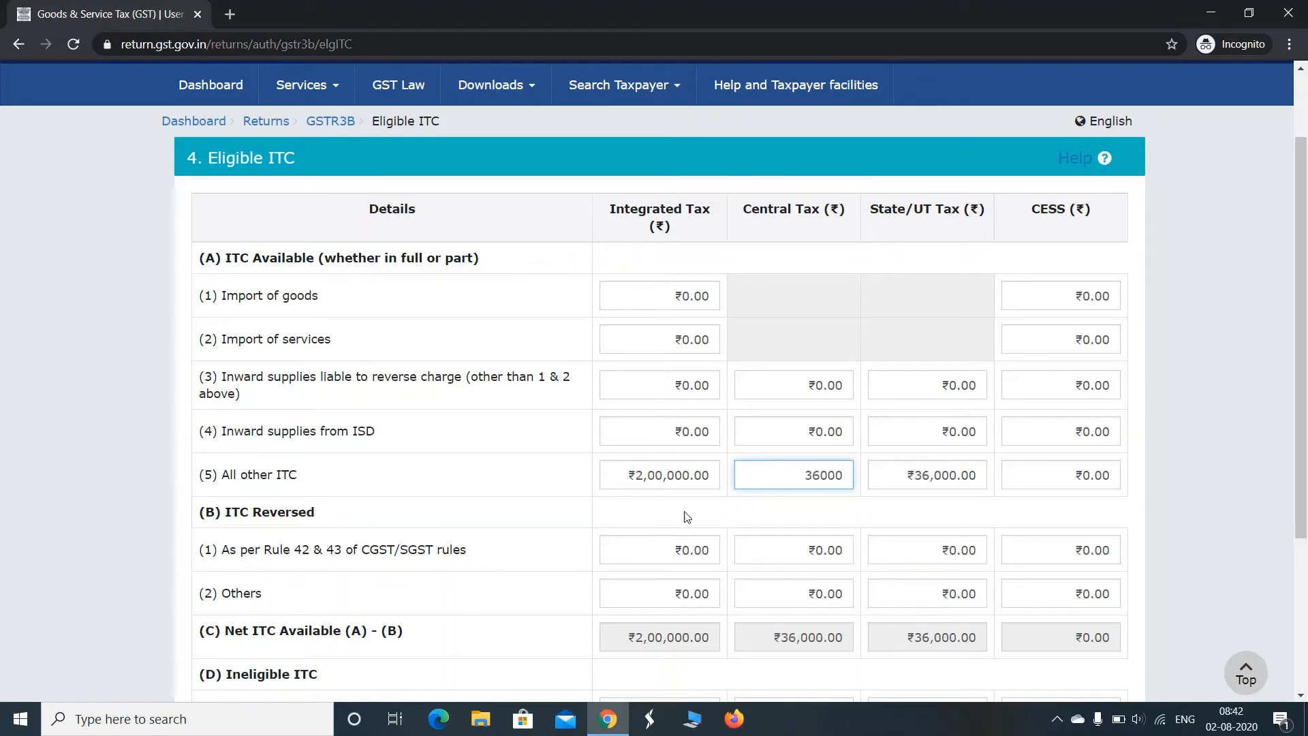
# Check the ITC Reversed and Ineligible ITC fields without entering amounts, and confirm table 4
pyautogui.moveTo(1302, 300); pyautogui.dragTo(1305, 426)
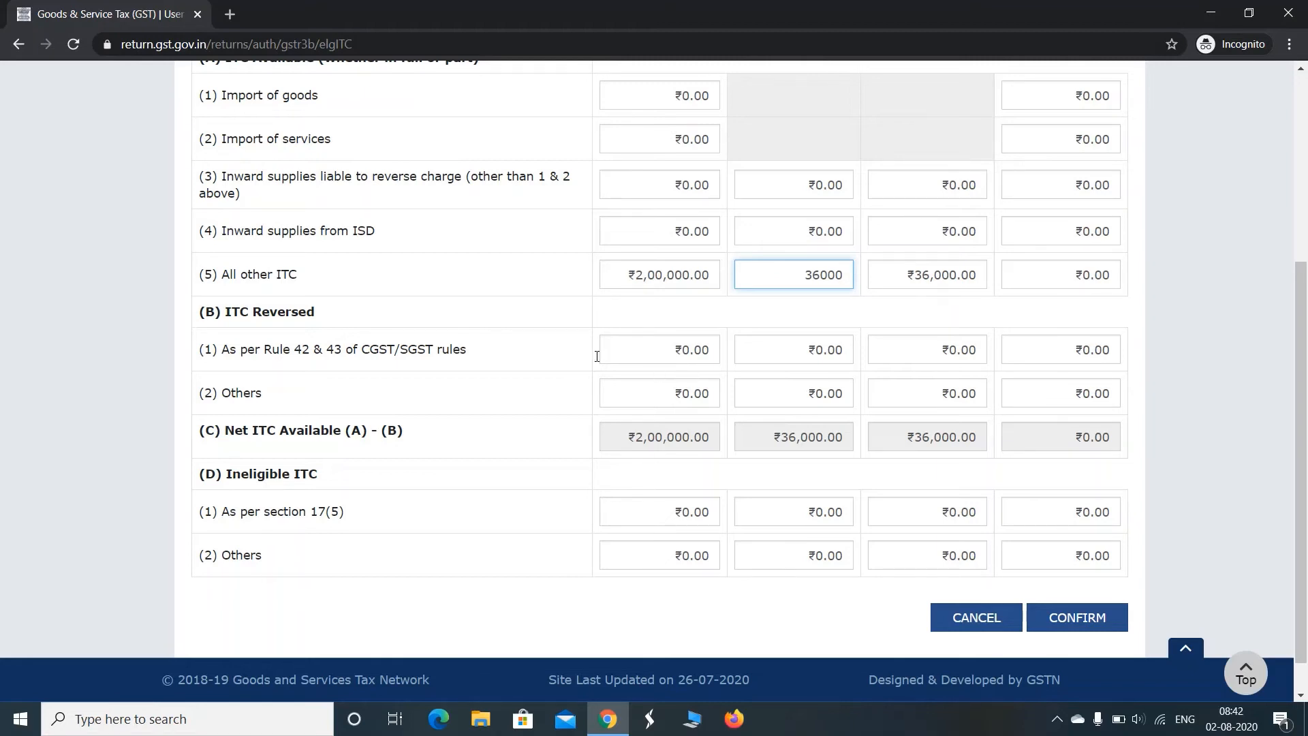
pyautogui.click(660, 353)
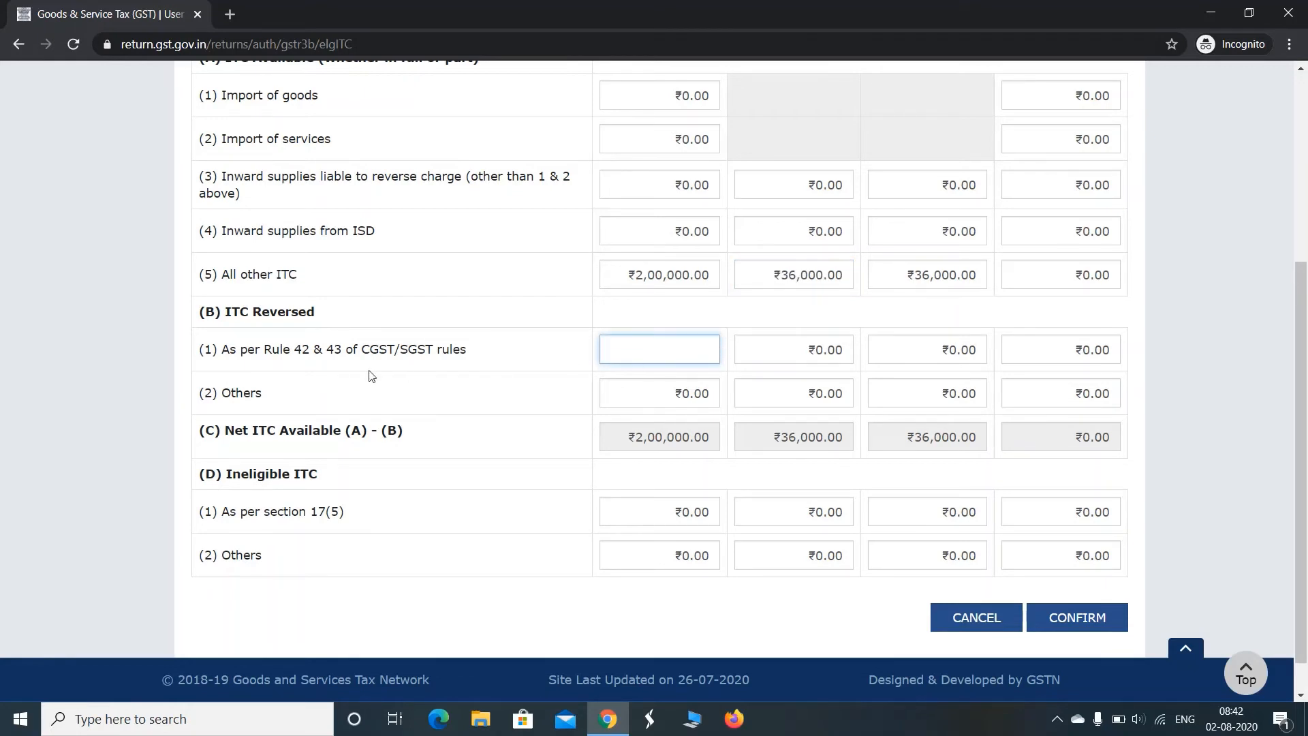
pyautogui.click(664, 399)
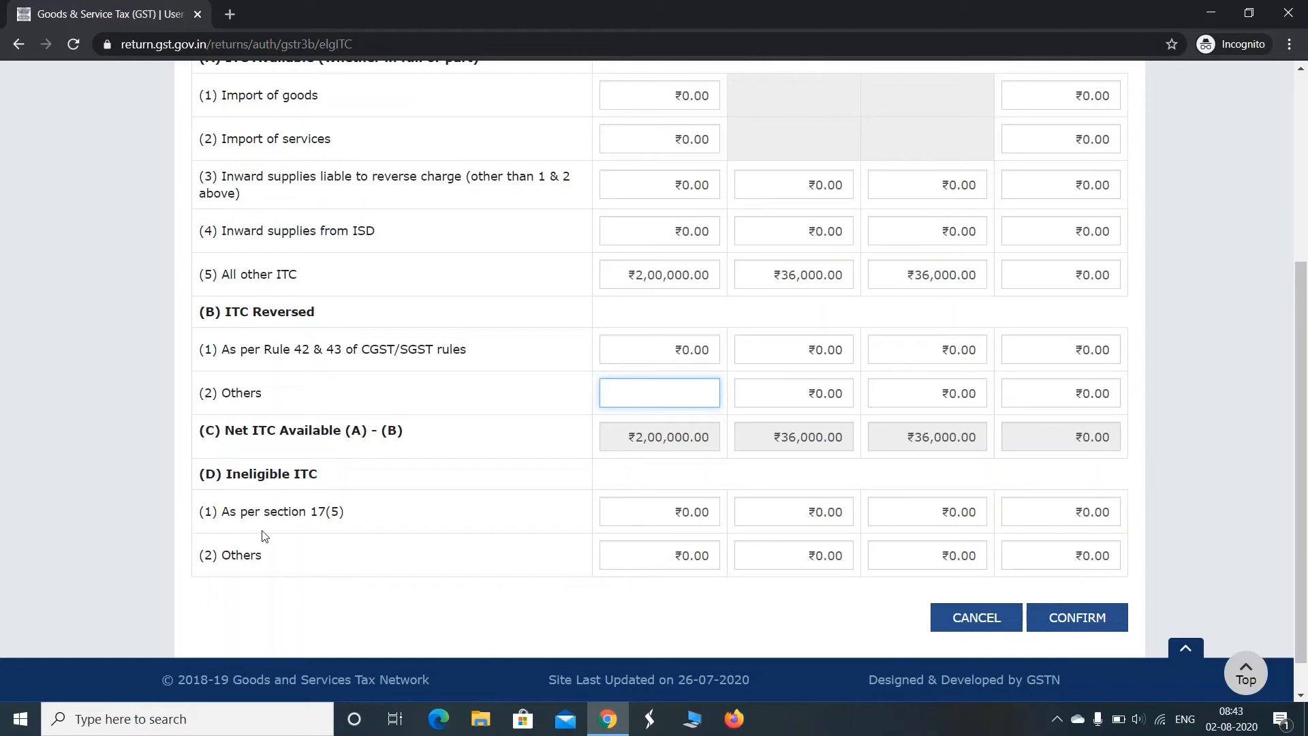
pyautogui.click(657, 513)
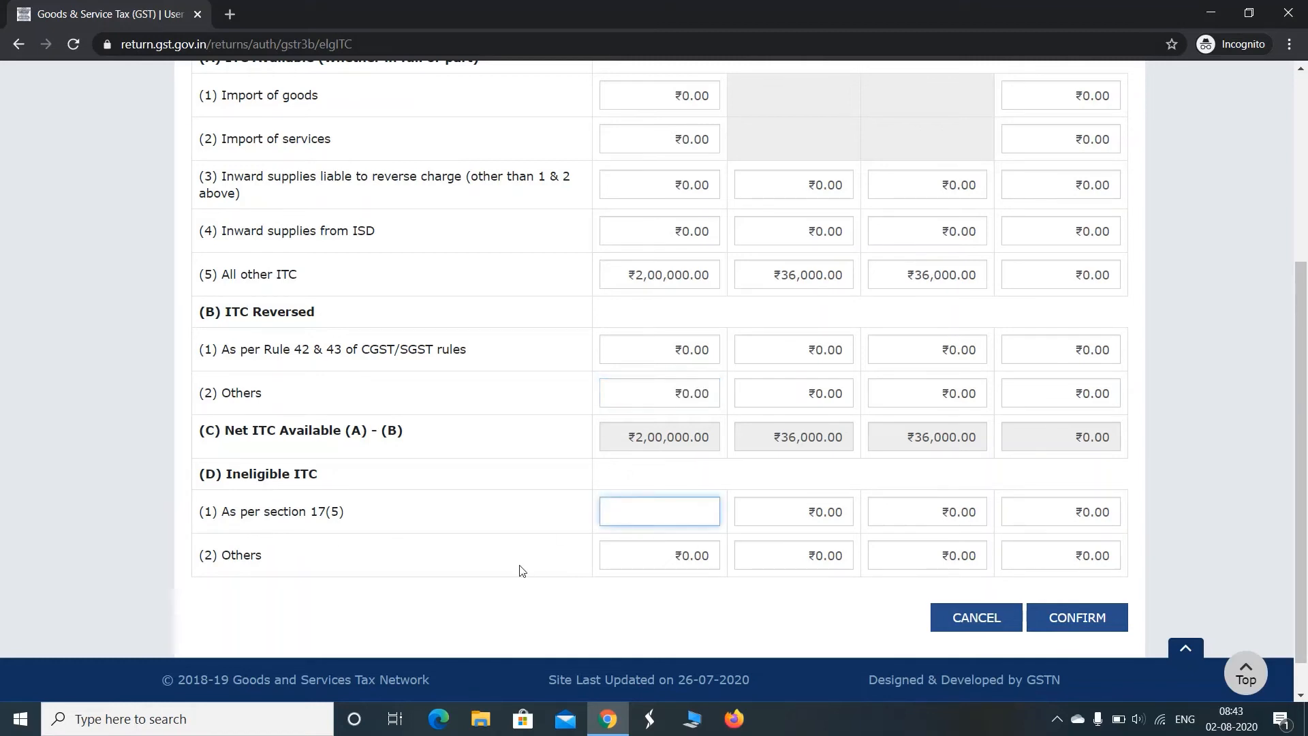
pyautogui.click(642, 554)
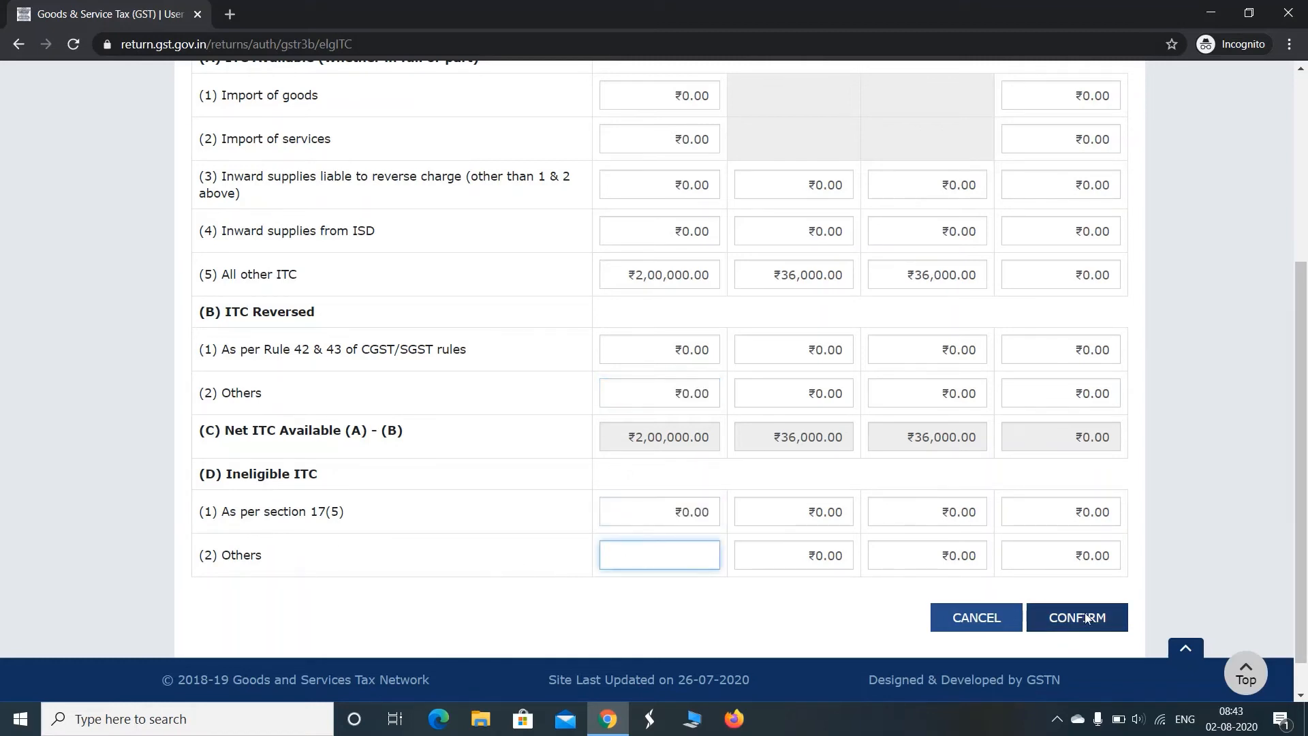
pyautogui.moveTo(1302, 520); pyautogui.dragTo(1307, 393)
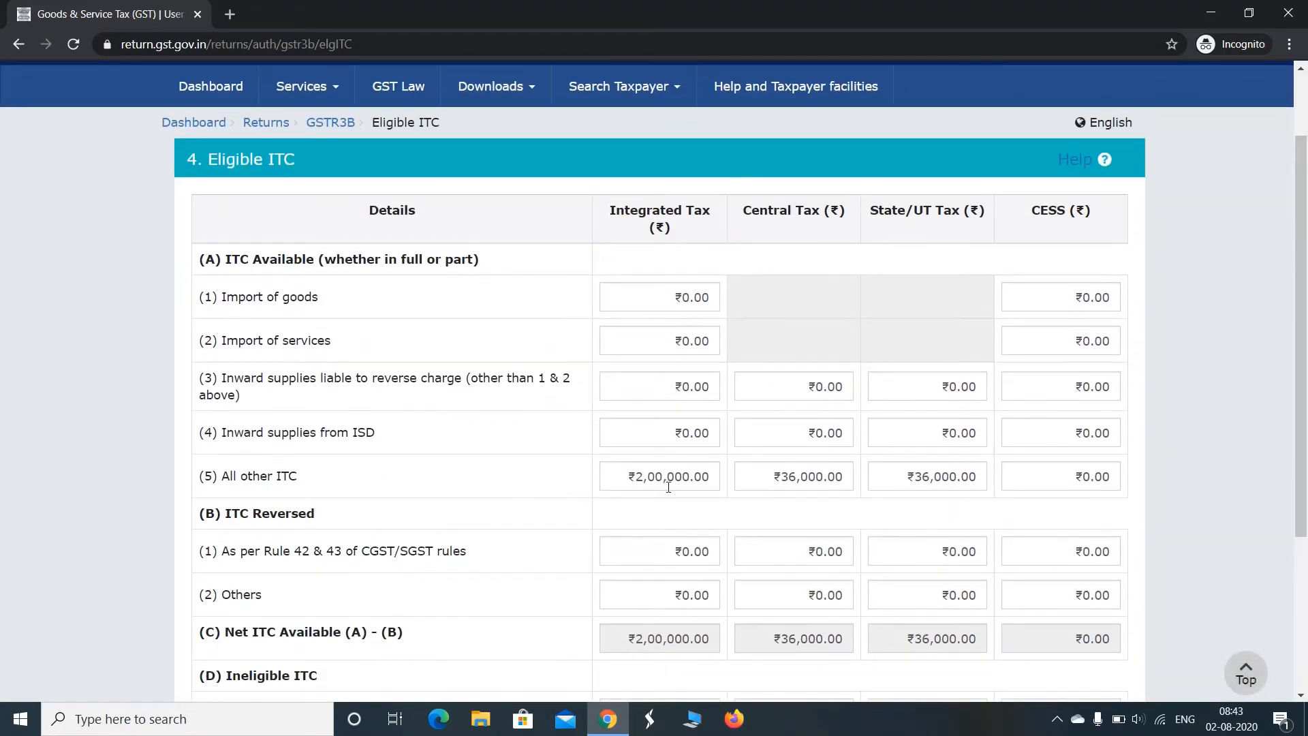
pyautogui.moveTo(1302, 449); pyautogui.dragTo(1301, 562)
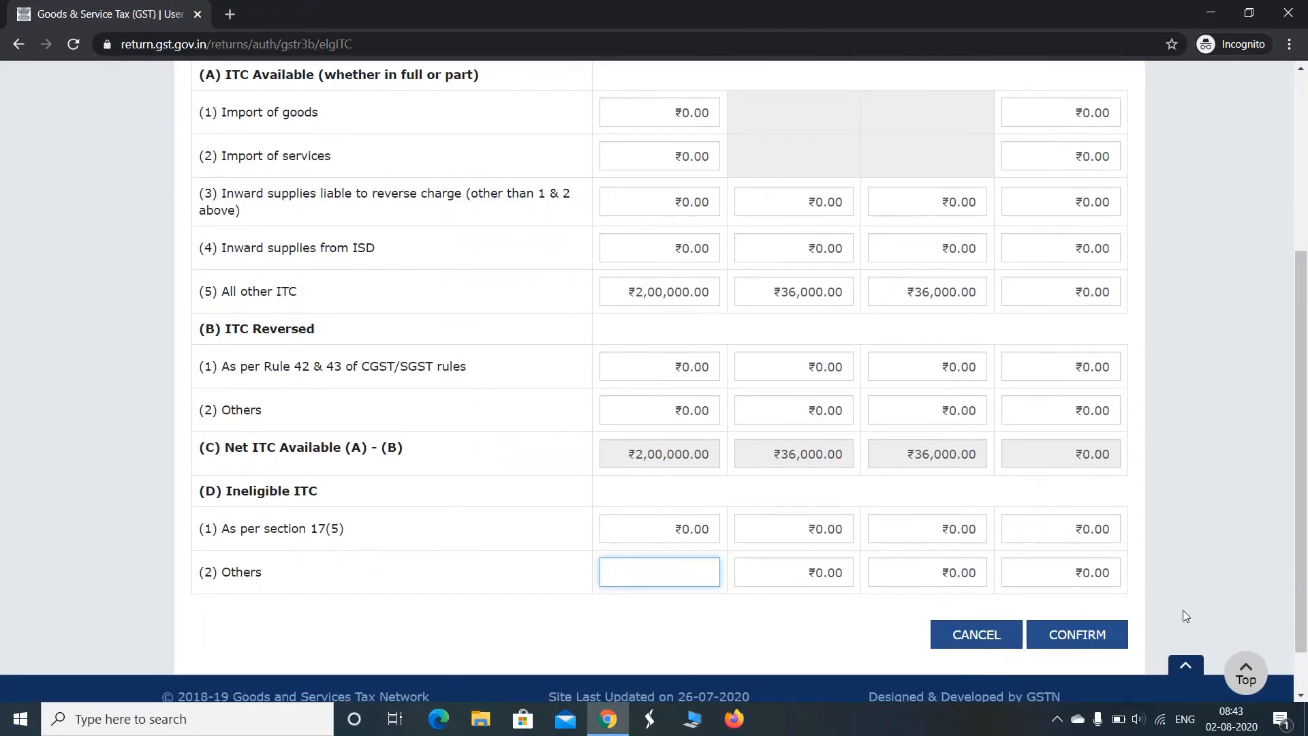
pyautogui.click(1077, 635)
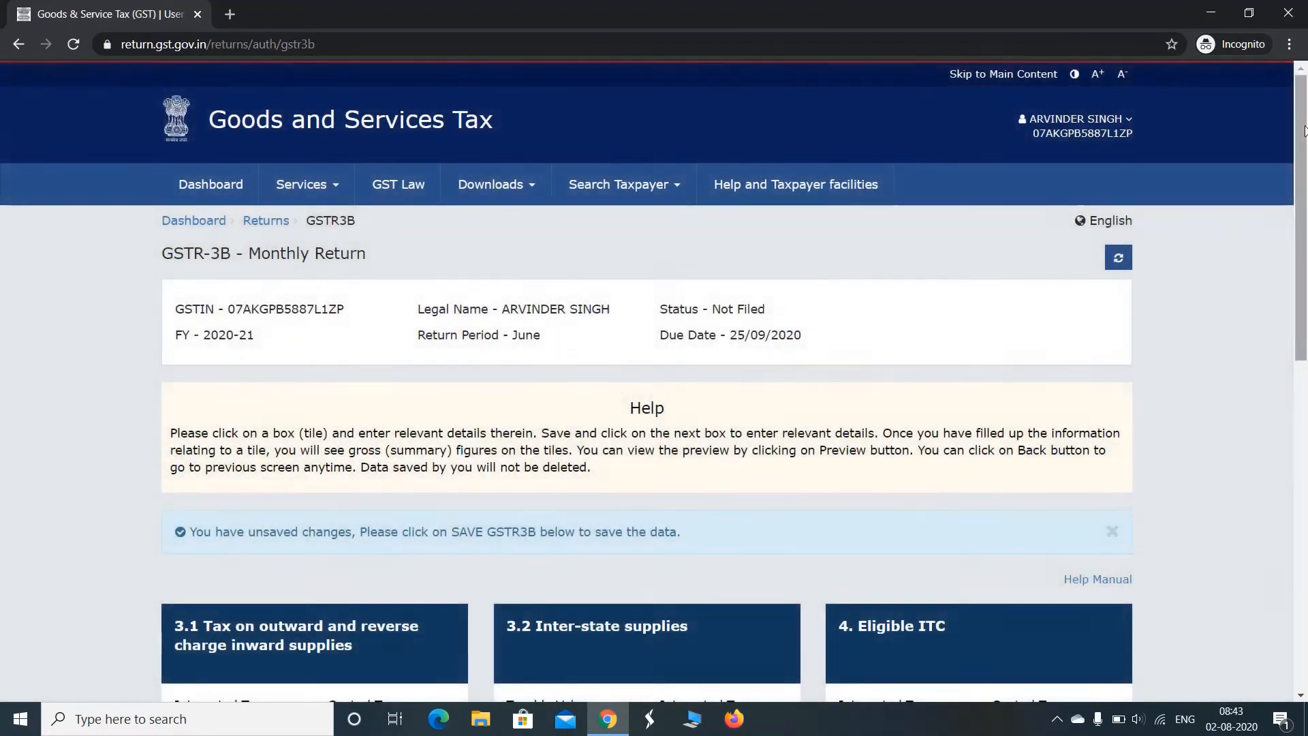
# Open table 5 for exempt, nil-rated and non-GST inward supplies and confirm it with all values at 0
pyautogui.moveTo(1304, 130); pyautogui.dragTo(1304, 355)
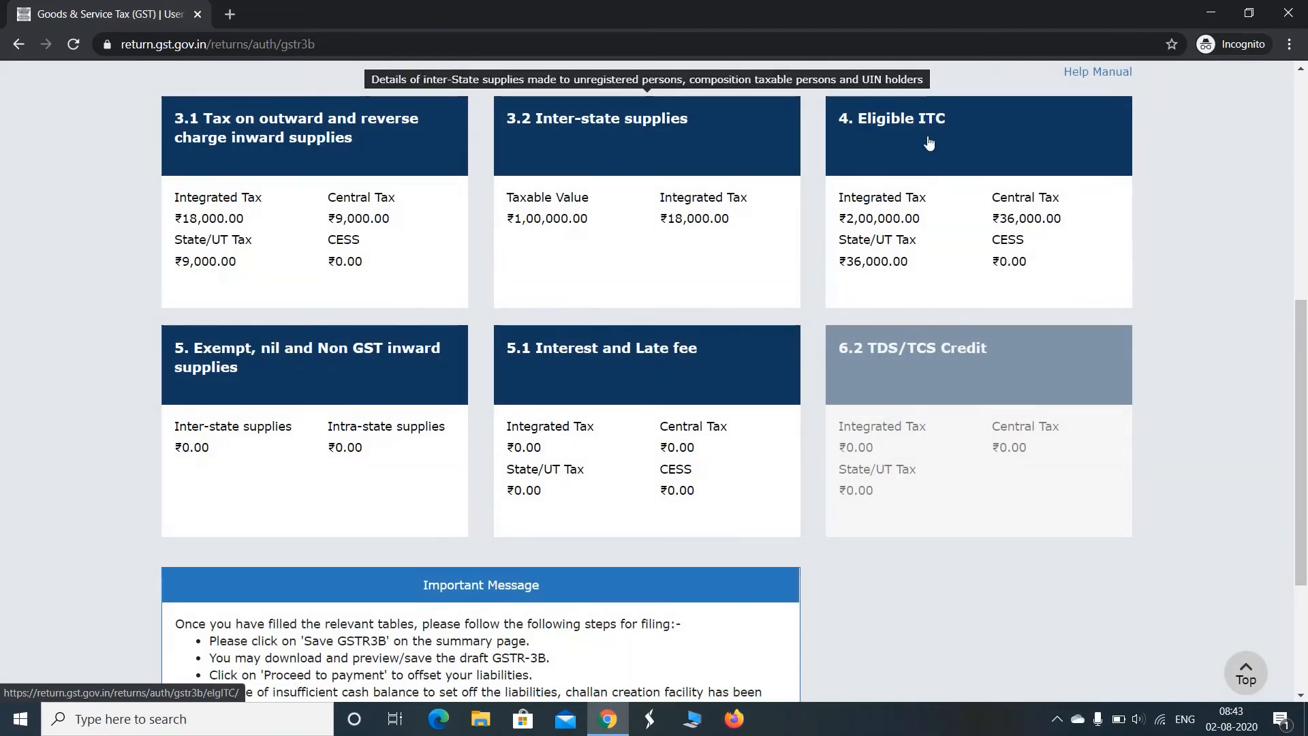
pyautogui.click(201, 390)
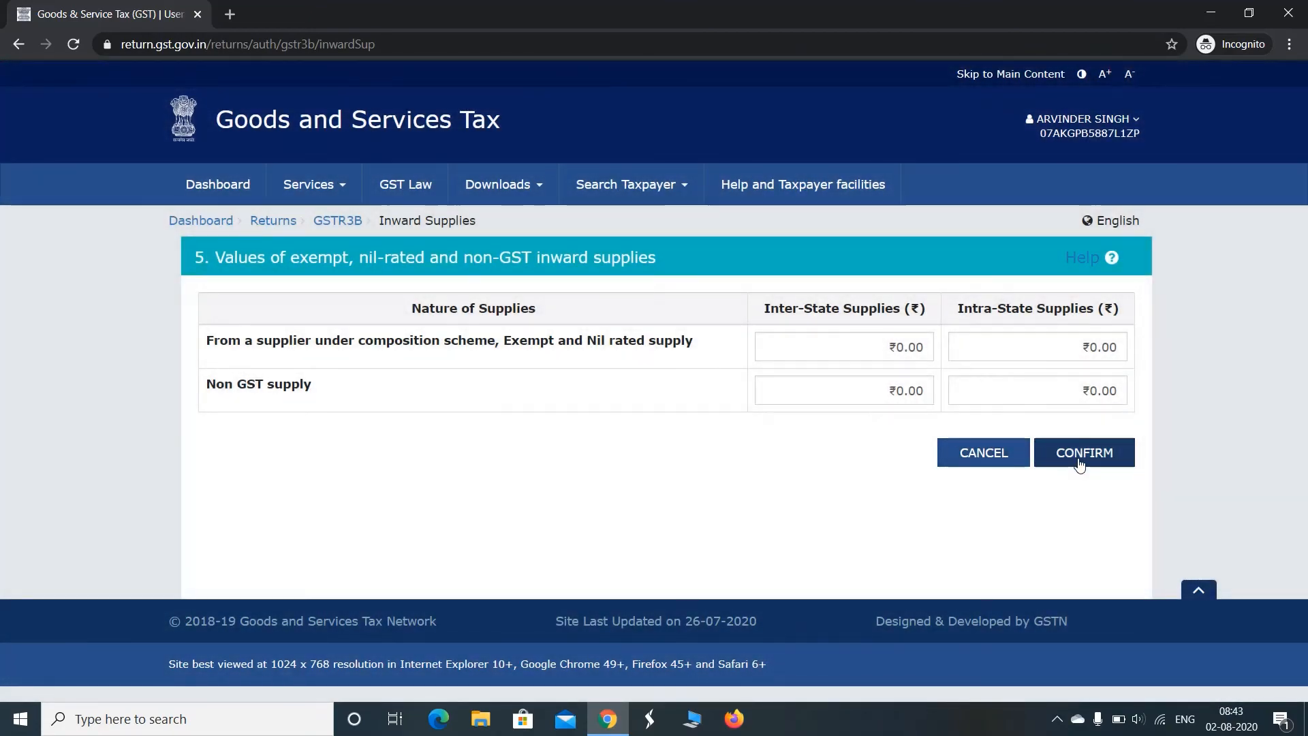
pyautogui.click(1077, 457)
# Review the table summaries, the interest and late fee section and the filing instructions of the June GSTR-3B return
pyautogui.moveTo(1302, 249); pyautogui.dragTo(1306, 579)
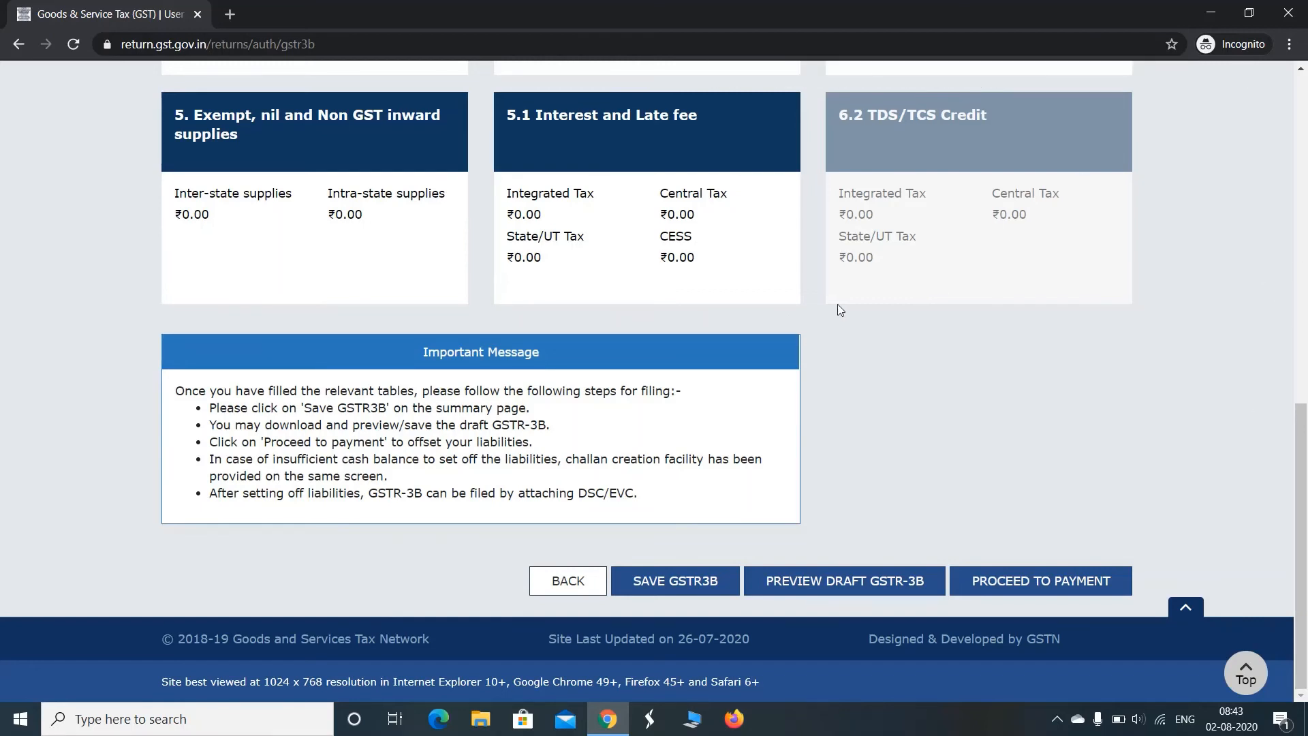
pyautogui.moveTo(877, 307)
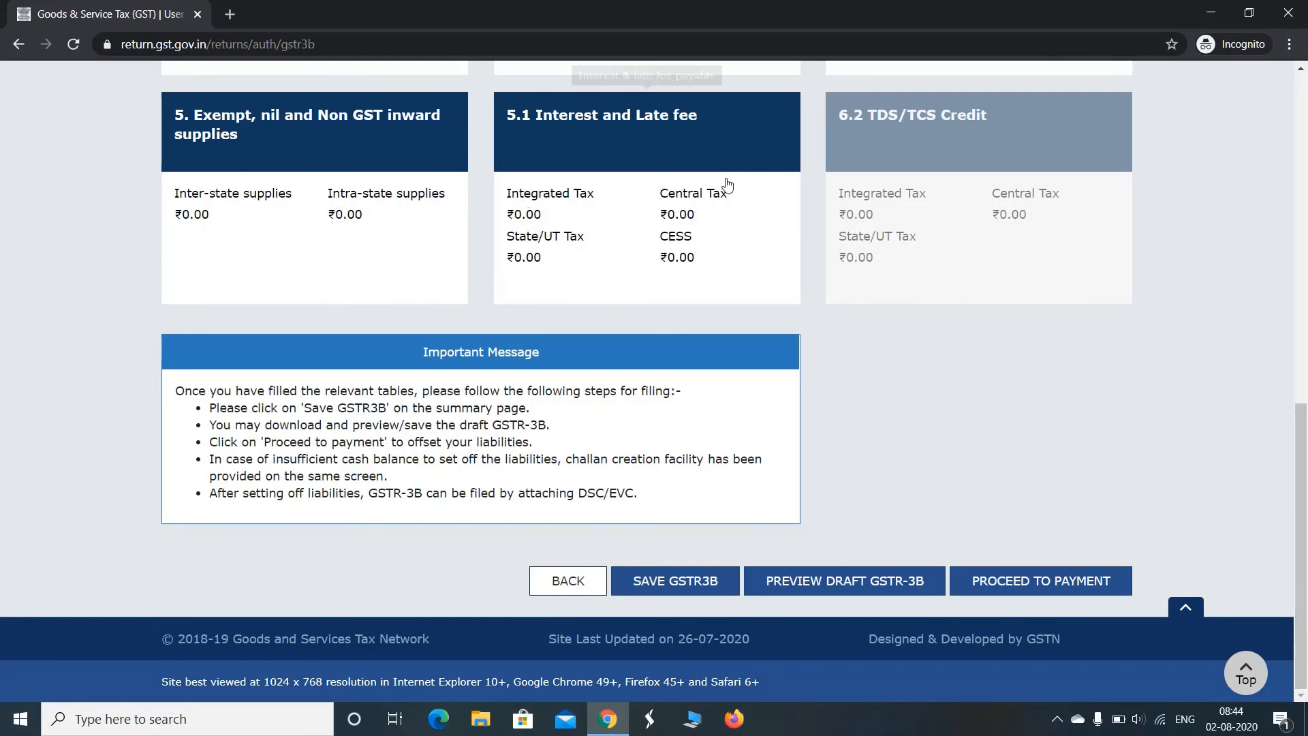
pyautogui.moveTo(1301, 436); pyautogui.dragTo(1305, 323)
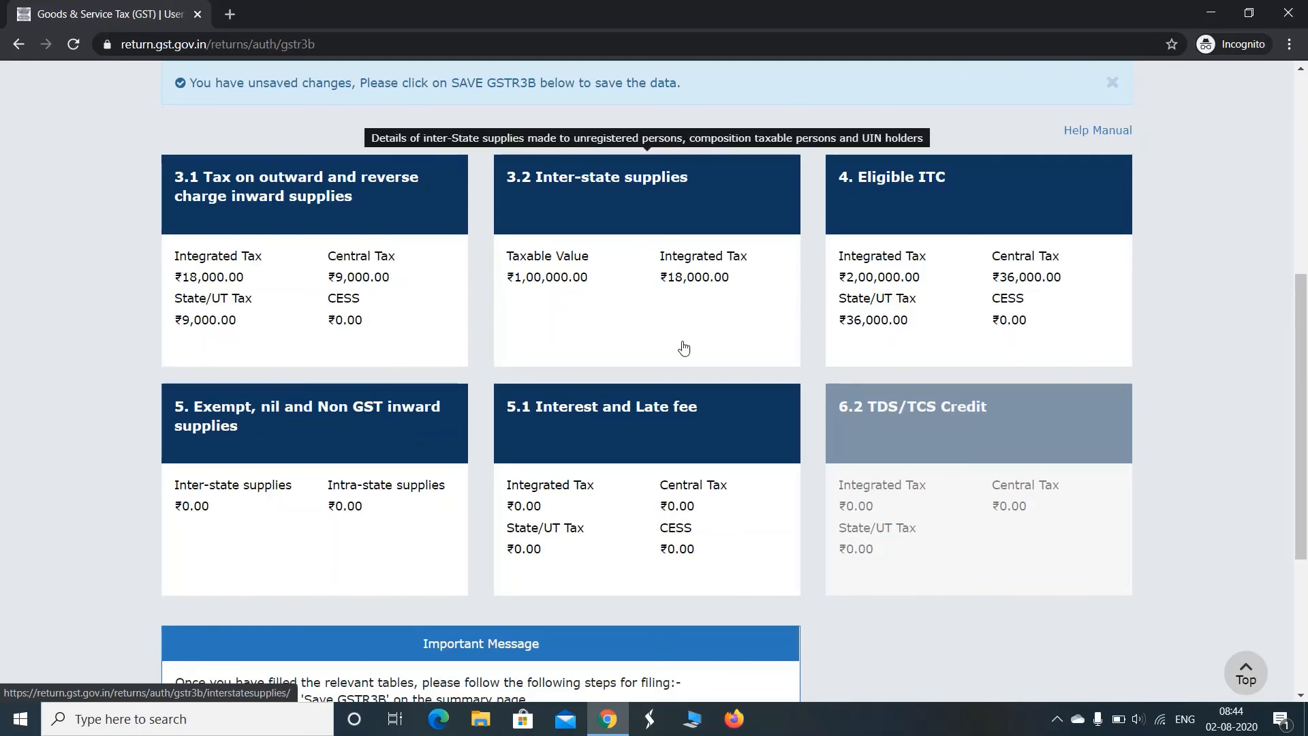
pyautogui.moveTo(1305, 338); pyautogui.dragTo(1305, 467)
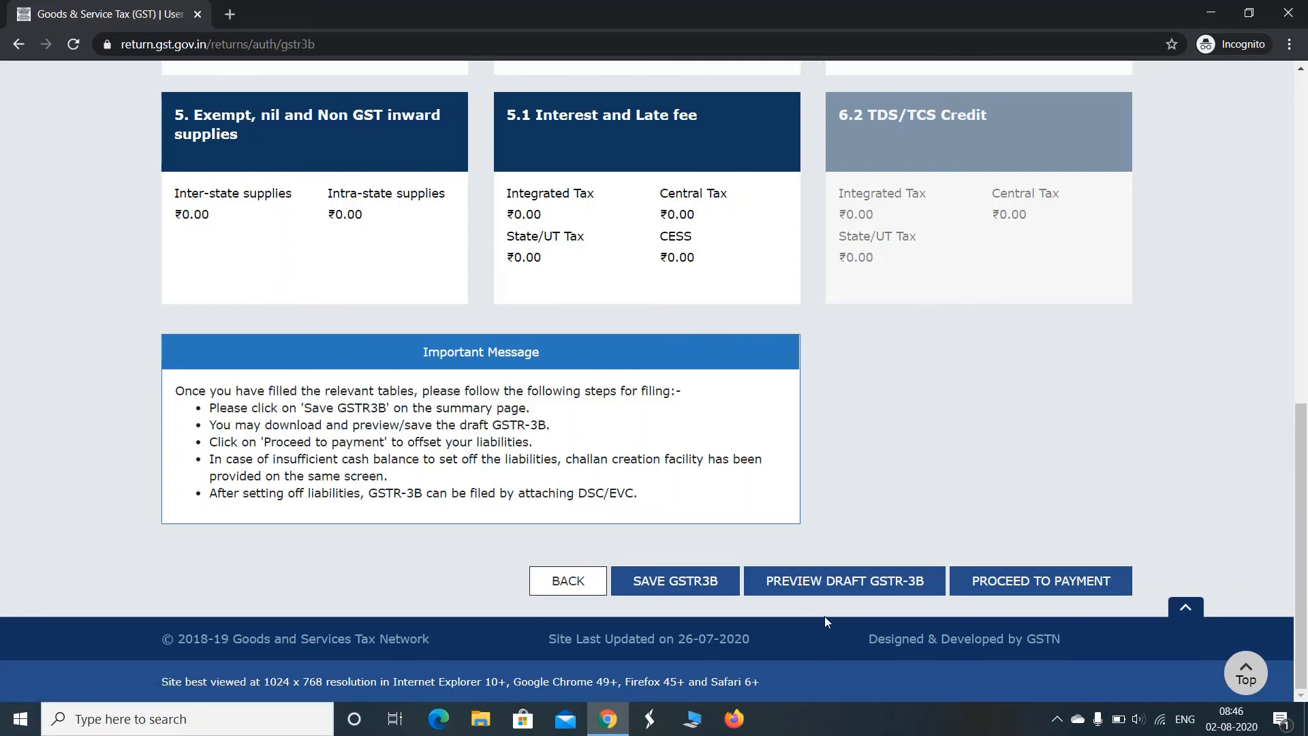
pyautogui.moveTo(1305, 487); pyautogui.dragTo(1307, 362)
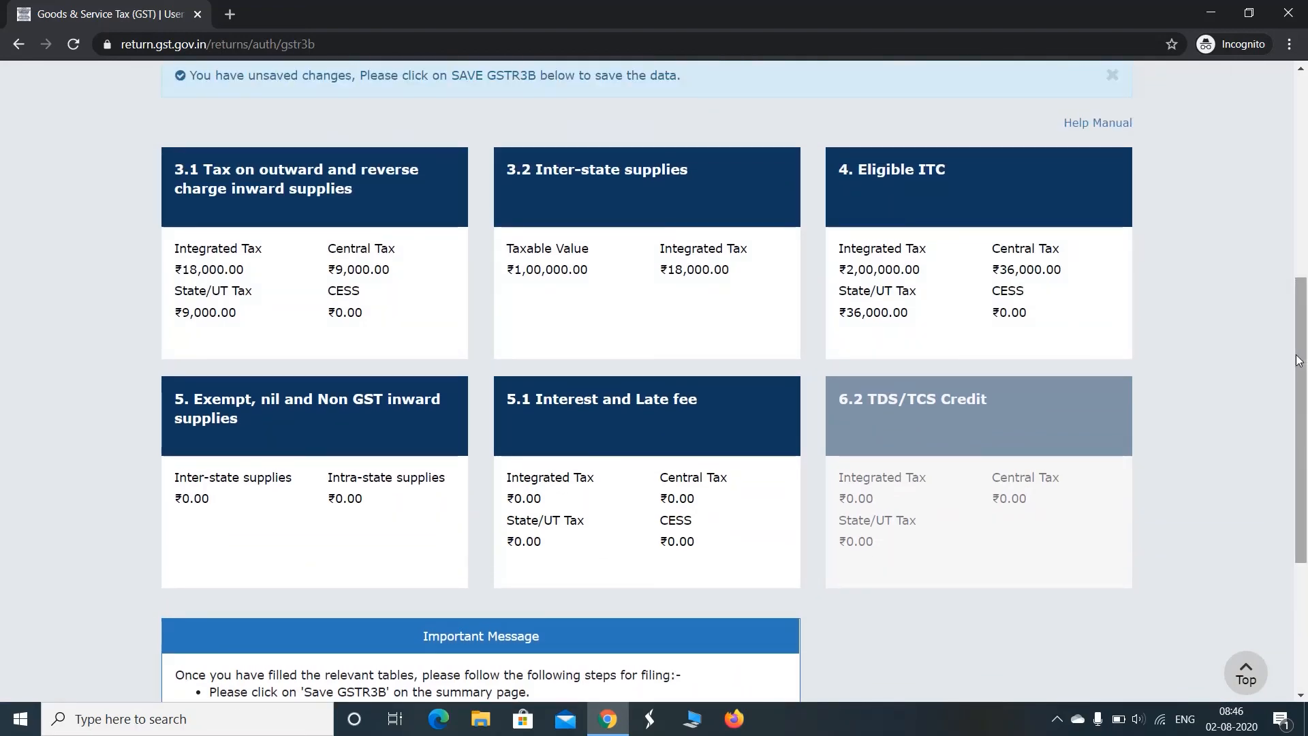